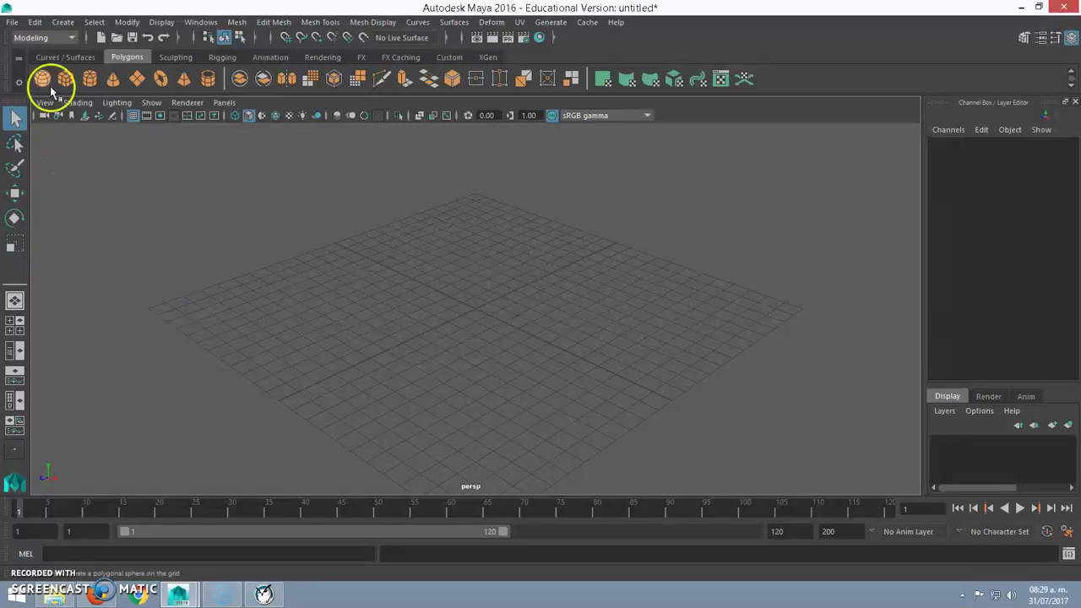
- Cycle through the Modeling, Rigging, Animation and FX menu sets
{"action": "left_click", "coordinate": [75, 38]}
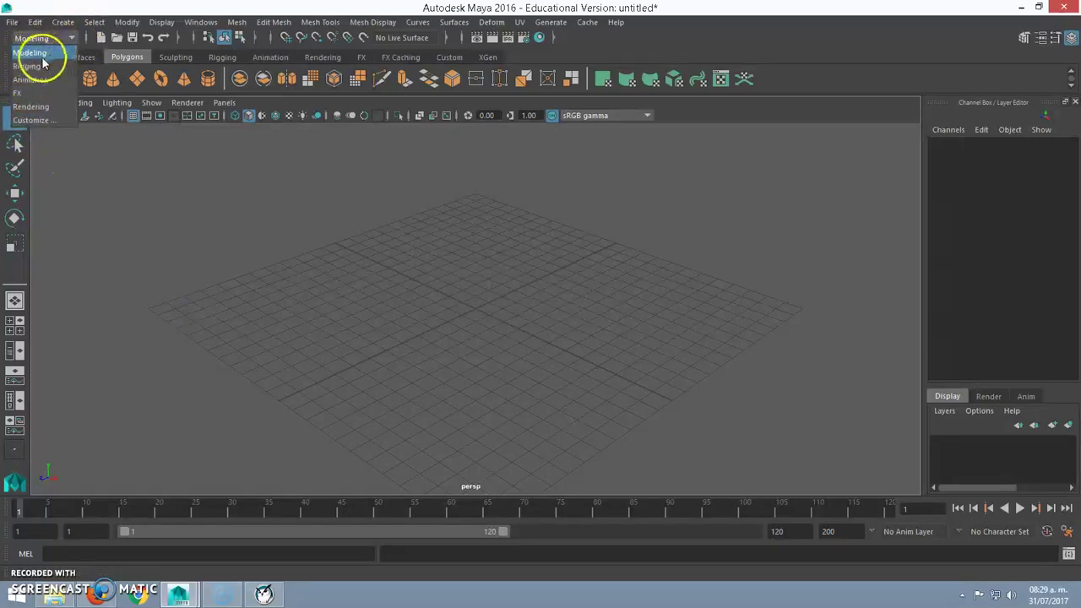
{"action": "left_click", "coordinate": [35, 54]}
{"action": "left_click", "coordinate": [76, 38]}
{"action": "left_click", "coordinate": [22, 70]}
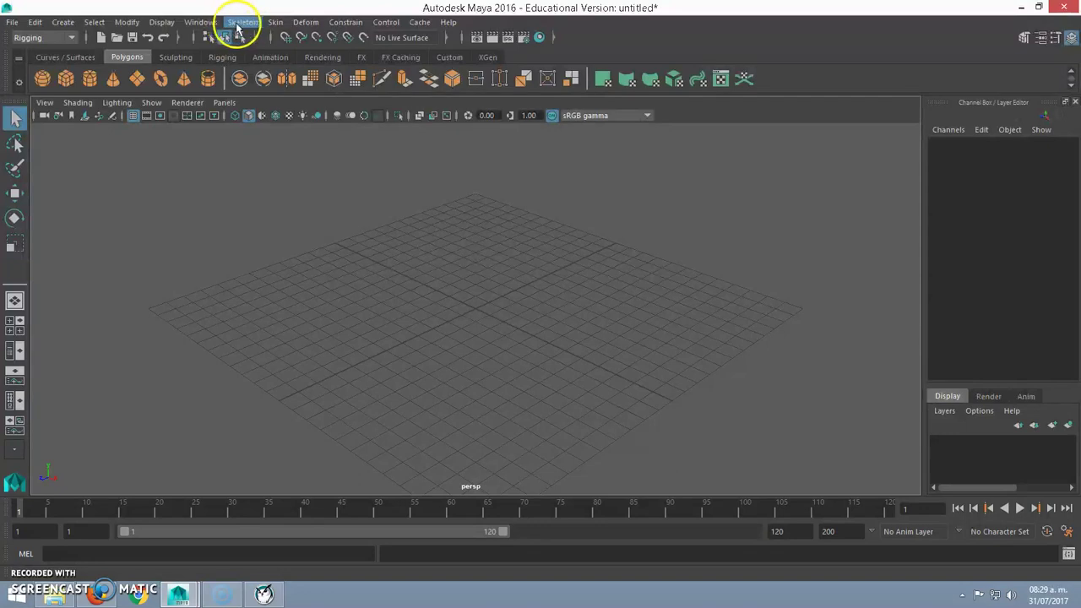
{"action": "left_click", "coordinate": [290, 24]}
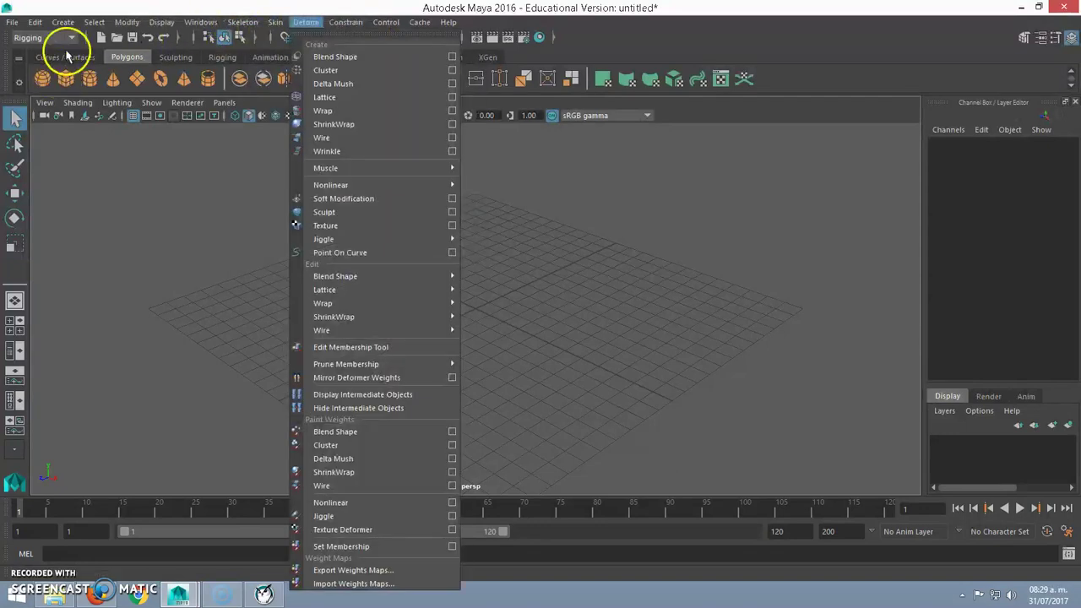
{"action": "left_click", "coordinate": [72, 38]}
{"action": "left_click", "coordinate": [41, 79]}
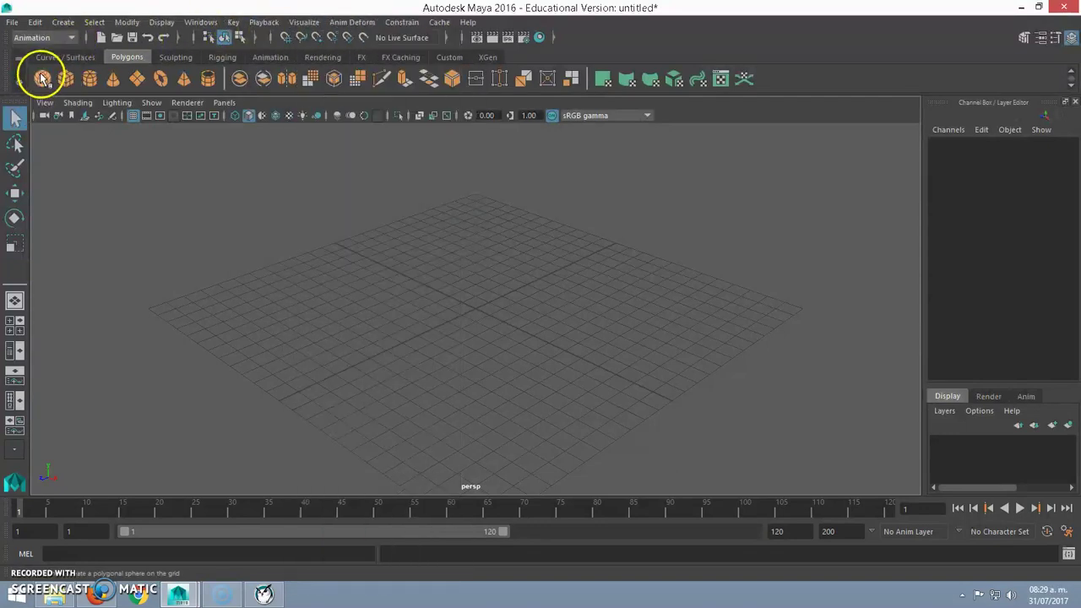
{"action": "left_click", "coordinate": [71, 38]}
{"action": "left_click", "coordinate": [25, 93]}
- Switch to the Rendering menu set and open the Menu Set Editor via Customize
{"action": "left_click", "coordinate": [73, 38]}
{"action": "left_click", "coordinate": [32, 107]}
{"action": "left_click", "coordinate": [73, 38]}
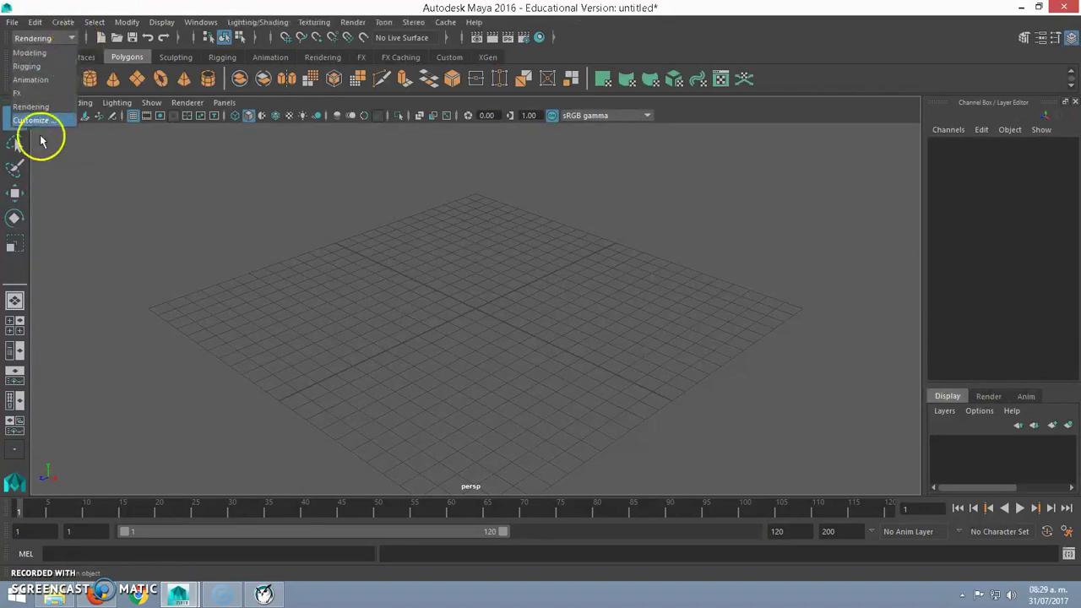
{"action": "left_click", "coordinate": [33, 121]}
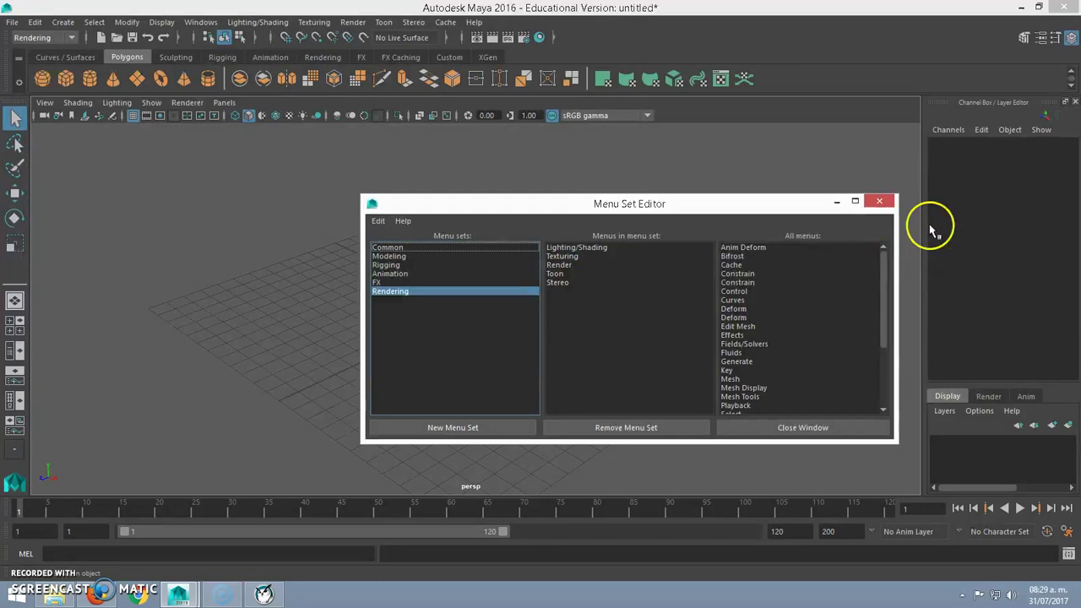
- Close the Menu Set Editor window
{"action": "left_click", "coordinate": [880, 203]}
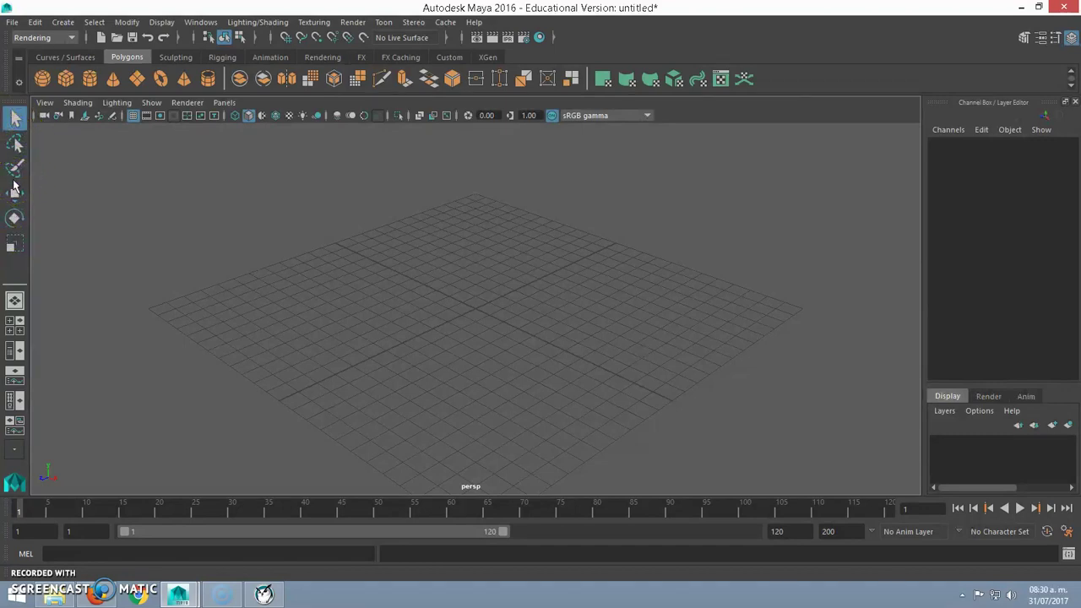
- Switch to the Rigging menu set with F3, then return from Curves / Surfaces to the Polygons shelf
{"action": "key", "text": "F3"}
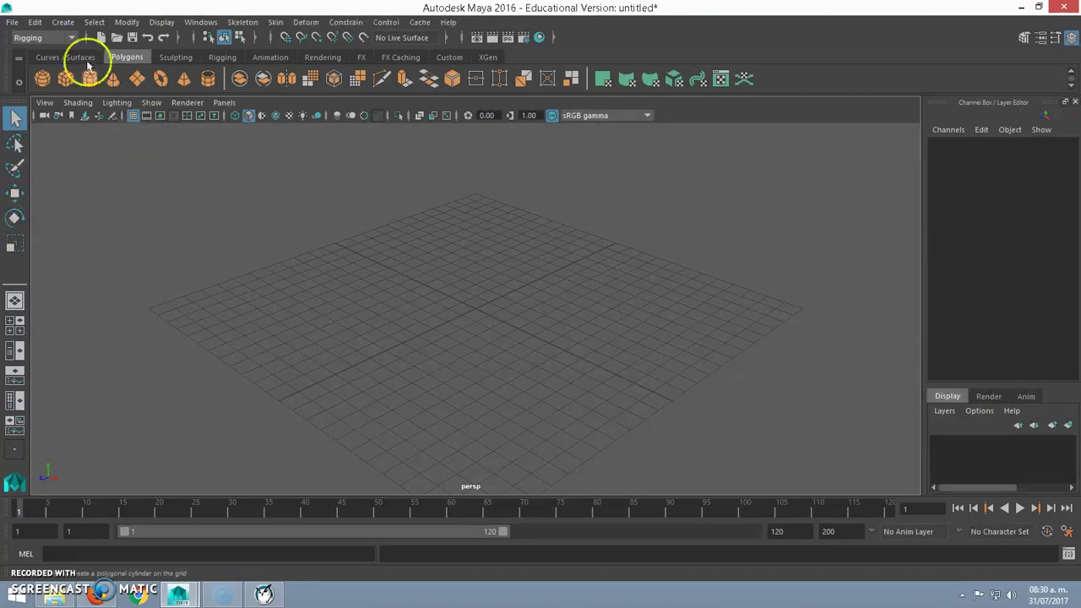
{"action": "left_click", "coordinate": [69, 57]}
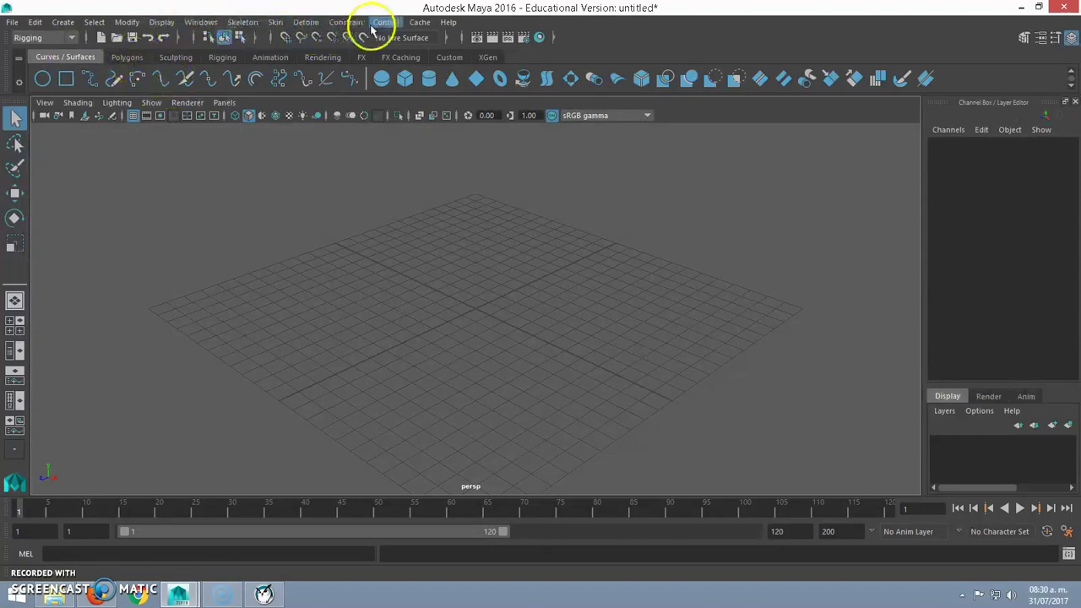
{"action": "left_click", "coordinate": [123, 58]}
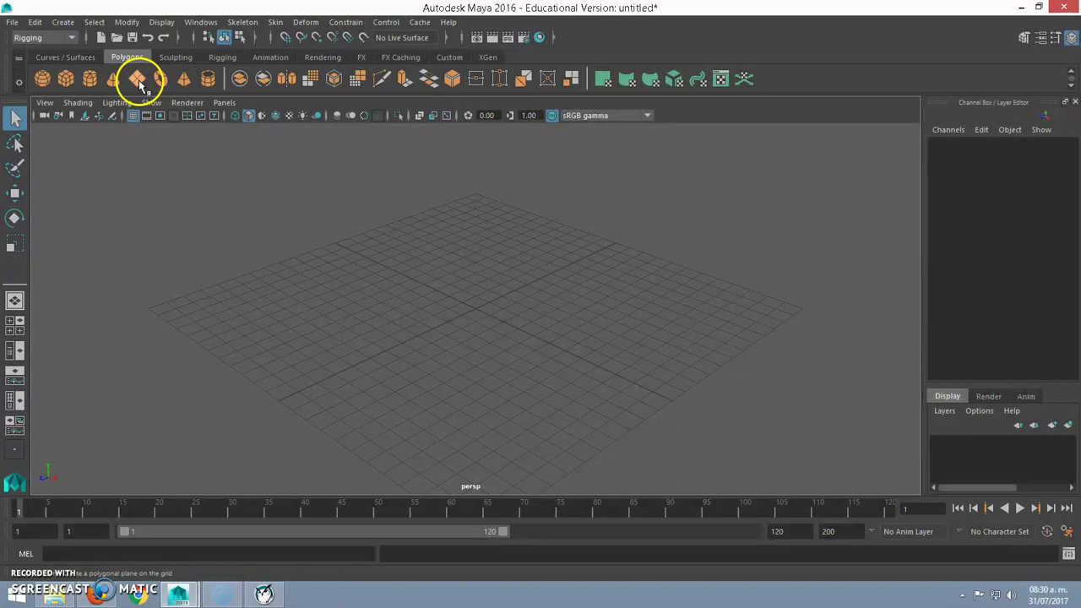
- Create a polygon plane and select pPlane1
{"action": "left_click", "coordinate": [137, 80]}
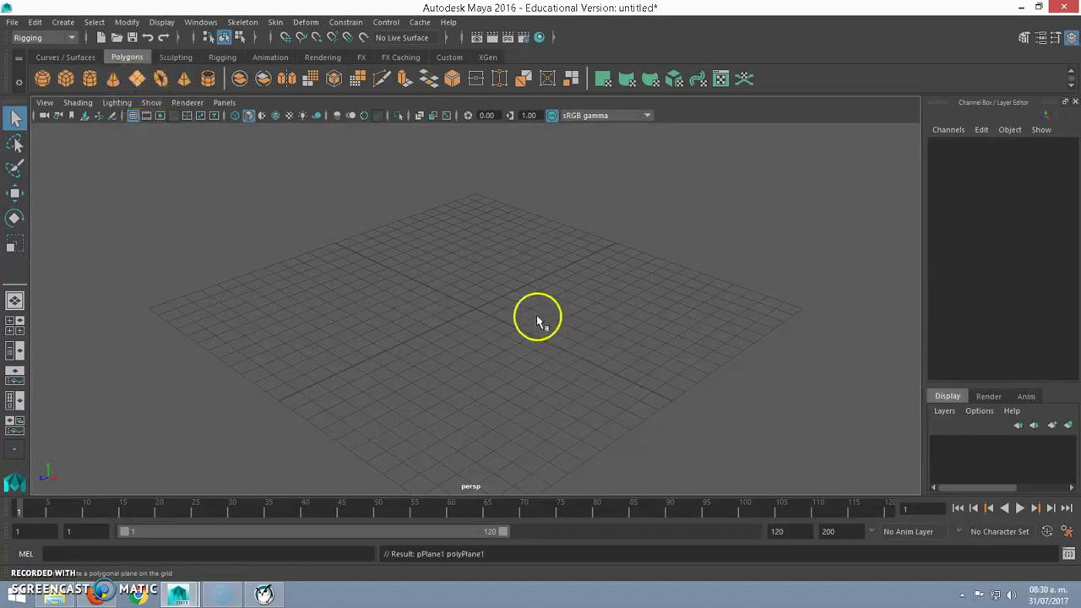
{"action": "left_click", "coordinate": [485, 312]}
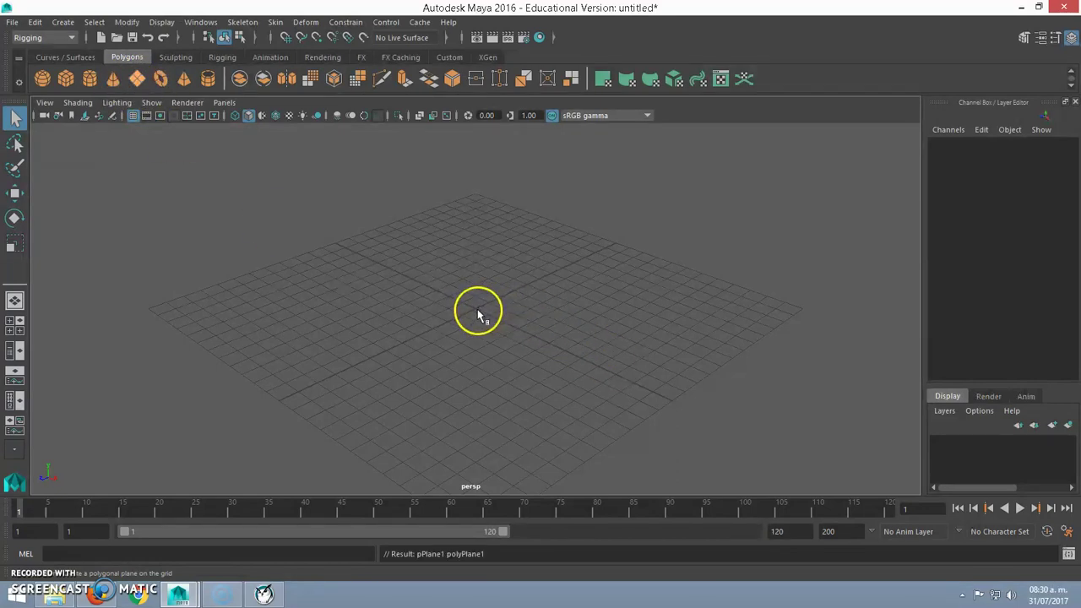
{"action": "left_click", "coordinate": [477, 311]}
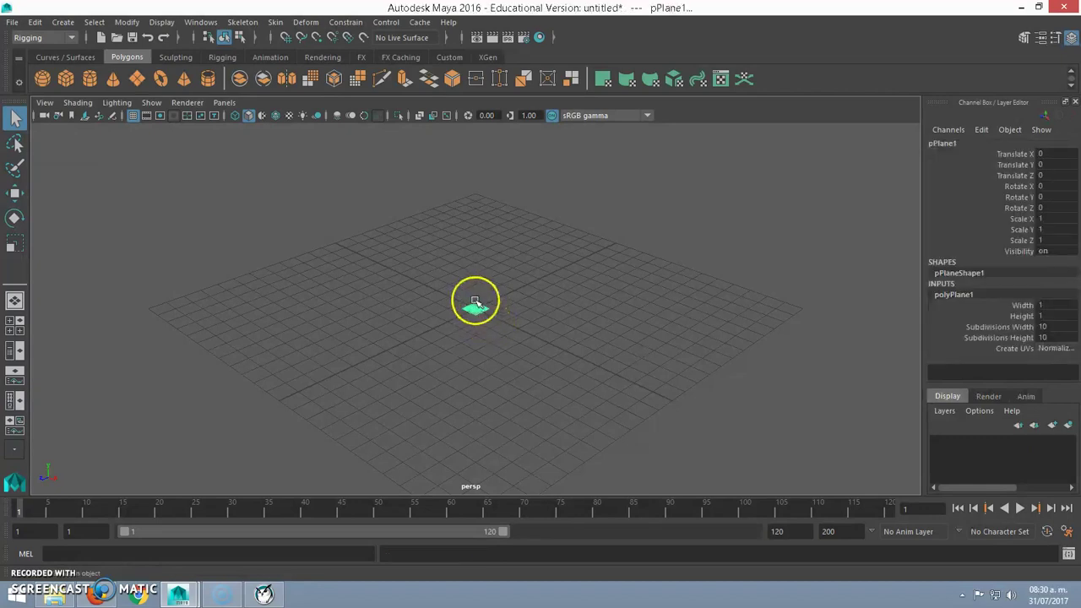
{"action": "key", "text": "w"}
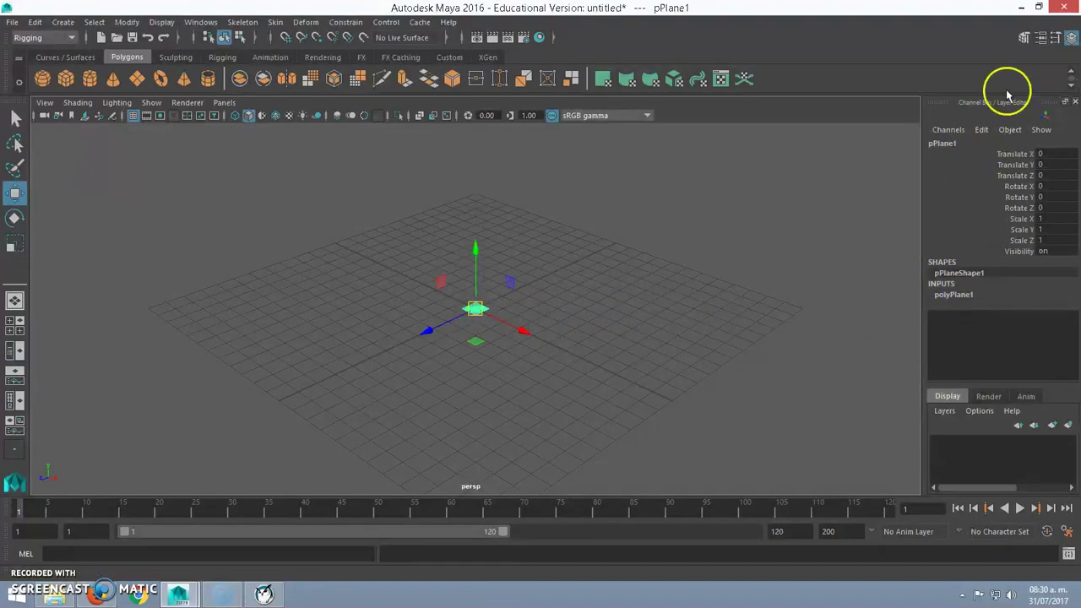
- Set polyPlane1 width and height to 40 and both subdivisions to 2
{"action": "left_click", "coordinate": [952, 294]}
{"action": "left_click", "coordinate": [1045, 306]}
{"action": "type", "text": "40"}
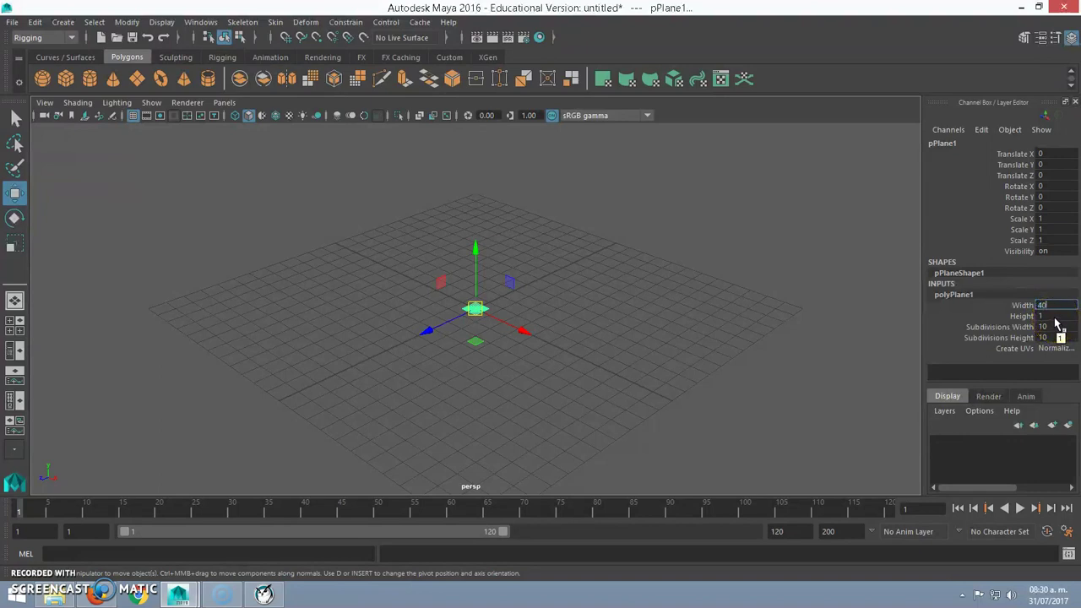
{"action": "key", "text": "Return"}
{"action": "type", "text": "40"}
{"action": "key", "text": "Return"}
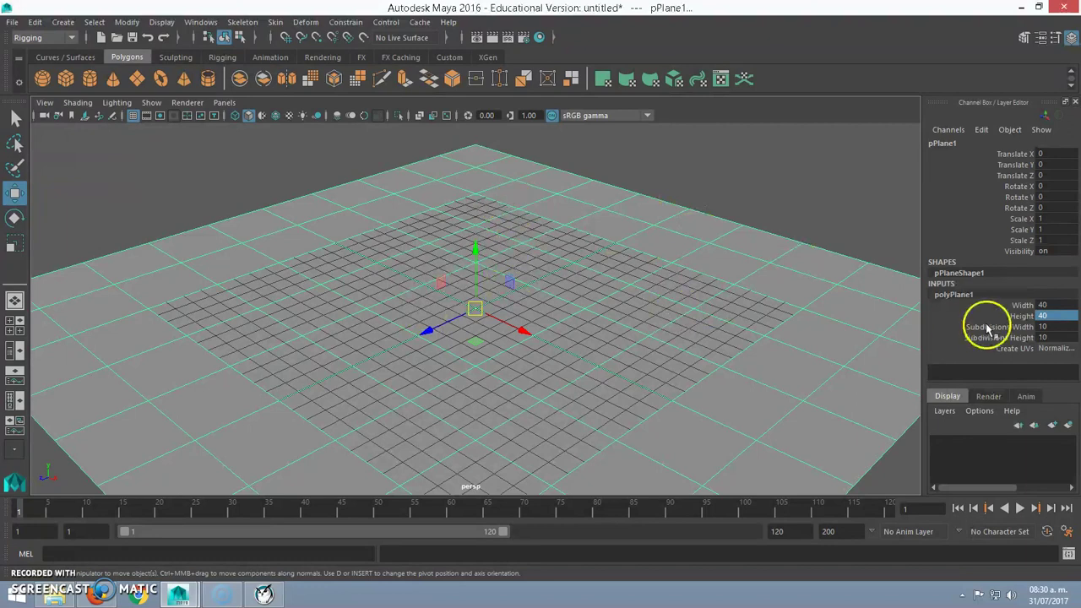
{"action": "left_click", "coordinate": [1048, 327]}
{"action": "left_click", "coordinate": [999, 326]}
{"action": "key", "text": "Tab"}
{"action": "type", "text": "2"}
{"action": "key", "text": "Return"}
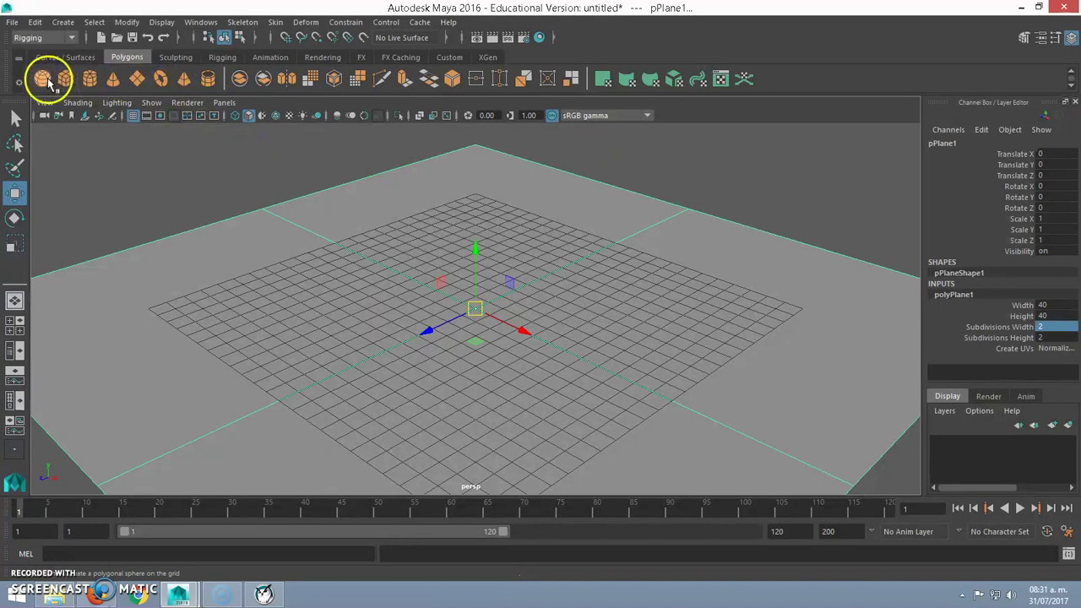
{"action": "left_click", "coordinate": [46, 80]}
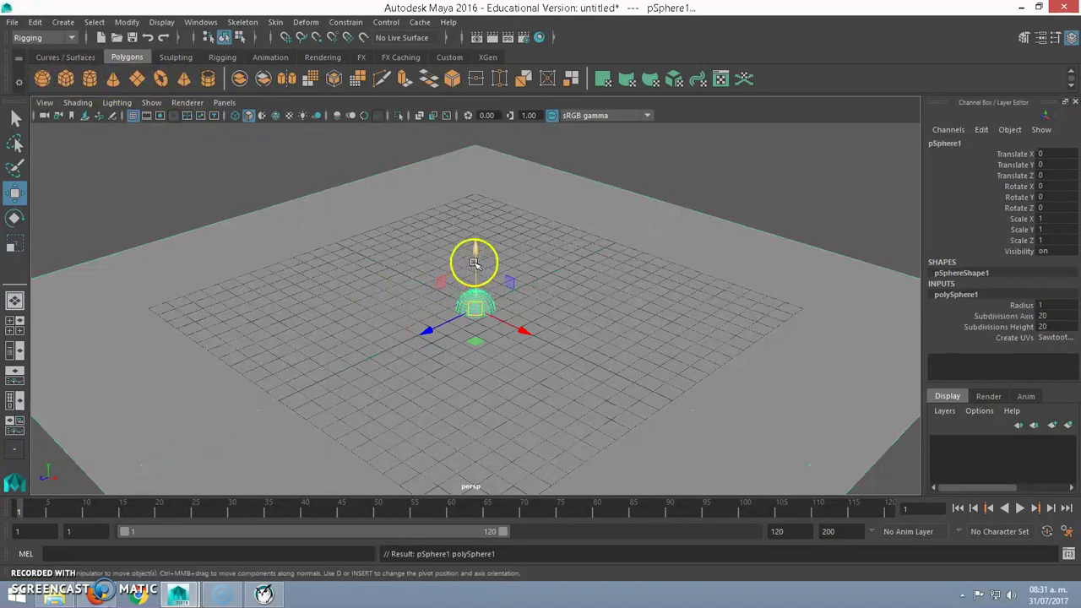
{"action": "left_click_drag", "start_coordinate": [475, 262], "coordinate": [476, 234]}
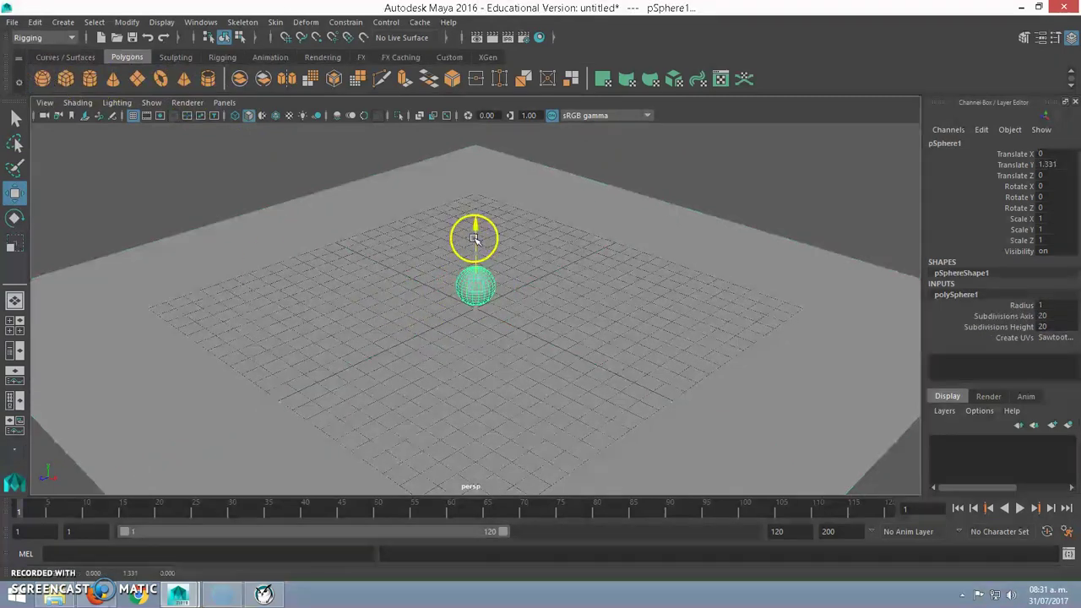
{"action": "double_click", "coordinate": [1051, 306]}
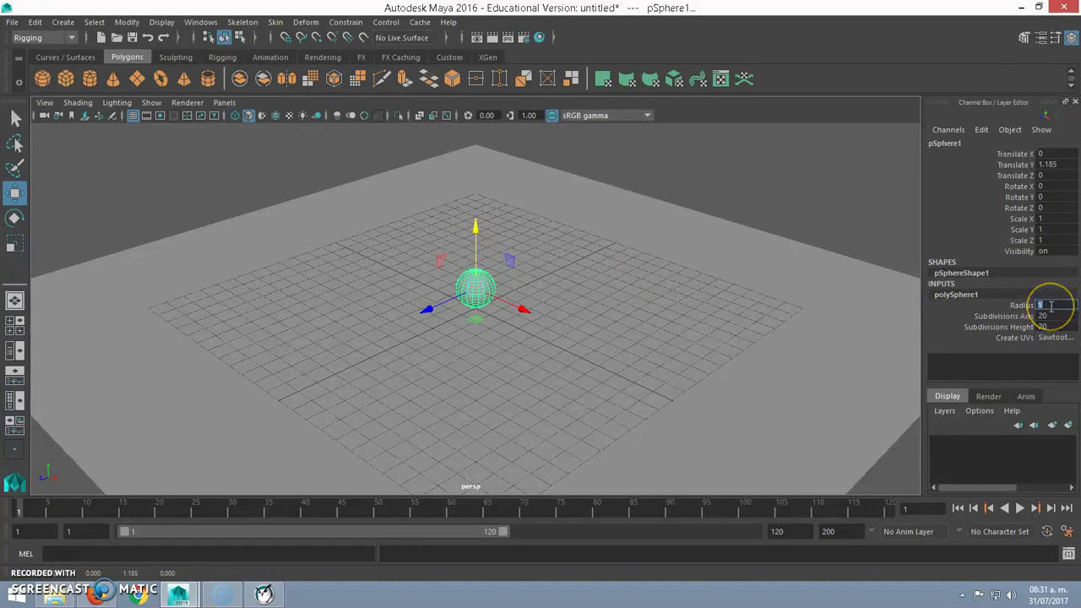
{"action": "type", "text": "40"}
{"action": "key", "text": "Return"}
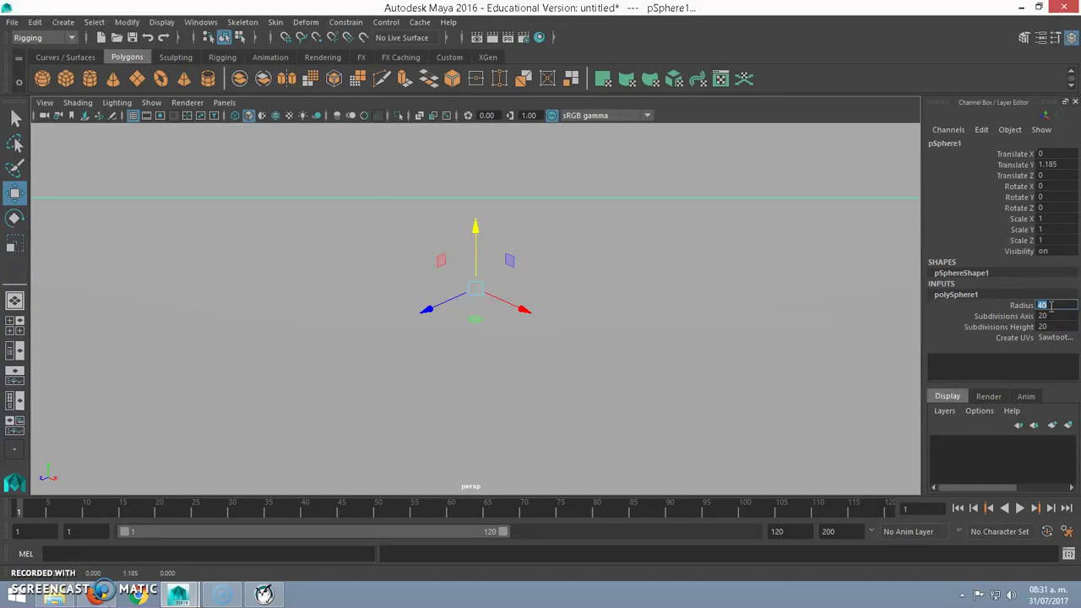
{"action": "type", "text": "10"}
{"action": "key", "text": "Return"}
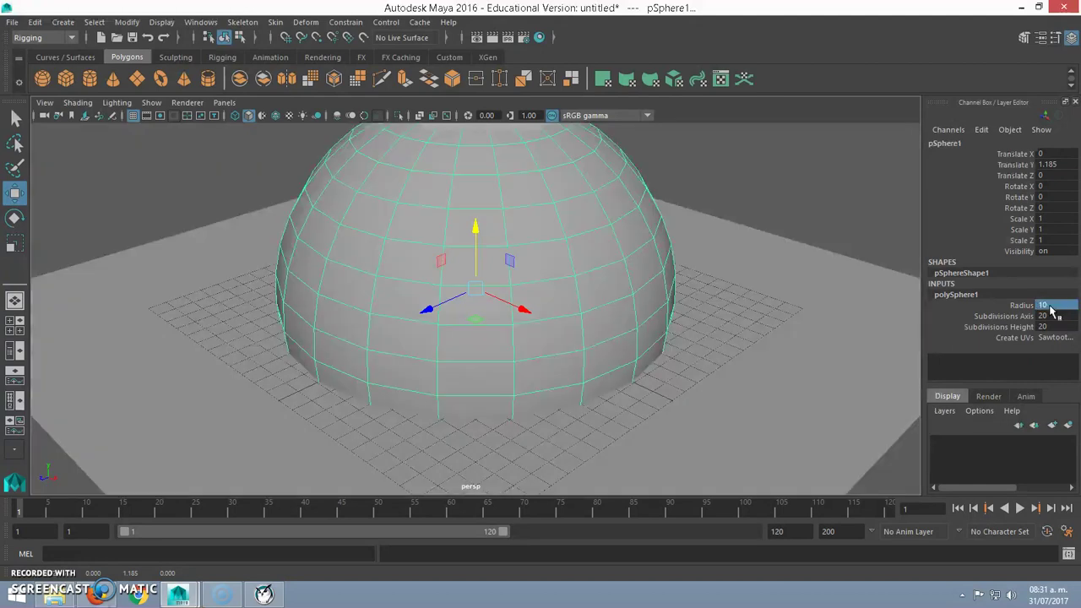
{"action": "key", "text": "Delete"}
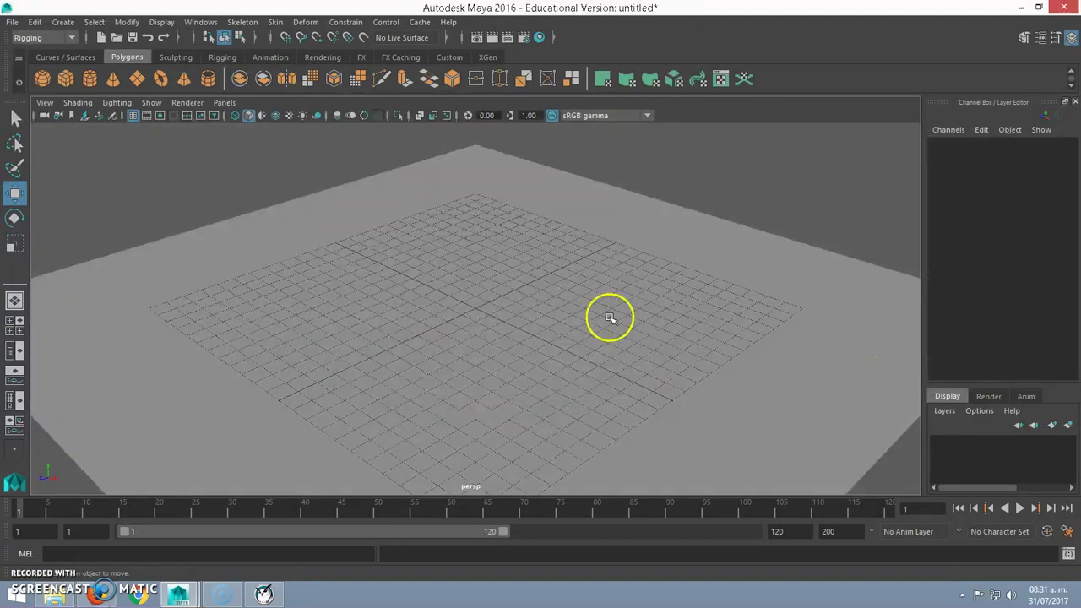
{"action": "left_click", "coordinate": [609, 318]}
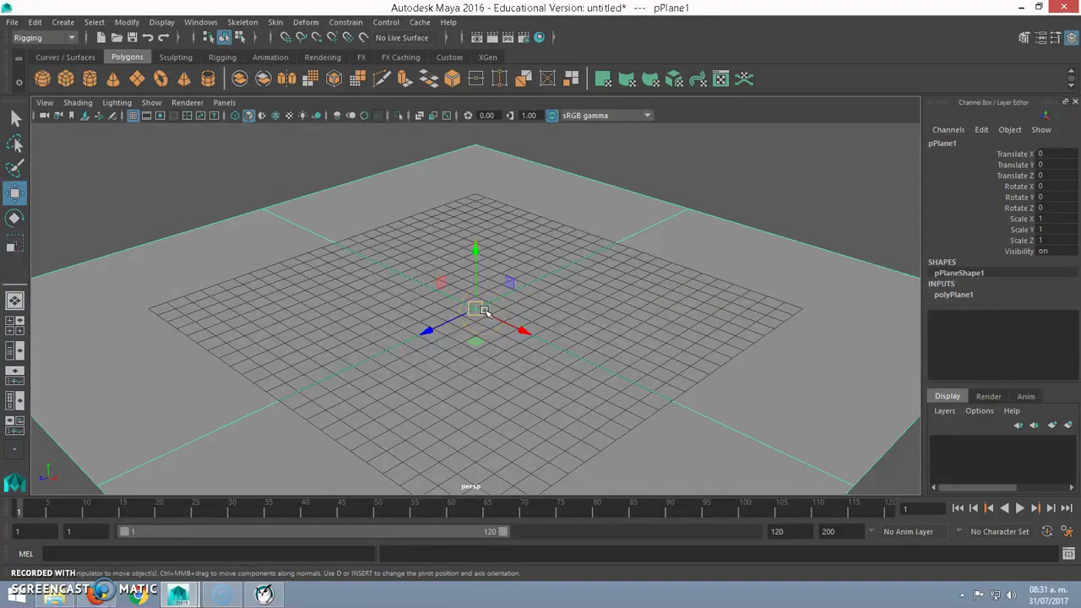
- Assign a new Lambert material (lambert2) to the plane and show its attributes
{"action": "right_click", "coordinate": [485, 311]}
{"action": "mouse_move", "coordinate": [480, 564]}
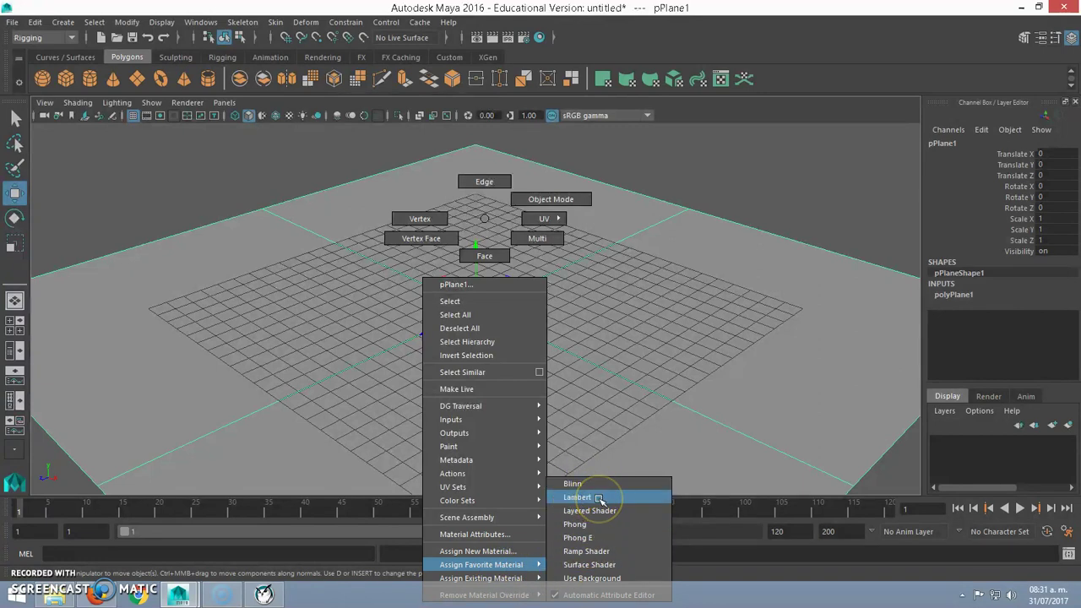
{"action": "left_click", "coordinate": [600, 498]}
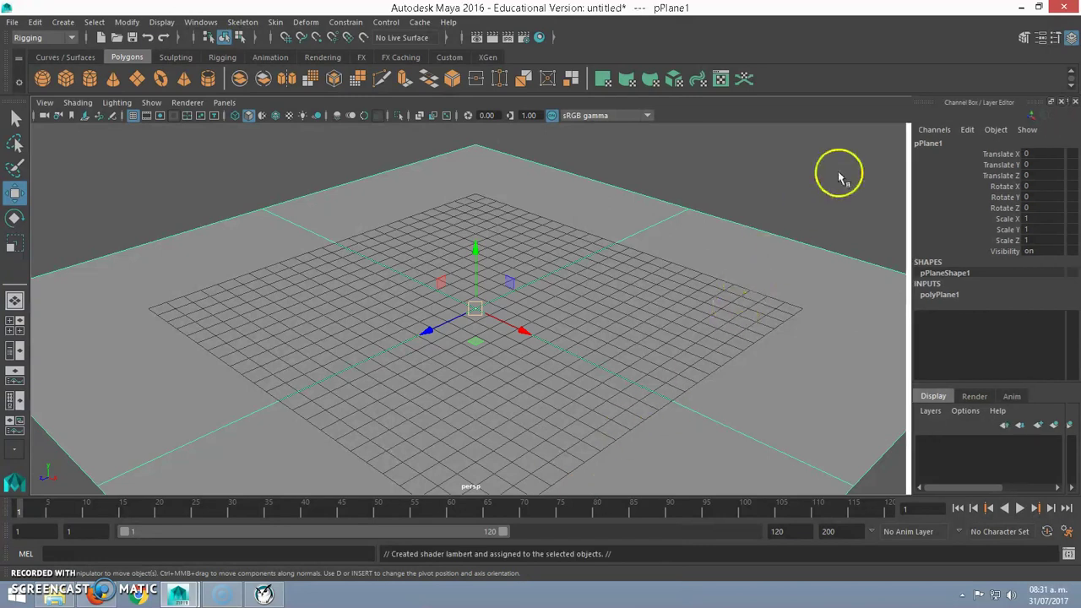
{"action": "key", "text": "ctrl+a"}
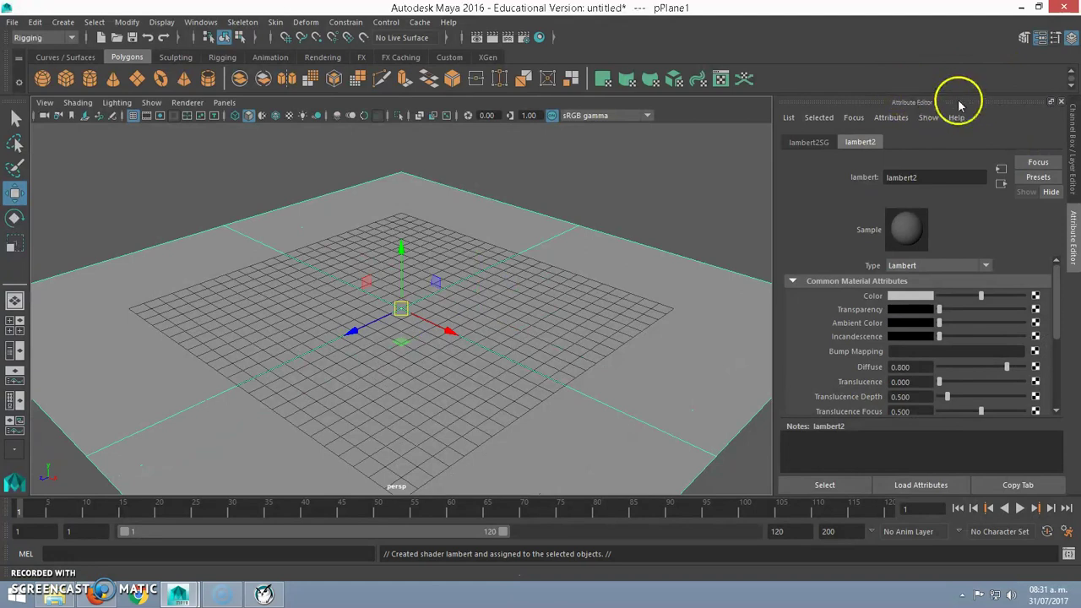
- Toggle the Attribute Editor and Channel Box panels, ending on the plane's material attributes
{"action": "left_click", "coordinate": [1042, 41]}
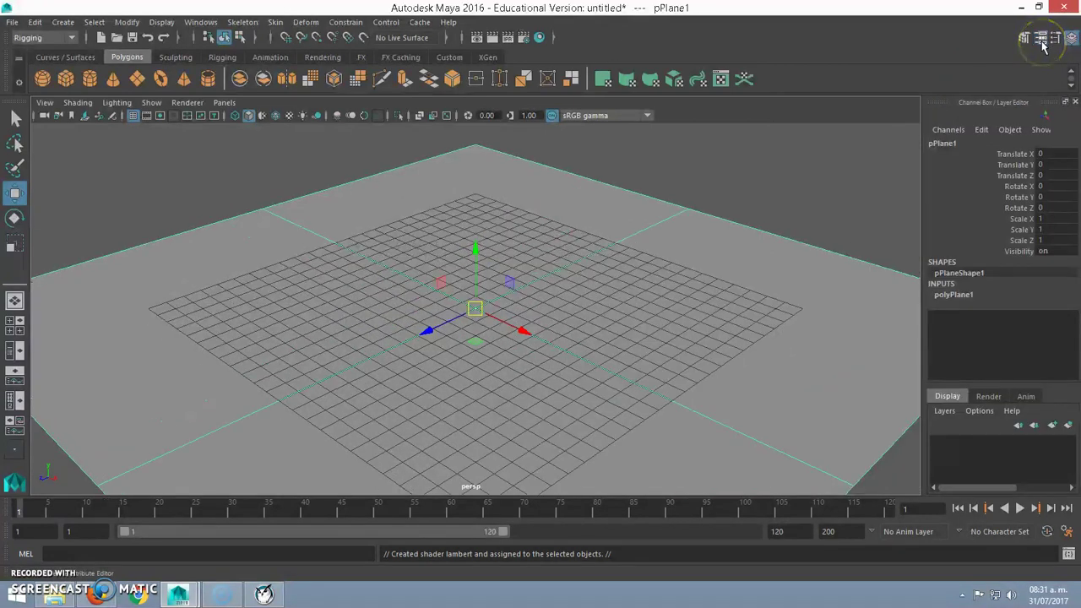
{"action": "left_click", "coordinate": [1042, 40]}
{"action": "left_click", "coordinate": [1042, 42]}
{"action": "left_click", "coordinate": [1071, 42]}
{"action": "left_click", "coordinate": [1071, 42]}
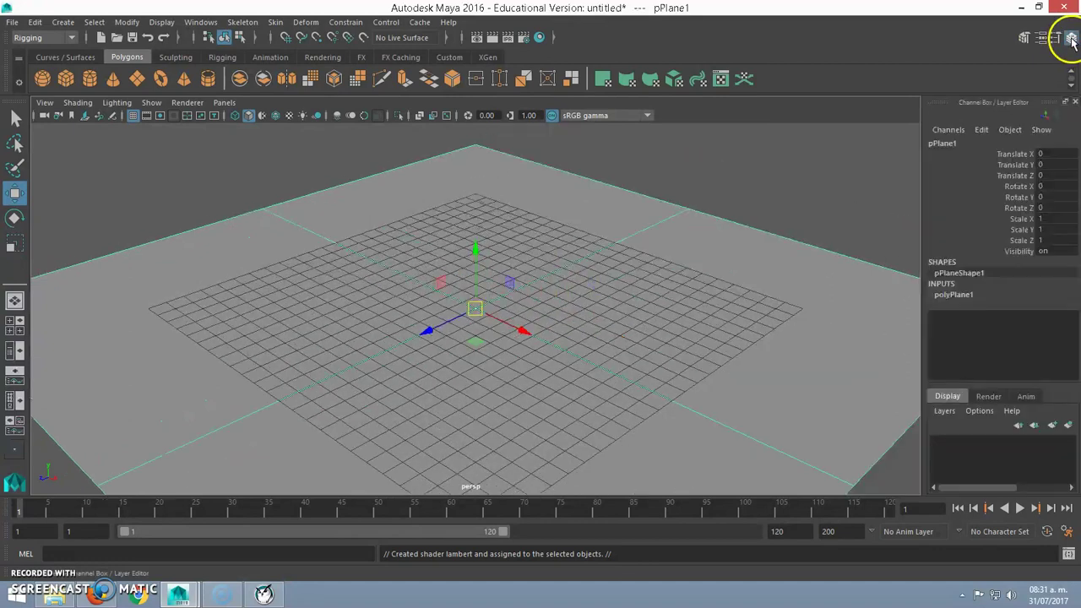
{"action": "left_click", "coordinate": [1071, 43]}
{"action": "left_click", "coordinate": [1040, 41]}
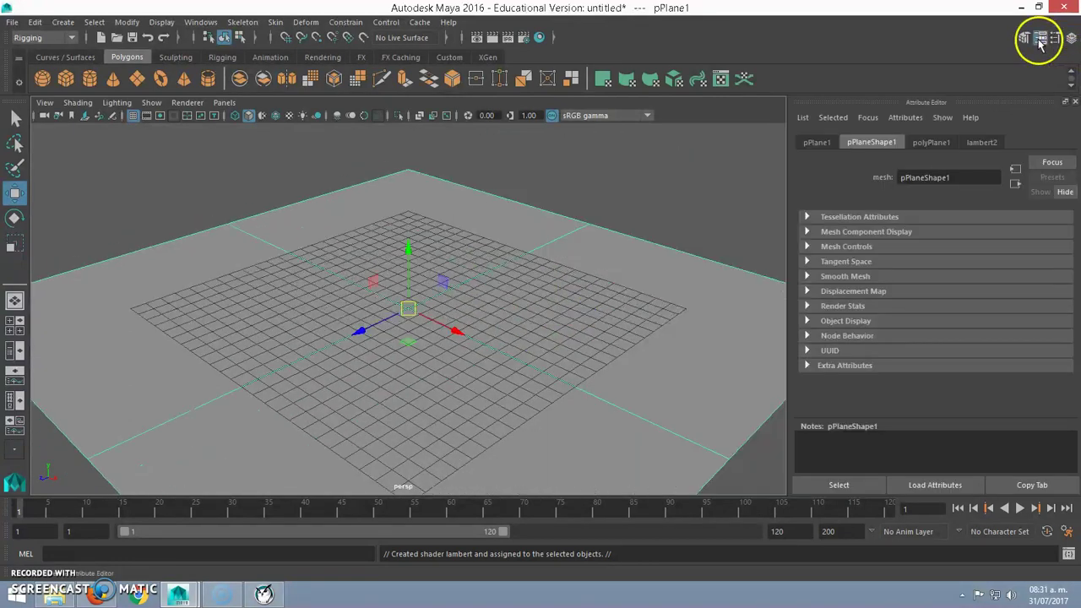
{"action": "left_click", "coordinate": [979, 142]}
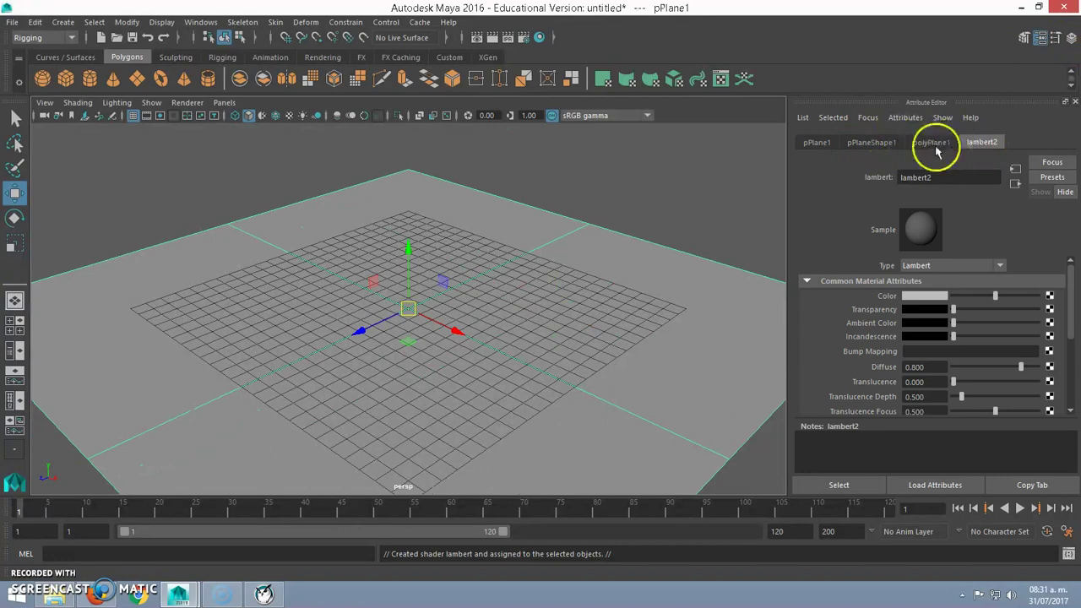
- Review the pPlane1, pPlaneShape1 and polyPlane1 tabs, then settle on lambert2 (Diffuse 0.800)
{"action": "left_click", "coordinate": [836, 144]}
{"action": "left_click", "coordinate": [870, 143]}
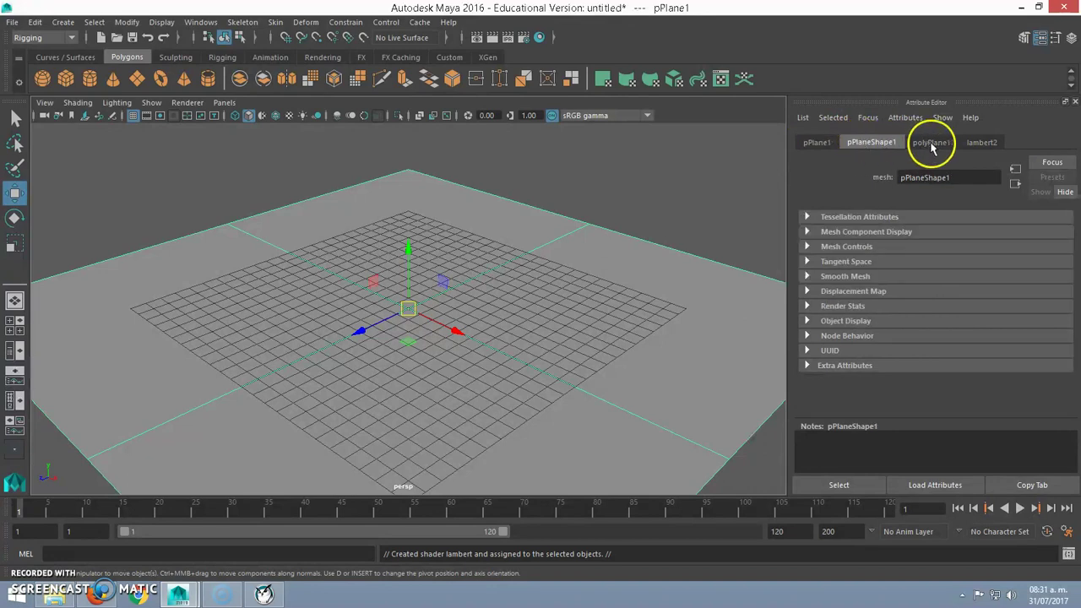
{"action": "left_click", "coordinate": [932, 143]}
{"action": "left_click", "coordinate": [978, 144]}
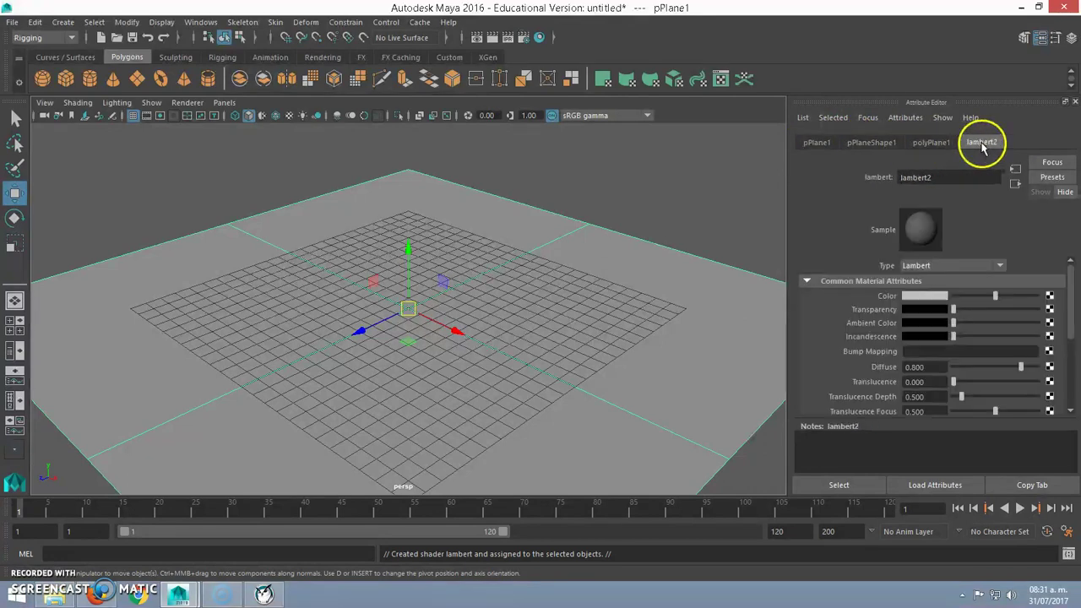
{"action": "left_click", "coordinate": [815, 142]}
{"action": "left_click", "coordinate": [870, 142]}
{"action": "left_click", "coordinate": [929, 142]}
{"action": "left_click", "coordinate": [984, 143]}
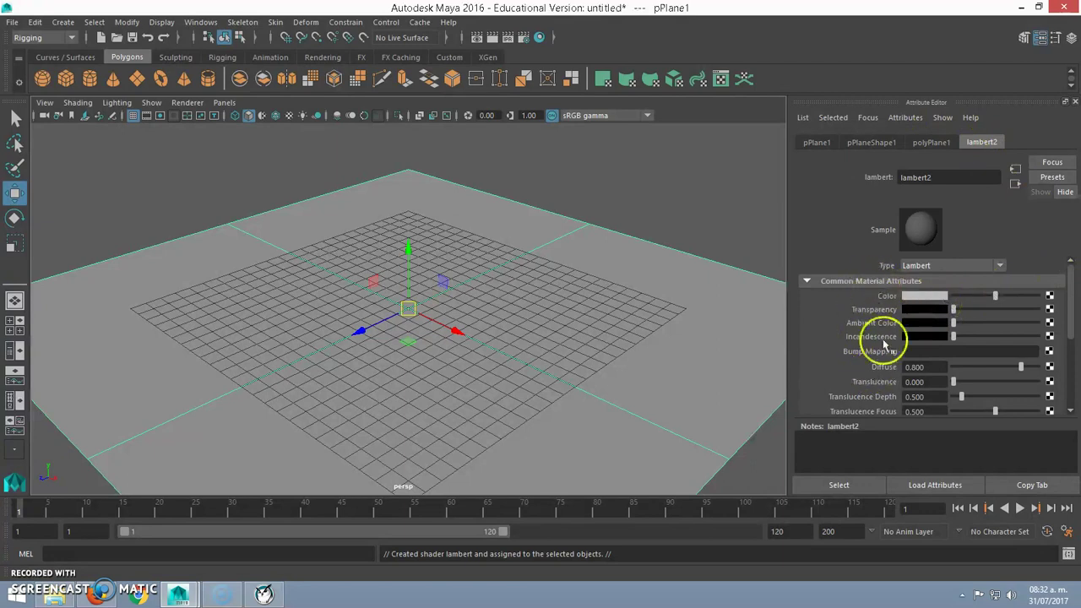
{"action": "left_click", "coordinate": [920, 298]}
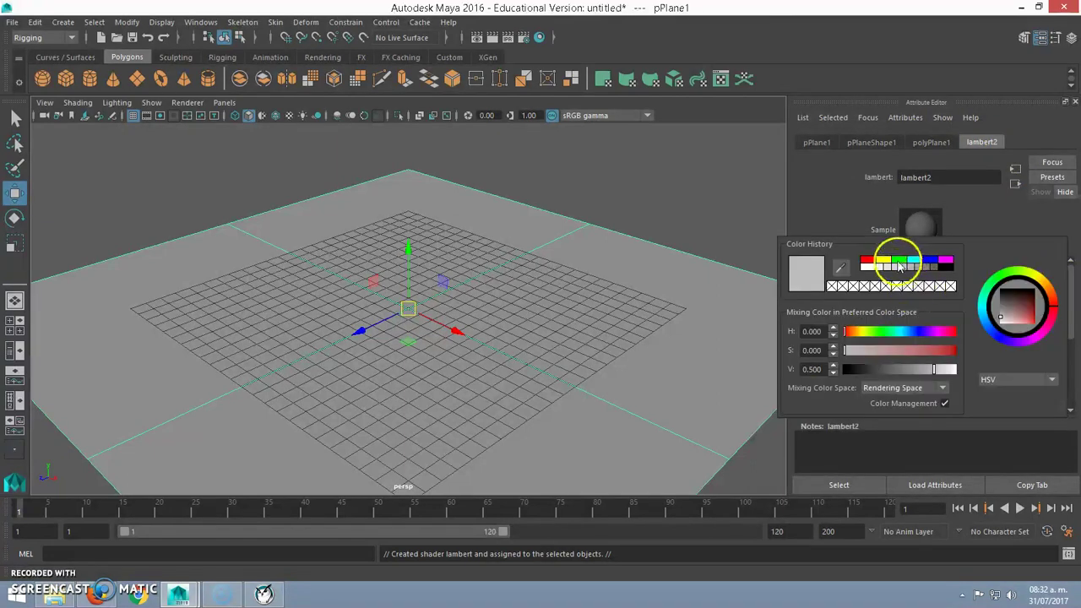
{"action": "left_click", "coordinate": [882, 260]}
{"action": "left_click", "coordinate": [900, 261]}
{"action": "left_click", "coordinate": [915, 261]}
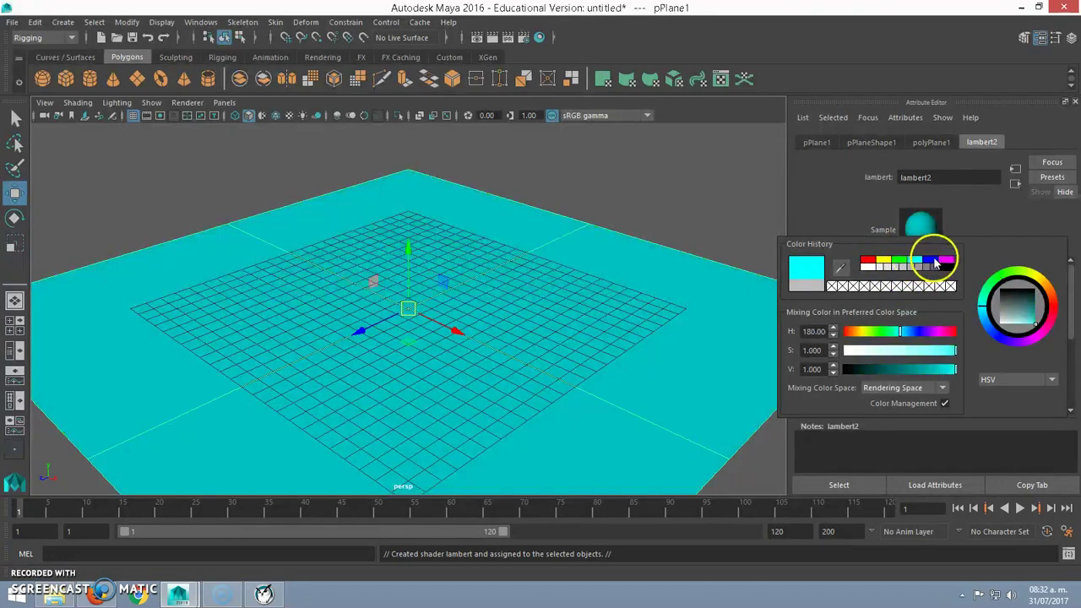
{"action": "left_click", "coordinate": [930, 261]}
{"action": "left_click_drag", "start_coordinate": [1046, 287], "coordinate": [1044, 294]}
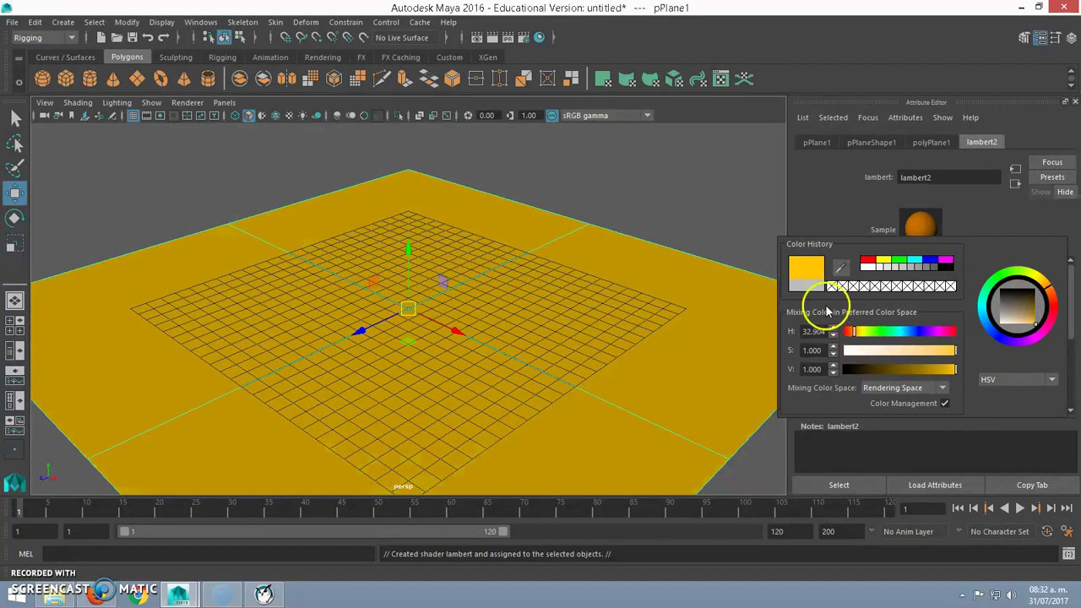
{"action": "key", "text": "Escape"}
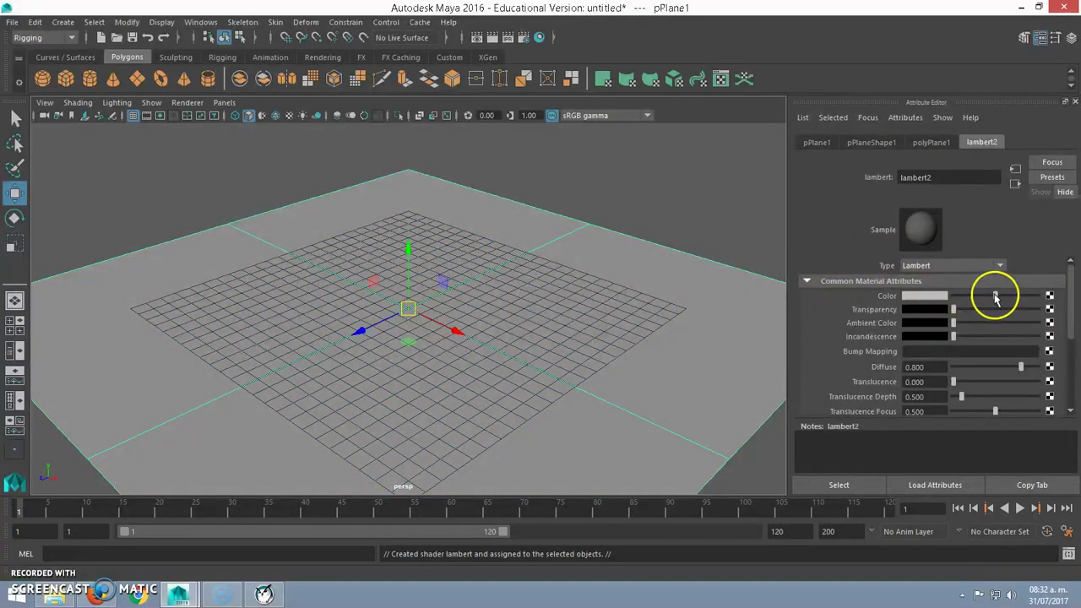
- Connect a Checker texture to the lambert2 Color attribute
{"action": "left_click", "coordinate": [1049, 298]}
{"action": "left_click_drag", "start_coordinate": [515, 194], "coordinate": [653, 62]}
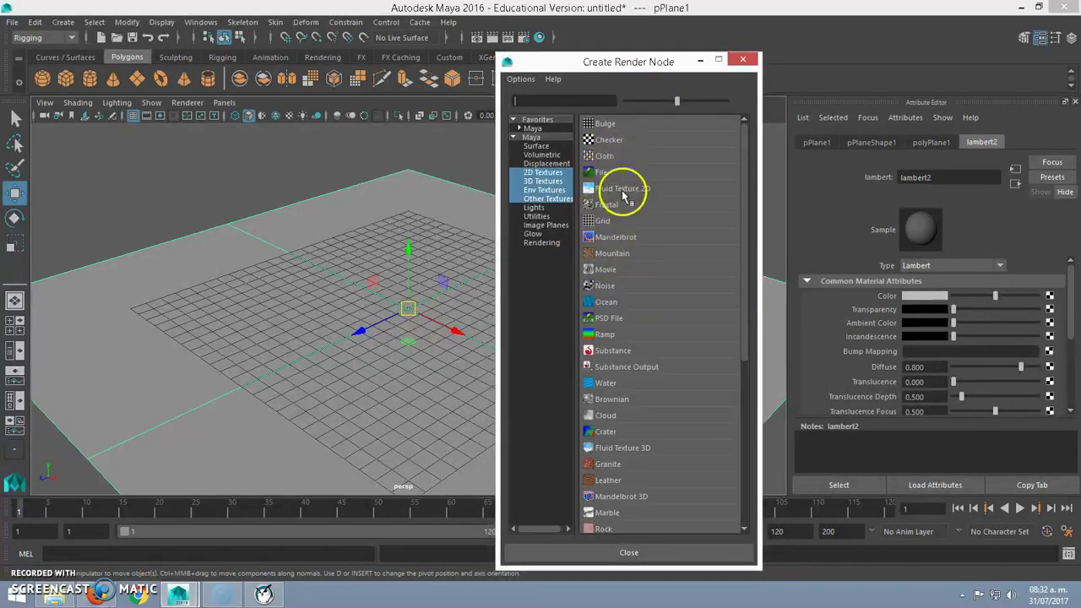
{"action": "left_click", "coordinate": [614, 144]}
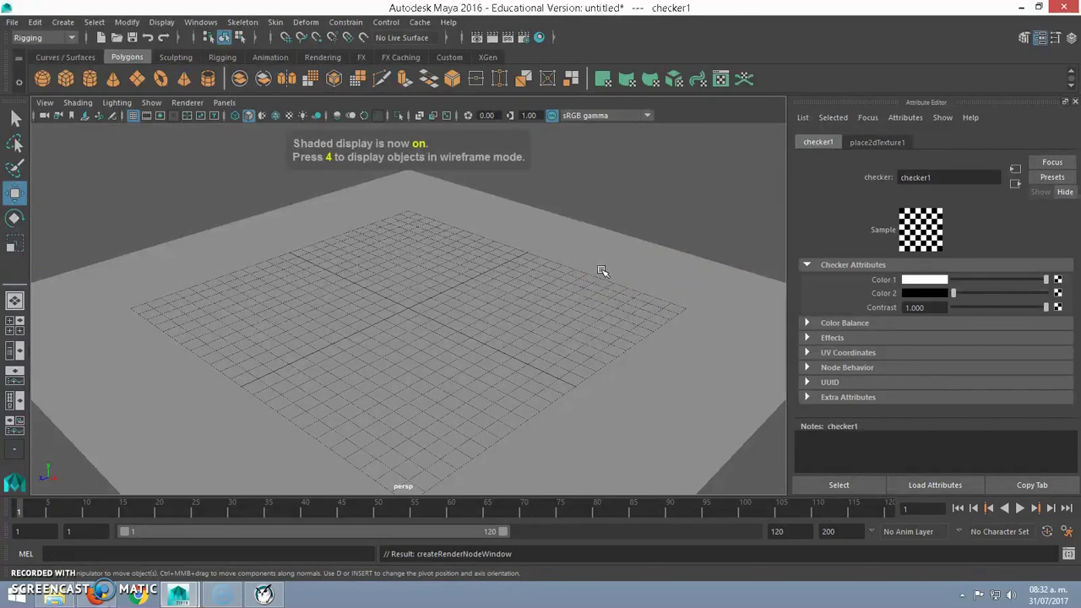
- Toggle textured display with 6 and 5 to preview the checkerboard on the plane
{"action": "key", "text": "6"}
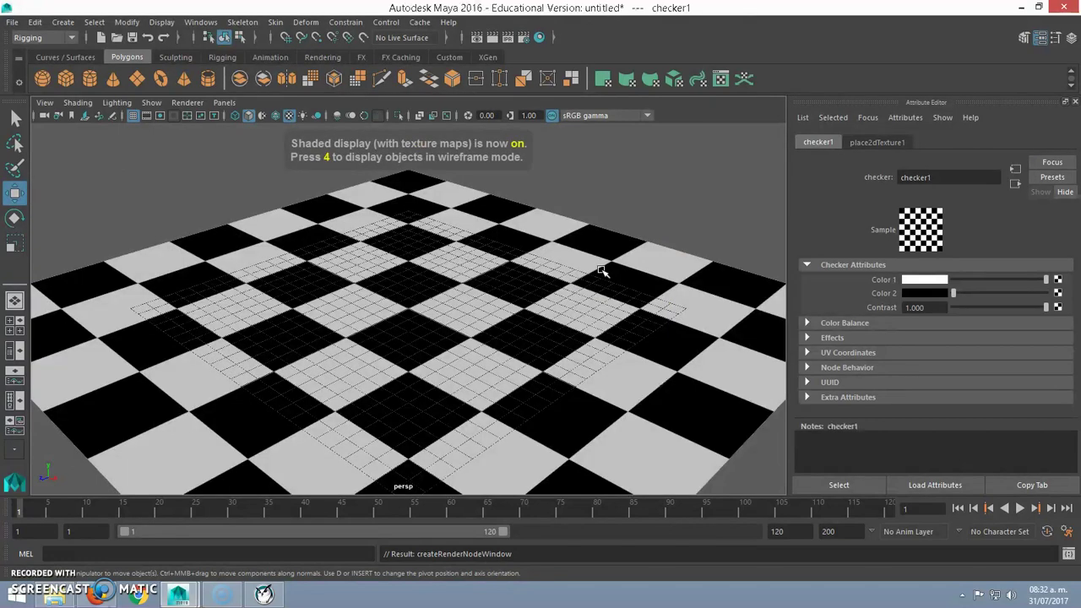
{"action": "key", "text": "5"}
{"action": "key", "text": "6"}
{"action": "key", "text": "5"}
{"action": "key", "text": "6"}
{"action": "left_click", "coordinate": [542, 289]}
{"action": "key", "text": "5"}
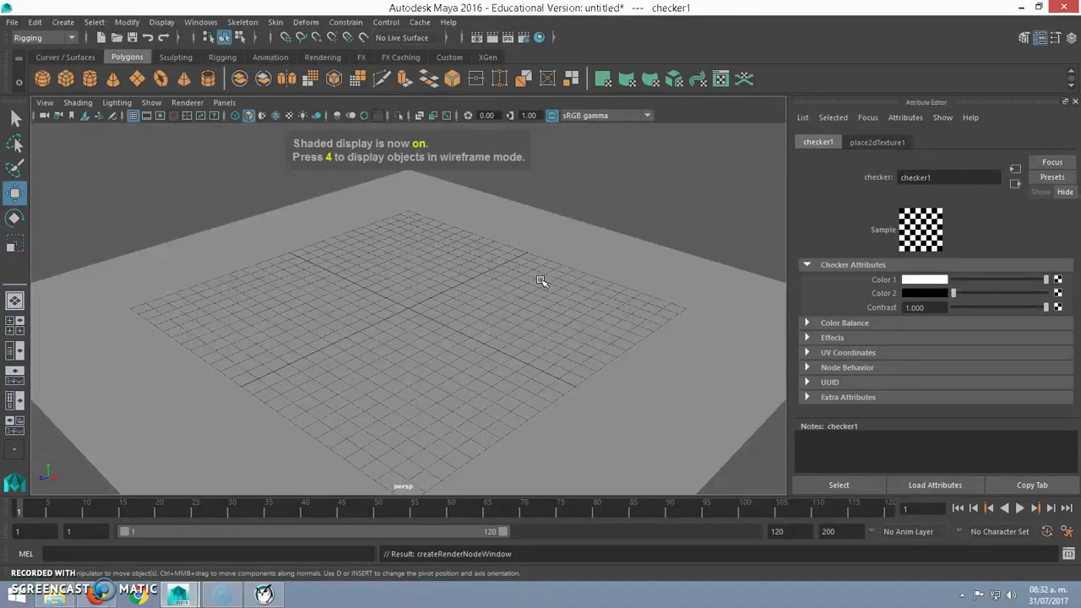
{"action": "key", "text": "6"}
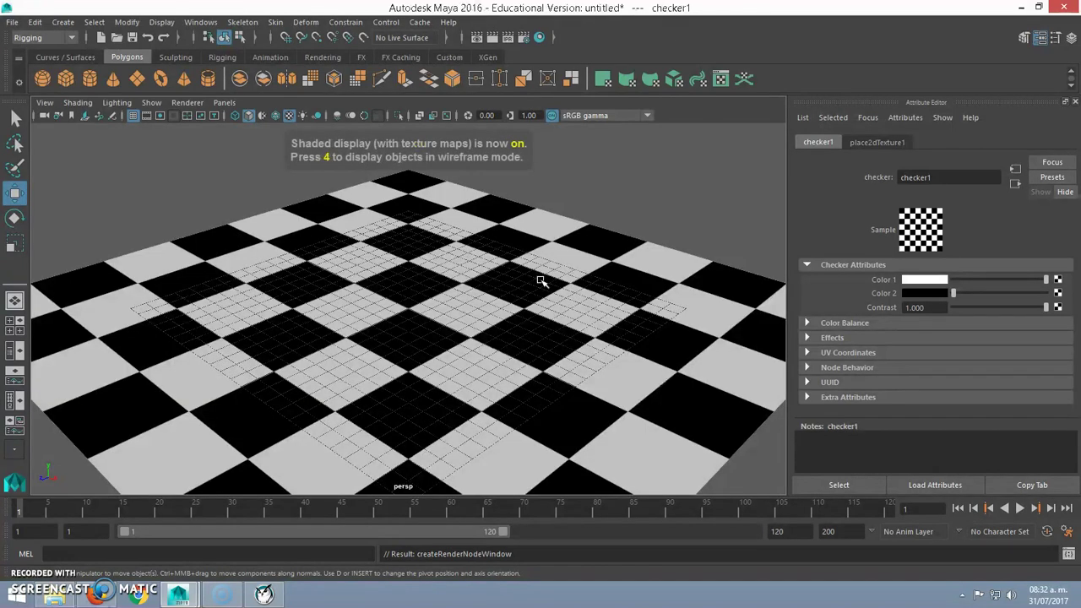
{"action": "key", "text": "5"}
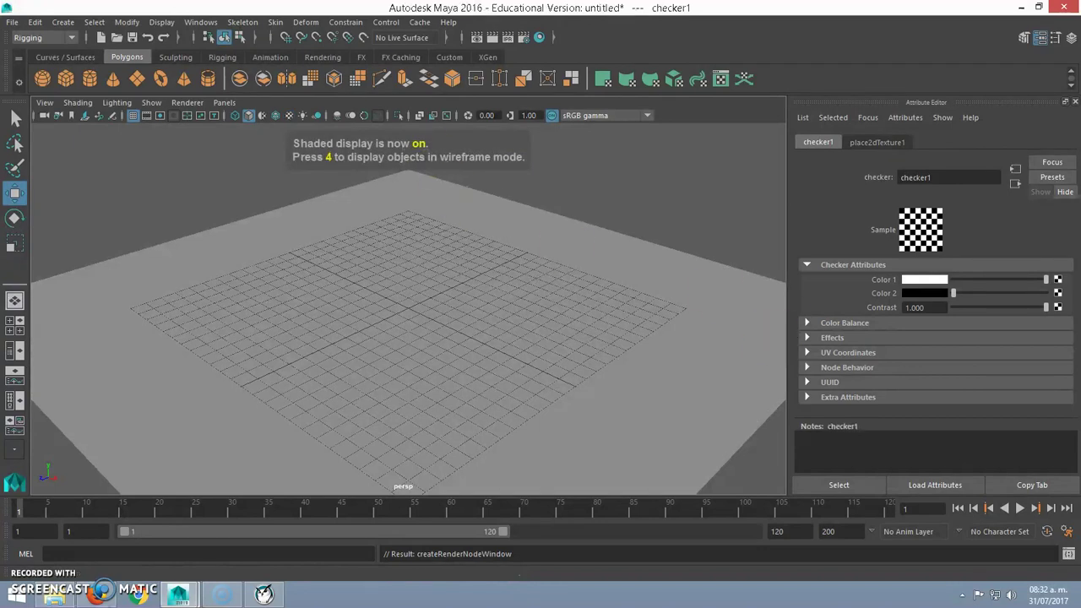
- Open goonRig_Beta_v_0_7_3.ma from Desktop > goon, choosing Don't Save for the untitled scene
{"action": "left_click", "coordinate": [13, 23]}
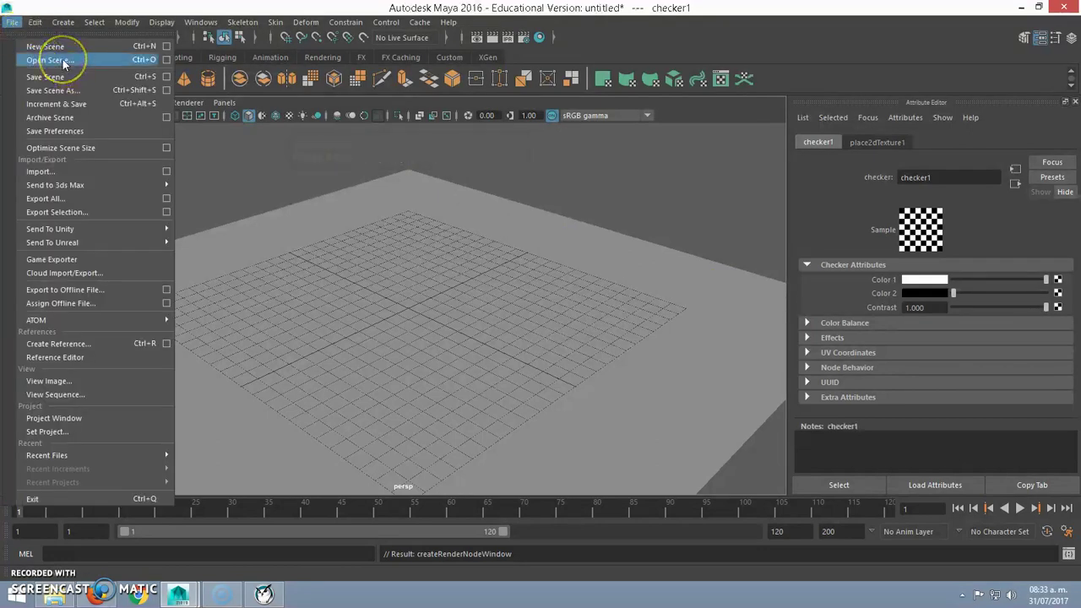
{"action": "left_click", "coordinate": [63, 62]}
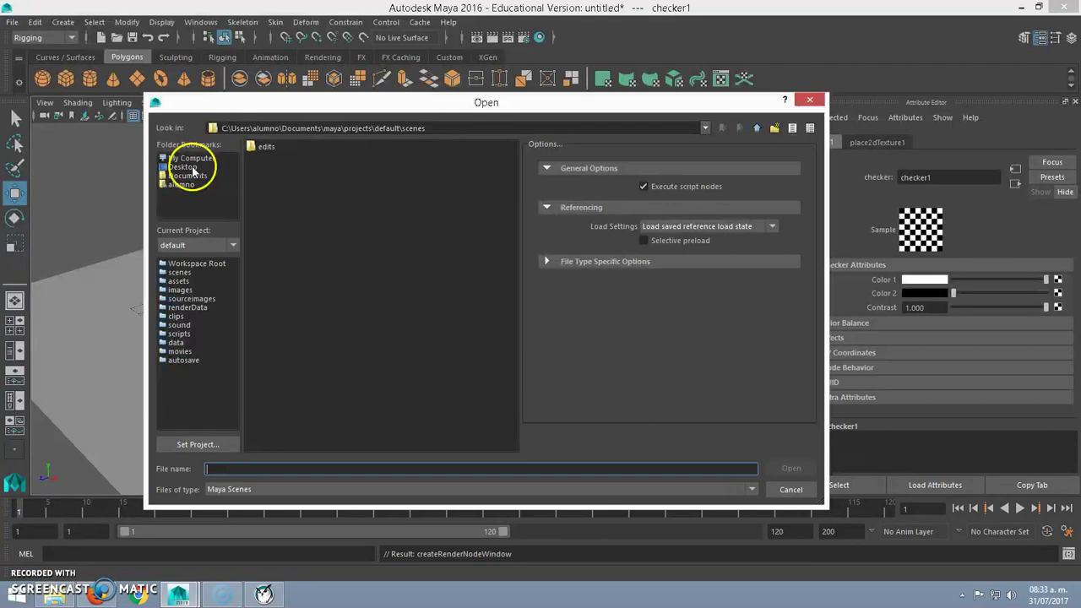
{"action": "left_click", "coordinate": [194, 168]}
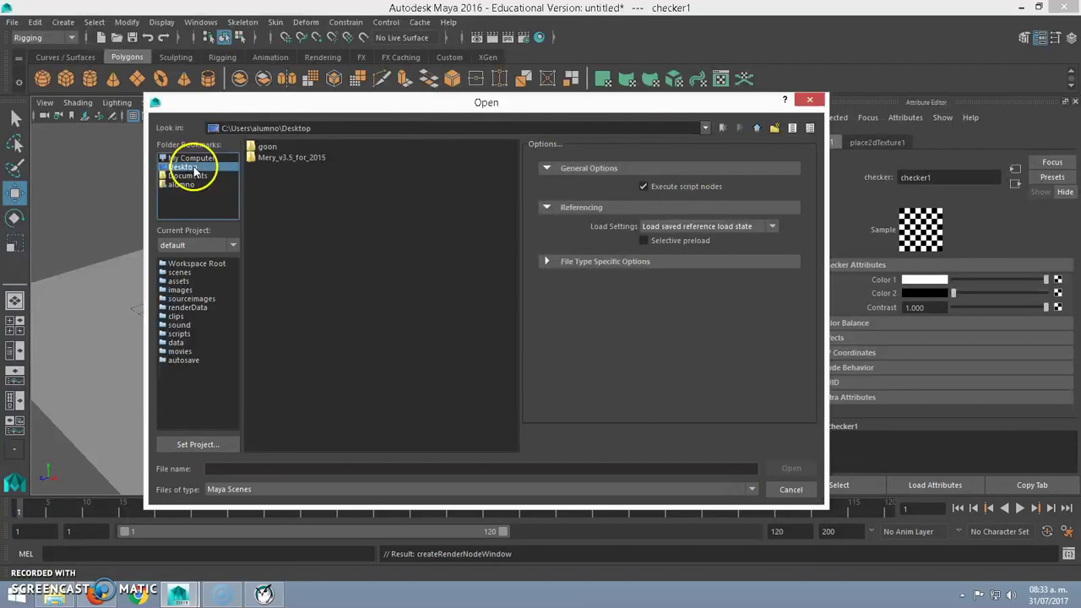
{"action": "left_click", "coordinate": [262, 147]}
{"action": "left_click", "coordinate": [789, 468]}
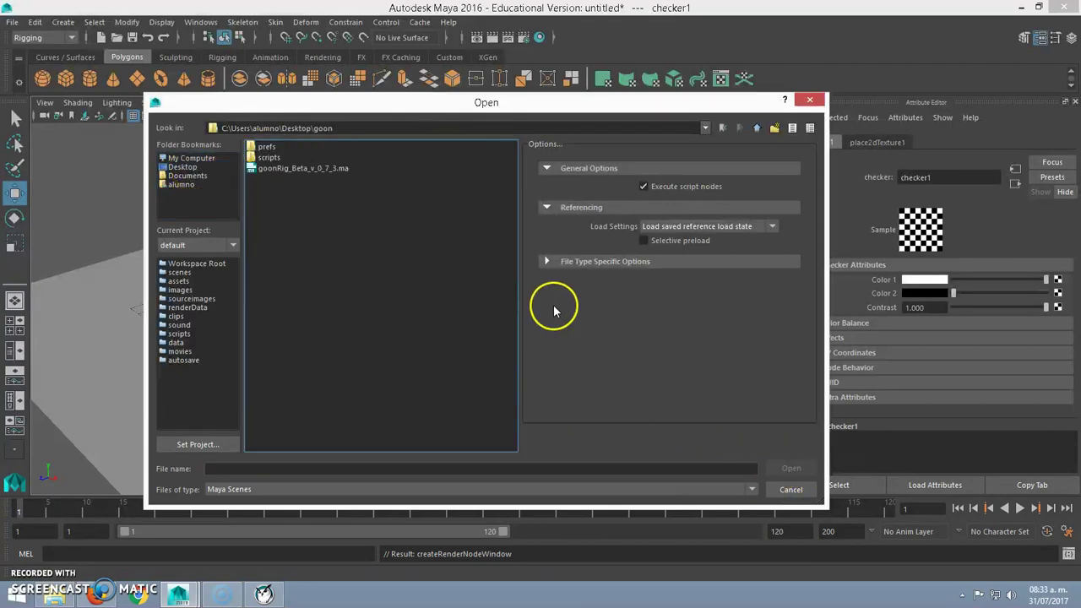
{"action": "left_click", "coordinate": [287, 169]}
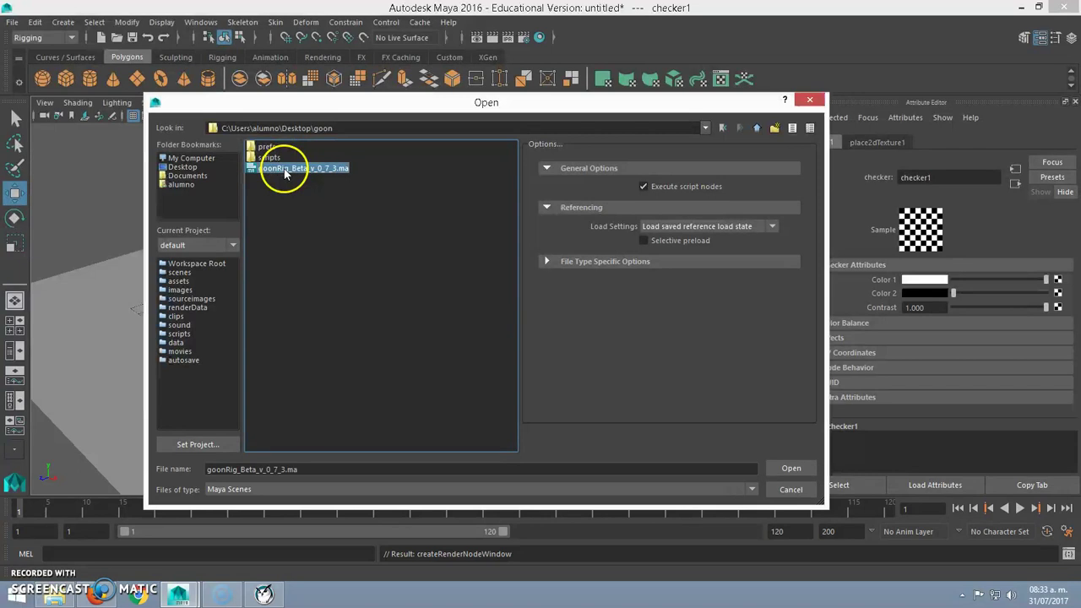
{"action": "left_click", "coordinate": [789, 468]}
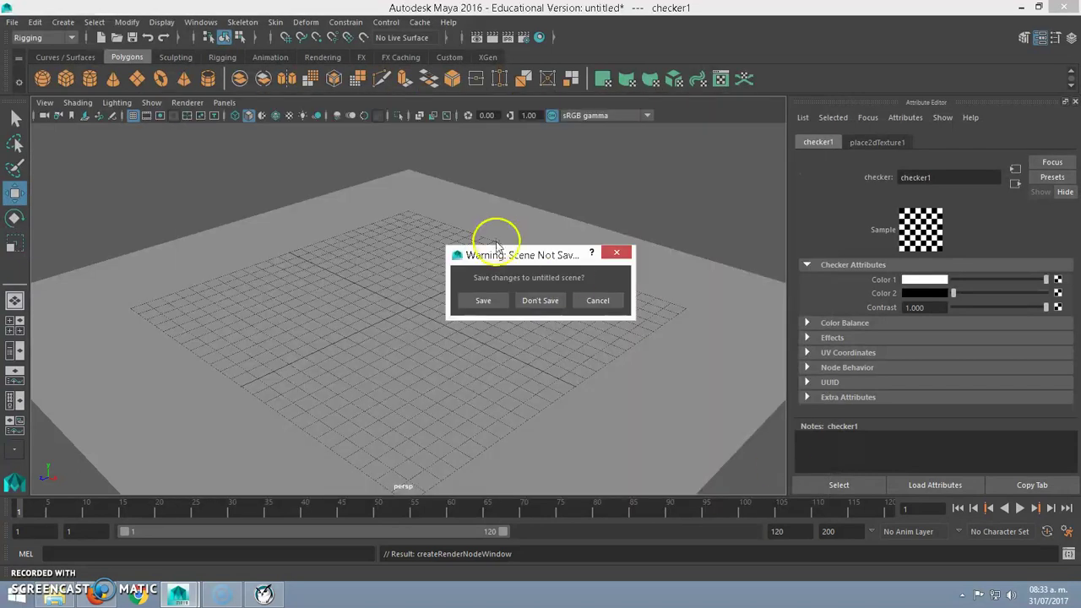
{"action": "left_click", "coordinate": [540, 301]}
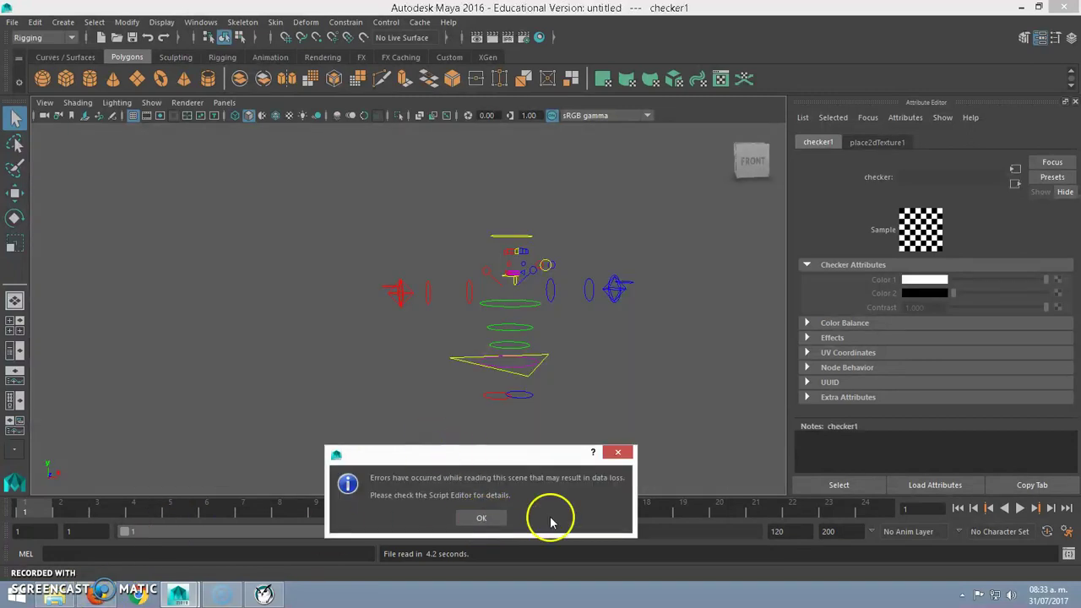
- In Firefox's Yoga-Pose tab, enter animationbuffet in the address bar to reach the blog
{"action": "left_click", "coordinate": [100, 593]}
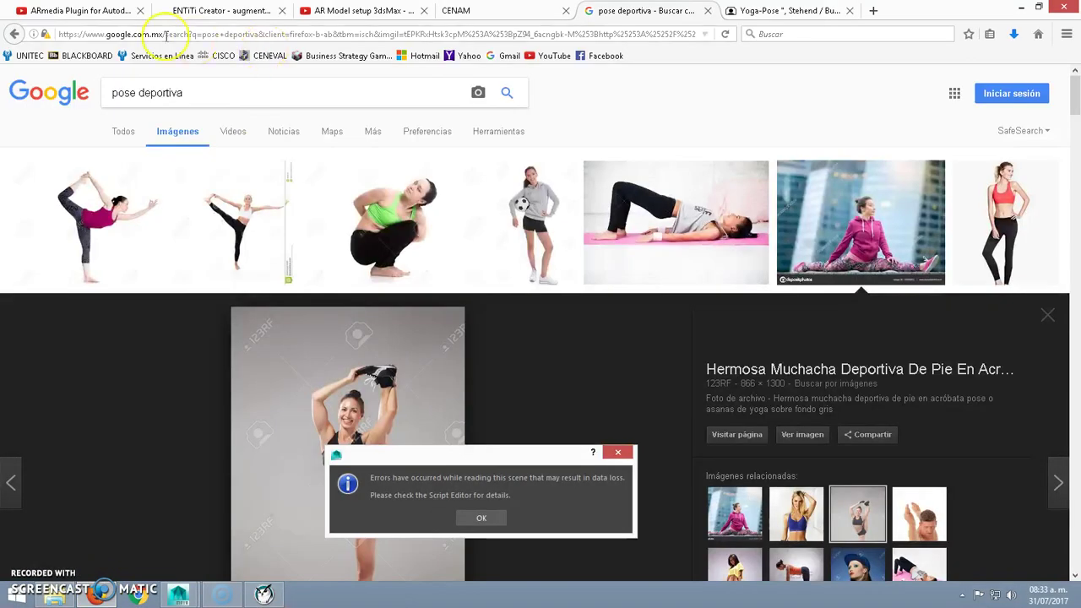
{"action": "left_click", "coordinate": [799, 13]}
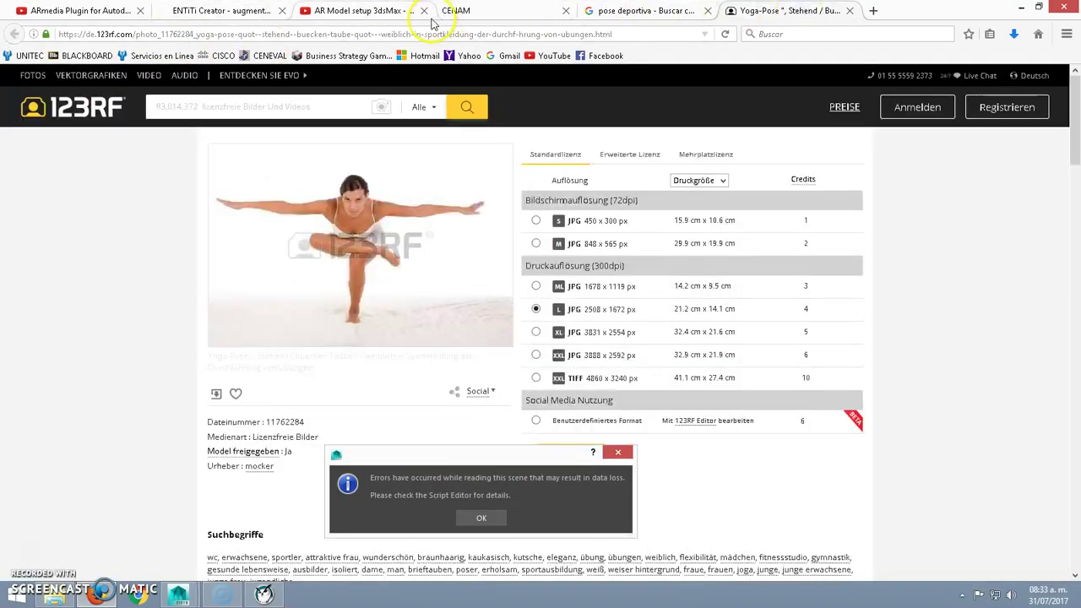
{"action": "left_click", "coordinate": [403, 36]}
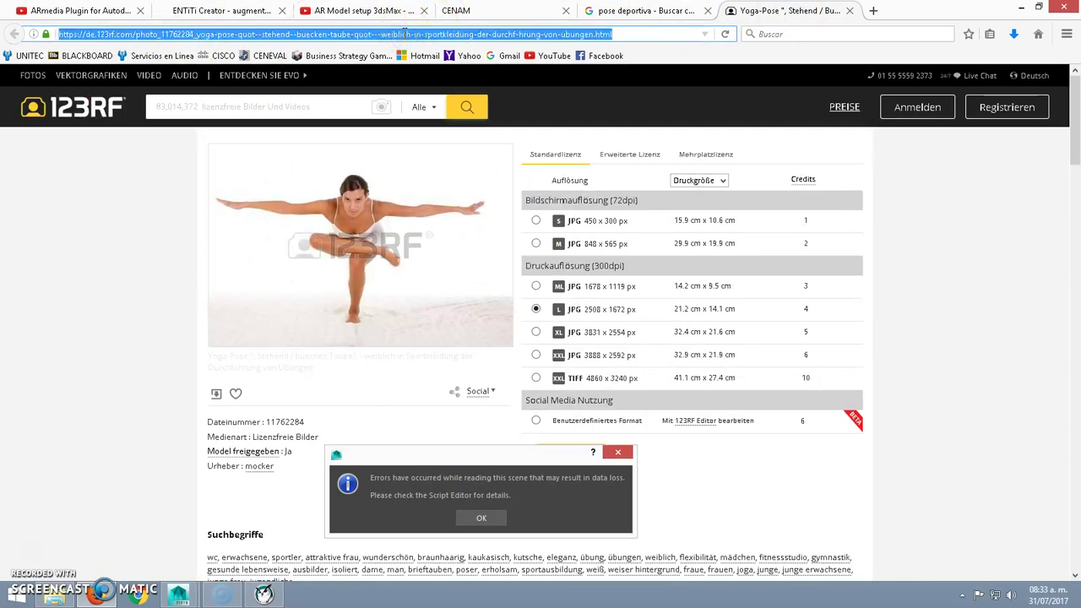
{"action": "type", "text": "anim"}
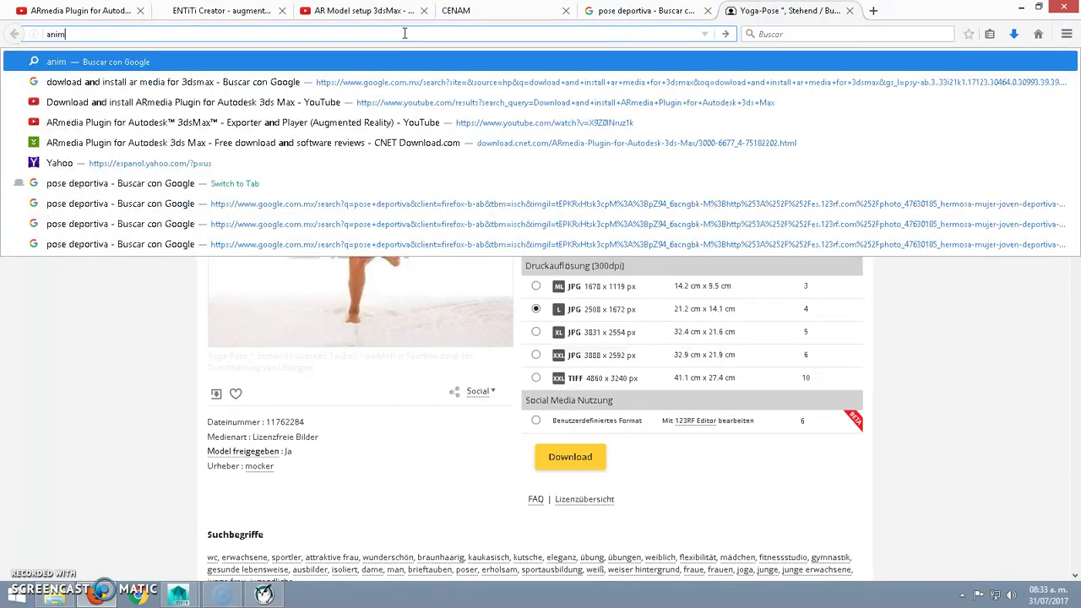
{"action": "type", "text": "ationbuffet"}
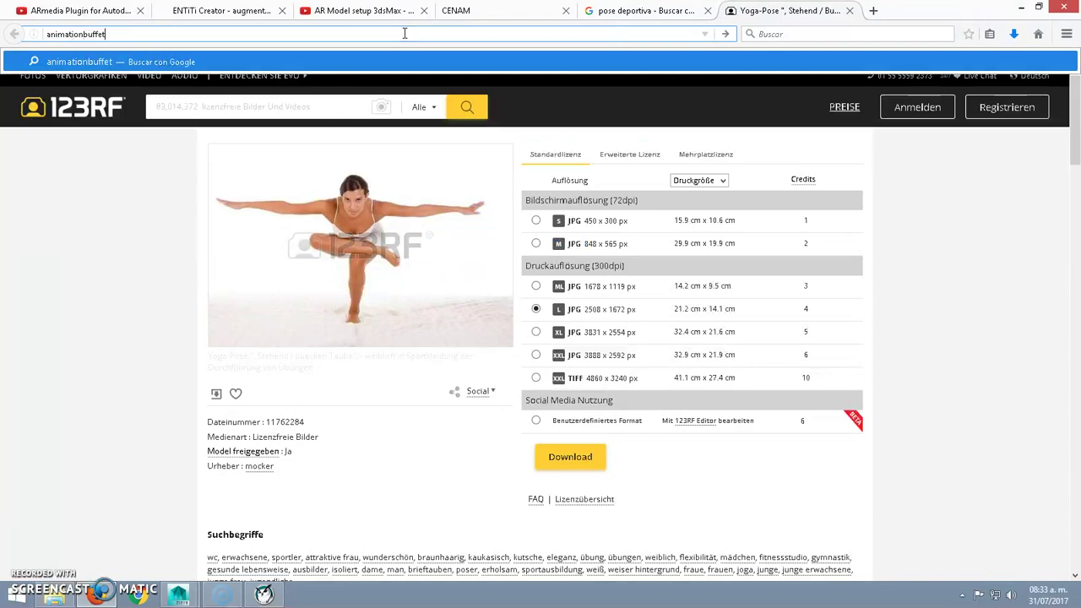
{"action": "key", "text": "Return"}
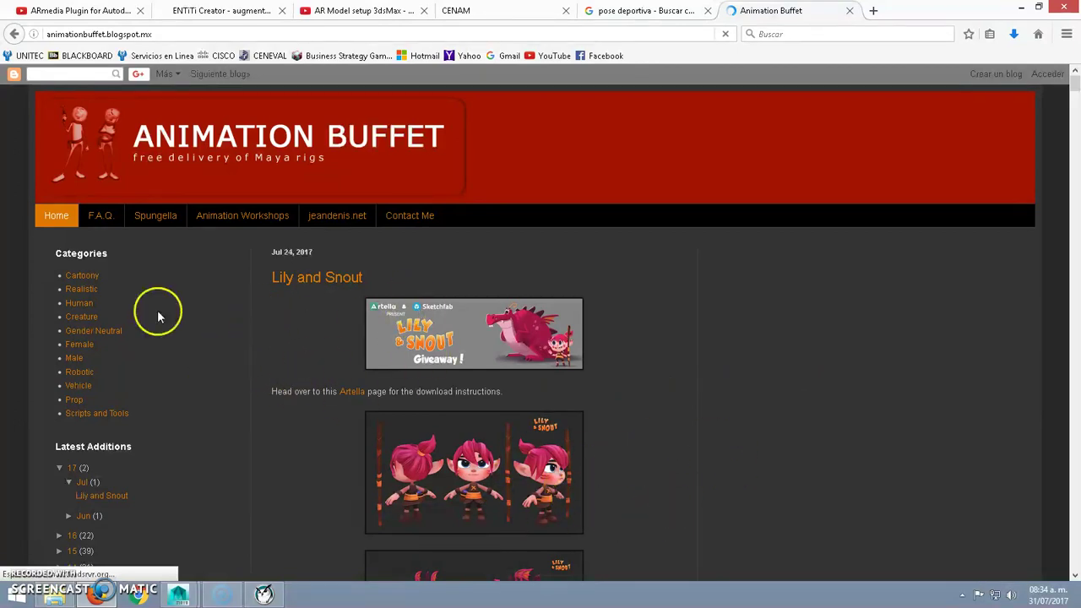
- Scroll the Animation Buffet blog past Kayla and Fred down to the CompanionX and AgentZ posts
{"action": "left_click", "coordinate": [1072, 93]}
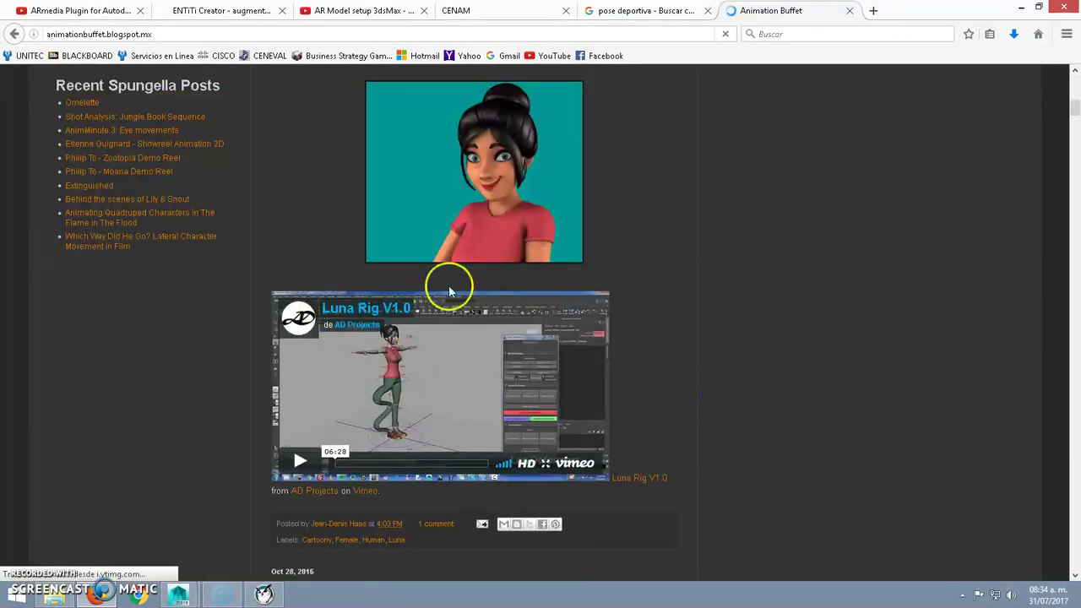
{"action": "scroll", "coordinate": [721, 305], "scroll_direction": "up", "scroll_amount": 6}
{"action": "scroll", "coordinate": [721, 305], "scroll_direction": "up", "scroll_amount": 3}
{"action": "scroll", "coordinate": [720, 305], "scroll_direction": "down", "scroll_amount": 2}
{"action": "scroll", "coordinate": [723, 308], "scroll_direction": "down", "scroll_amount": 2}
{"action": "scroll", "coordinate": [724, 346], "scroll_direction": "down", "scroll_amount": 3}
{"action": "scroll", "coordinate": [735, 376], "scroll_direction": "down", "scroll_amount": 3}
{"action": "scroll", "coordinate": [748, 380], "scroll_direction": "down", "scroll_amount": 4}
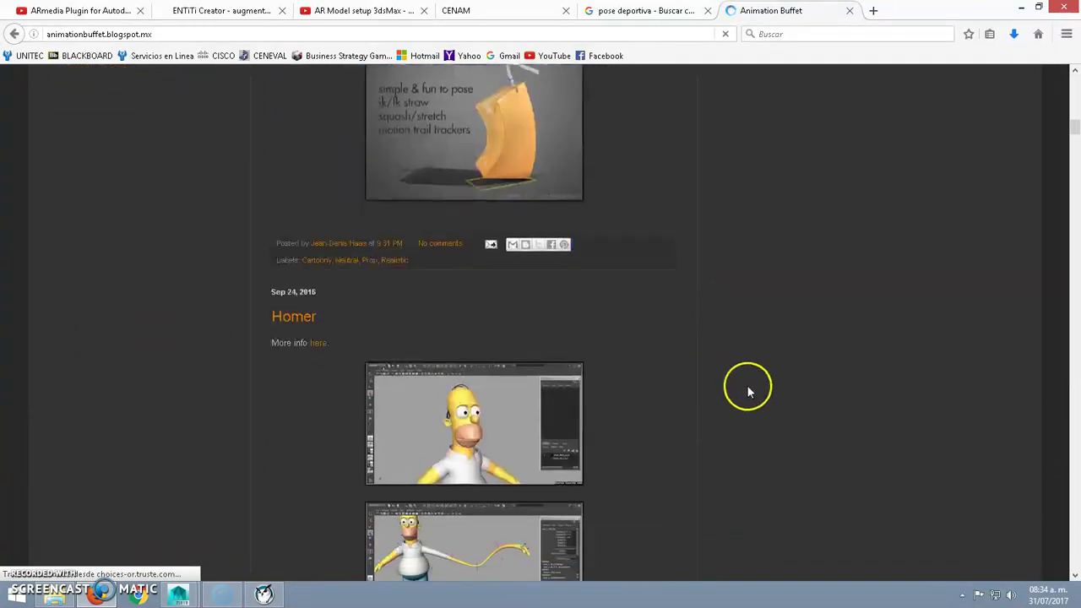
{"action": "scroll", "coordinate": [745, 386], "scroll_direction": "down", "scroll_amount": 3}
{"action": "scroll", "coordinate": [739, 382], "scroll_direction": "up", "scroll_amount": 2}
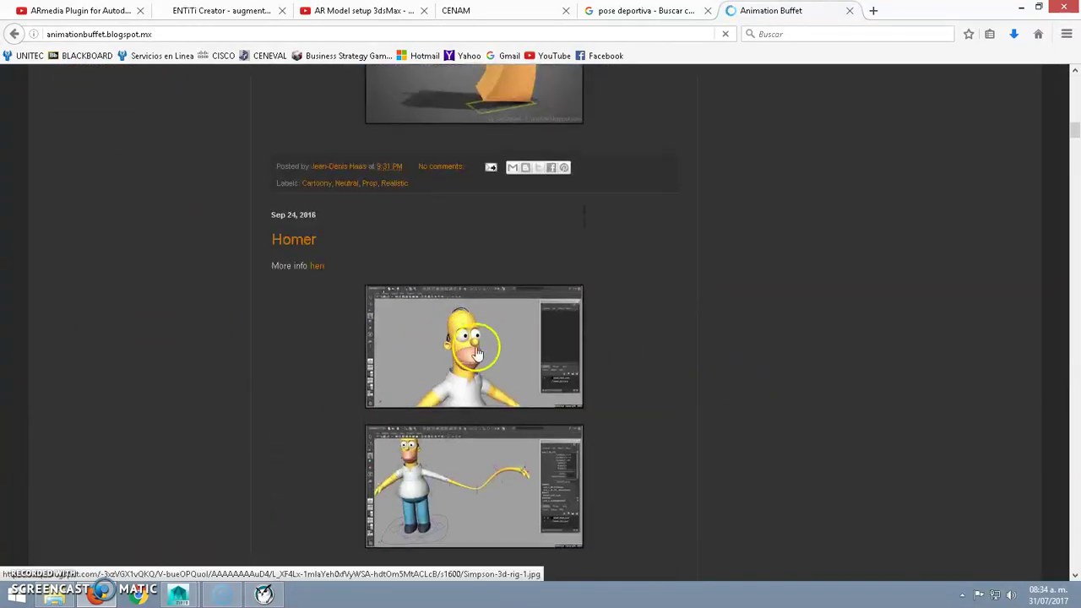
{"action": "scroll", "coordinate": [697, 369], "scroll_direction": "down", "scroll_amount": 2}
{"action": "scroll", "coordinate": [696, 368], "scroll_direction": "down", "scroll_amount": 3}
{"action": "scroll", "coordinate": [696, 367], "scroll_direction": "down", "scroll_amount": 5}
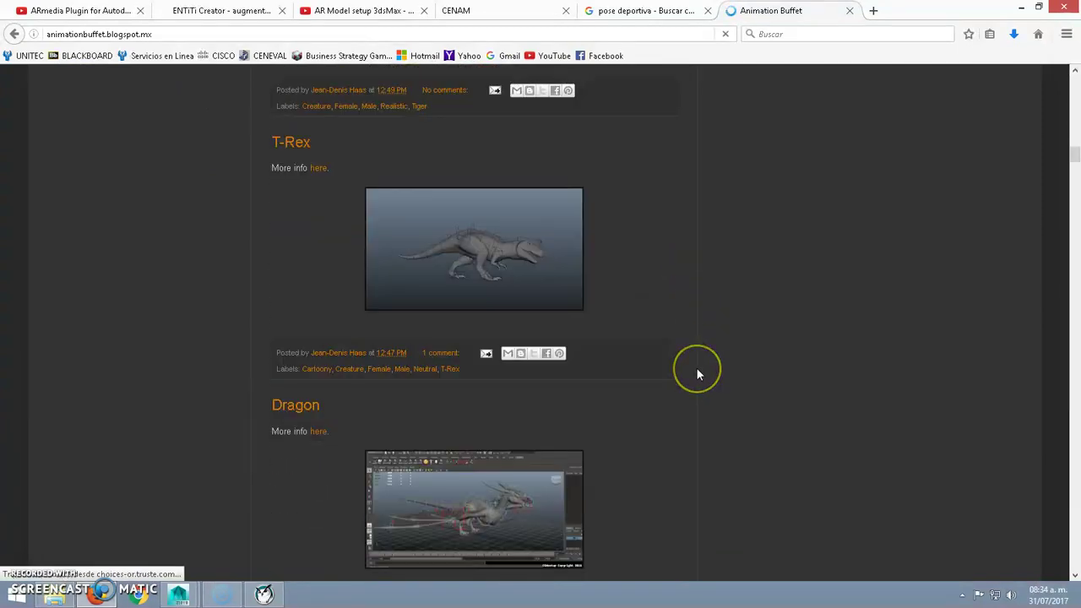
{"action": "scroll", "coordinate": [697, 369], "scroll_direction": "down", "scroll_amount": 5}
{"action": "scroll", "coordinate": [697, 369], "scroll_direction": "down", "scroll_amount": 1}
{"action": "scroll", "coordinate": [697, 369], "scroll_direction": "down", "scroll_amount": 3}
{"action": "scroll", "coordinate": [697, 369], "scroll_direction": "down", "scroll_amount": 3}
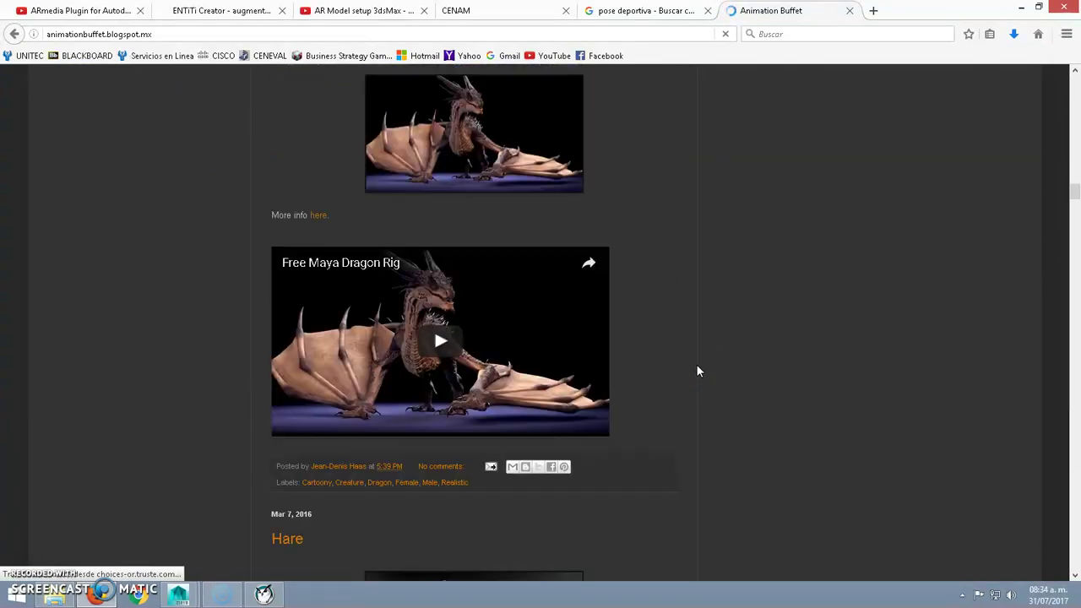
{"action": "scroll", "coordinate": [697, 369], "scroll_direction": "down", "scroll_amount": 5}
{"action": "scroll", "coordinate": [697, 369], "scroll_direction": "down", "scroll_amount": 6}
{"action": "scroll", "coordinate": [697, 372], "scroll_direction": "down", "scroll_amount": 6}
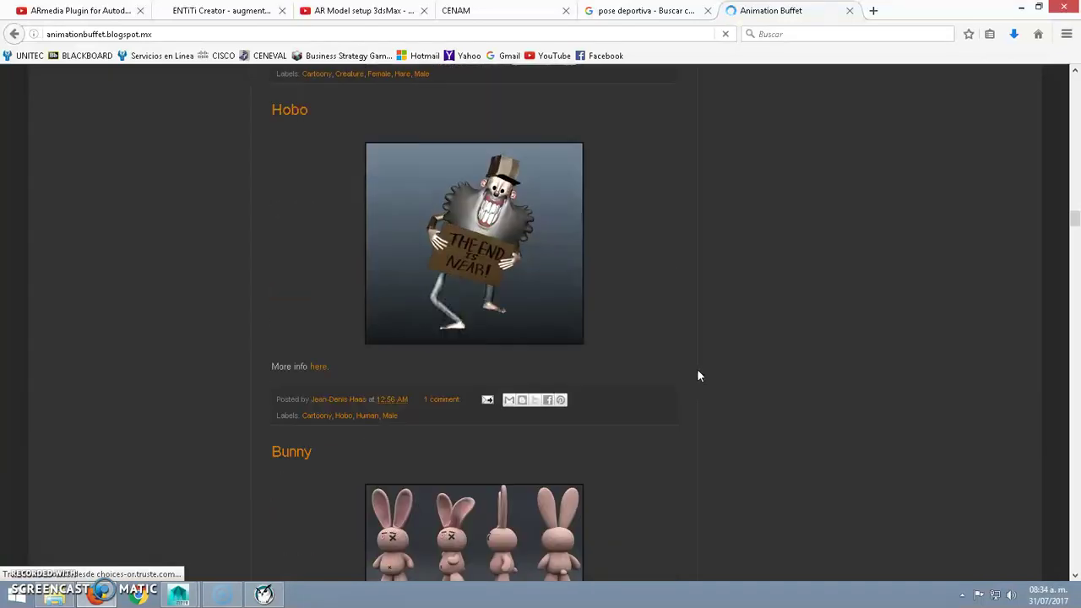
{"action": "scroll", "coordinate": [697, 368], "scroll_direction": "down", "scroll_amount": 10}
{"action": "scroll", "coordinate": [696, 366], "scroll_direction": "down", "scroll_amount": 1}
{"action": "scroll", "coordinate": [696, 366], "scroll_direction": "down", "scroll_amount": 5}
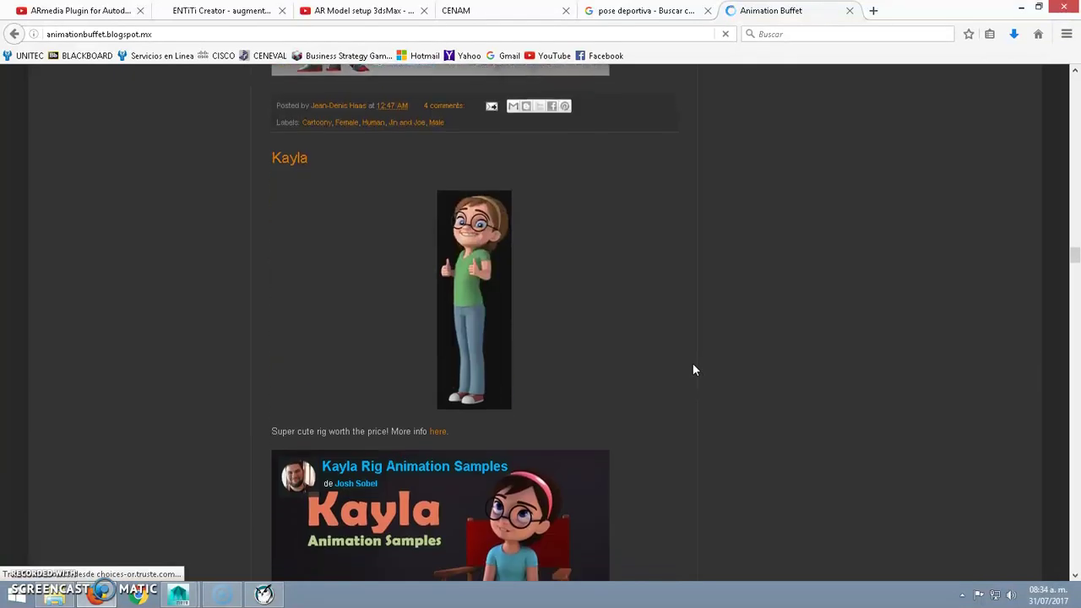
{"action": "scroll", "coordinate": [694, 369], "scroll_direction": "down", "scroll_amount": 6}
{"action": "scroll", "coordinate": [693, 369], "scroll_direction": "down", "scroll_amount": 5}
{"action": "scroll", "coordinate": [693, 368], "scroll_direction": "down", "scroll_amount": 5}
{"action": "scroll", "coordinate": [694, 368], "scroll_direction": "down", "scroll_amount": 3}
{"action": "scroll", "coordinate": [694, 369], "scroll_direction": "down", "scroll_amount": 5}
{"action": "scroll", "coordinate": [692, 357], "scroll_direction": "down", "scroll_amount": 5}
{"action": "scroll", "coordinate": [696, 358], "scroll_direction": "down", "scroll_amount": 3}
{"action": "scroll", "coordinate": [696, 355], "scroll_direction": "down", "scroll_amount": 5}
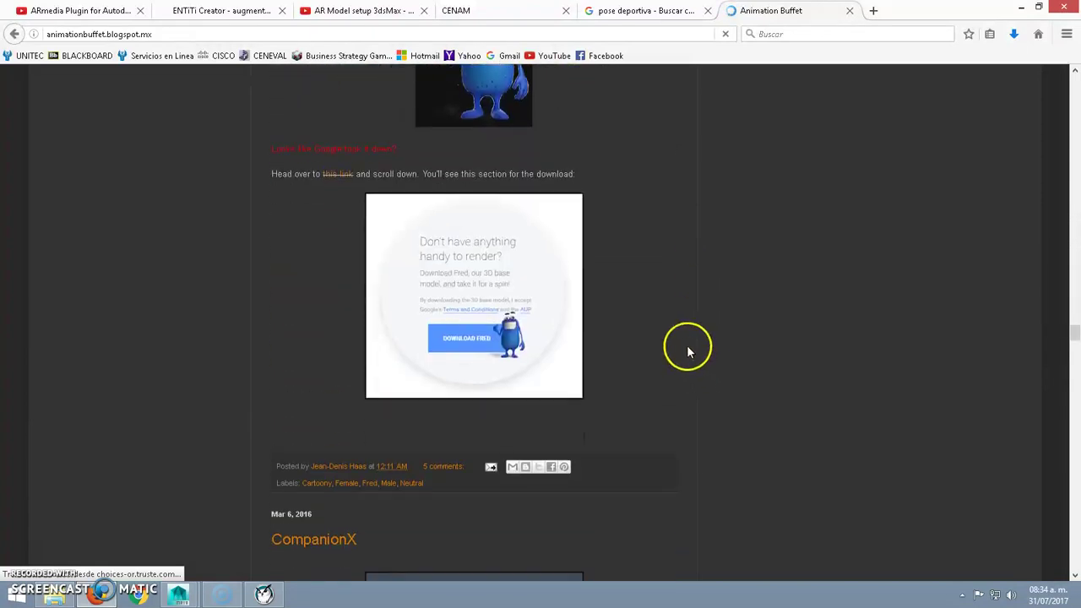
{"action": "scroll", "coordinate": [690, 359], "scroll_direction": "down", "scroll_amount": 5}
{"action": "scroll", "coordinate": [511, 232], "scroll_direction": "down", "scroll_amount": 2}
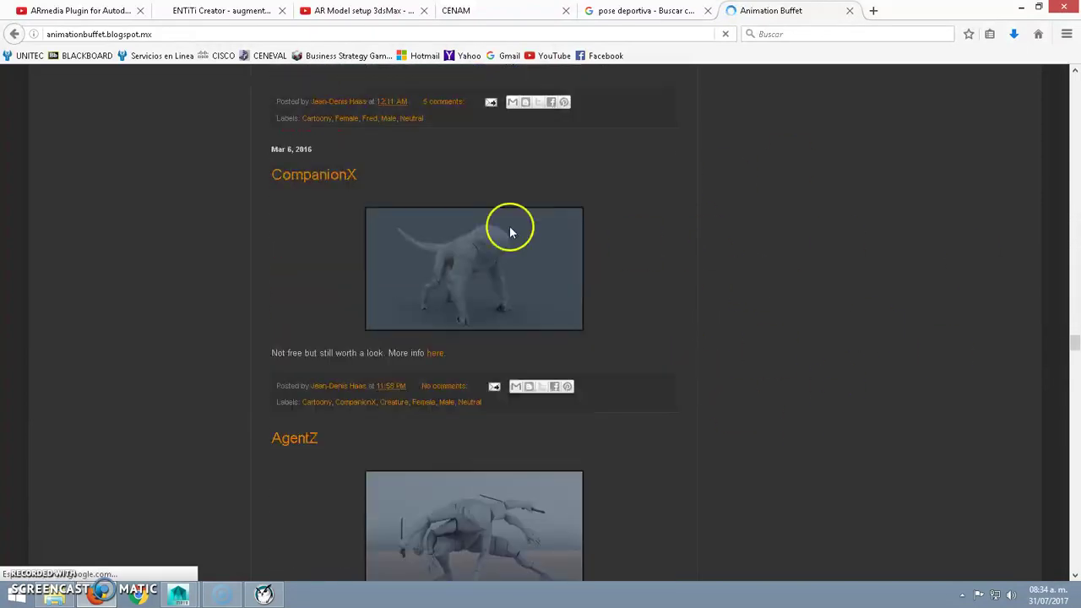
- Return to Maya and swap the Attribute Editor for the Channel Box/Layer Editor
{"action": "left_click", "coordinate": [1021, 6]}
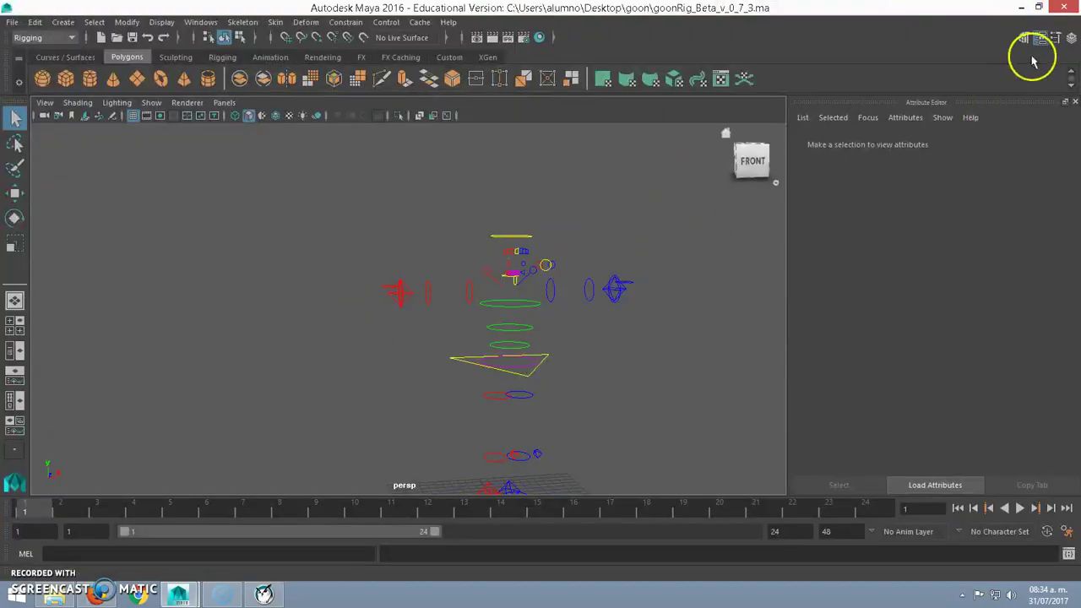
{"action": "left_click", "coordinate": [1056, 38]}
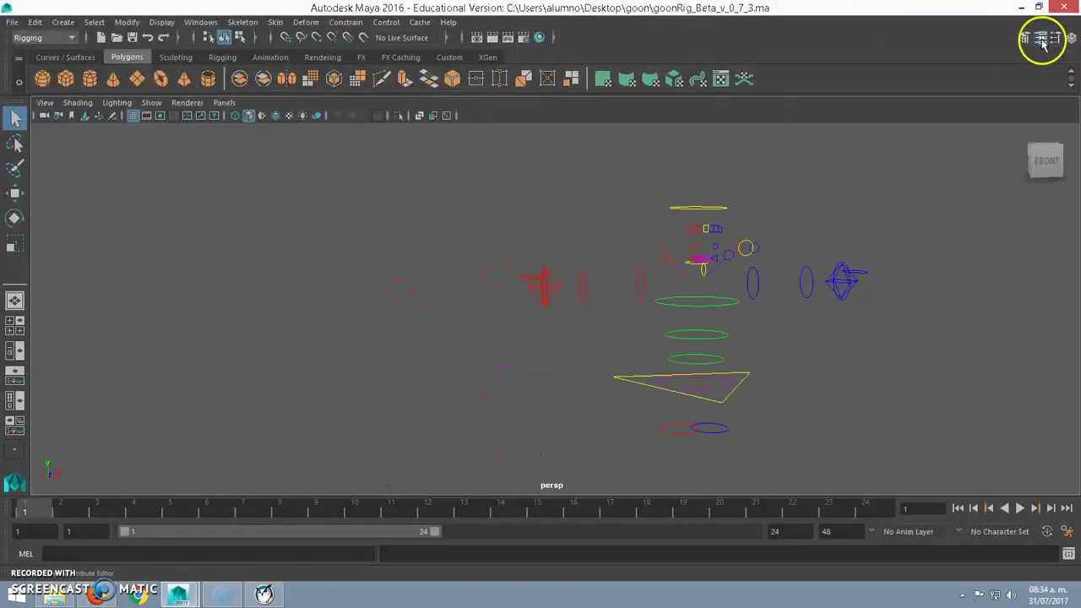
{"action": "left_click", "coordinate": [1071, 38]}
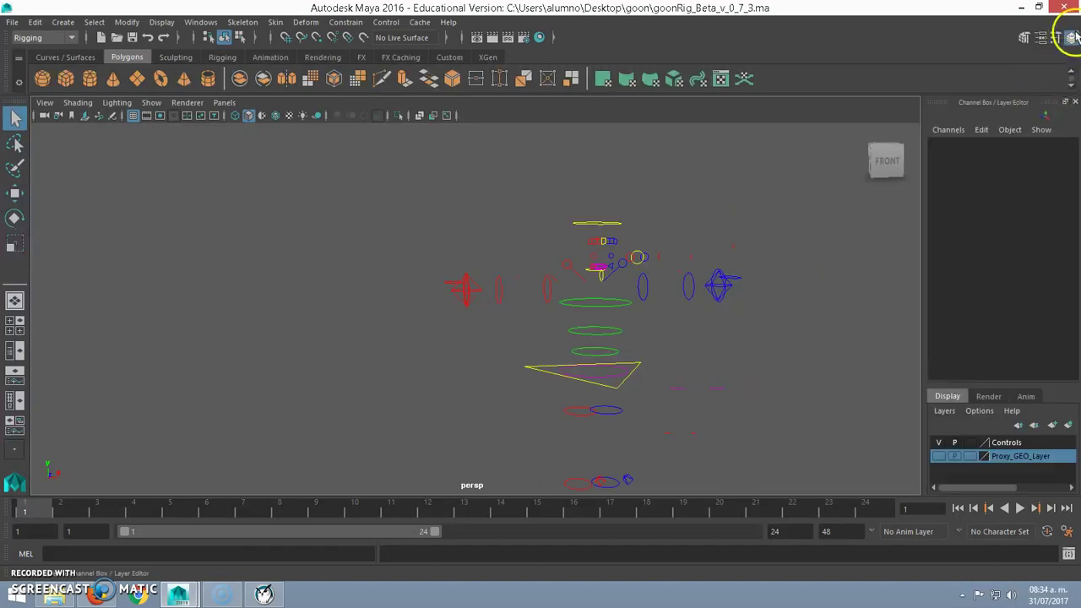
- Make Proxy_GEO_Layer visible and set its display type to Reference (R)
{"action": "left_click", "coordinate": [939, 456]}
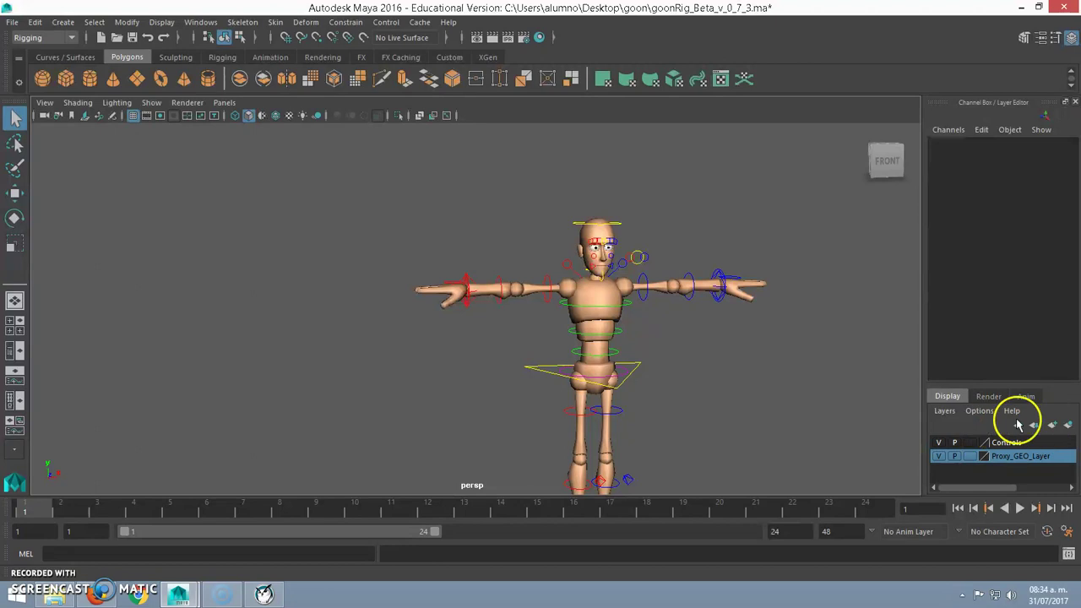
{"action": "left_click_drag", "start_coordinate": [1016, 380], "coordinate": [1001, 274]}
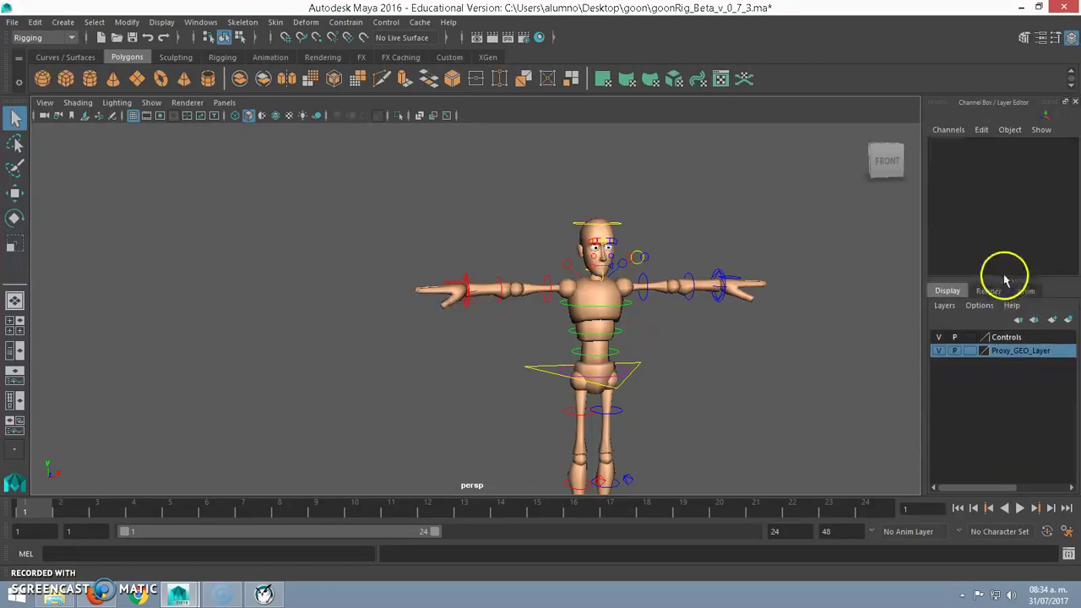
{"action": "left_click", "coordinate": [940, 350]}
{"action": "left_click", "coordinate": [939, 351]}
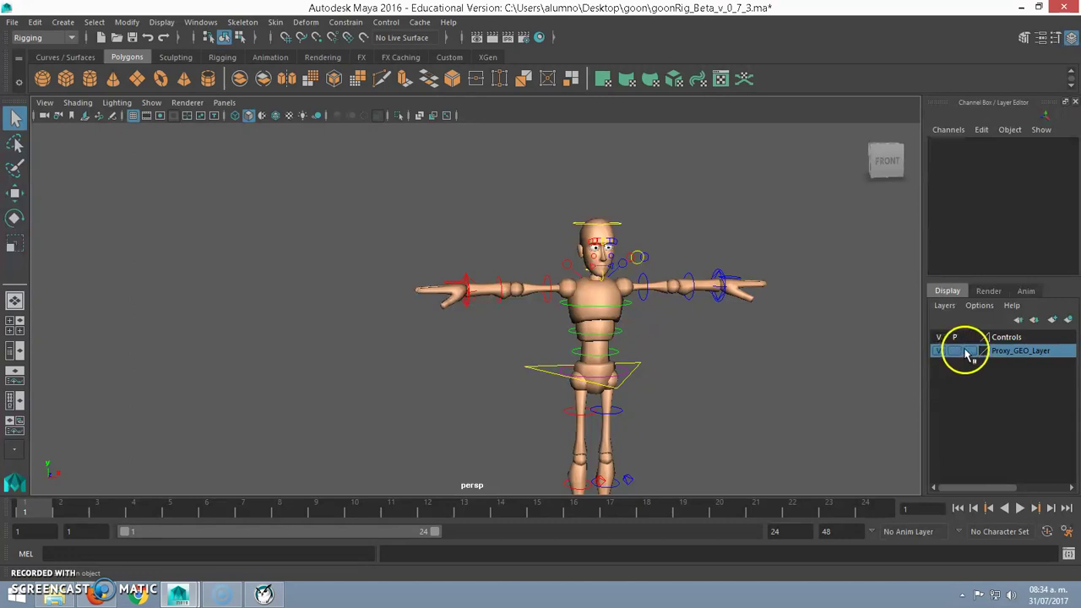
{"action": "left_click", "coordinate": [970, 351]}
{"action": "left_click", "coordinate": [971, 351]}
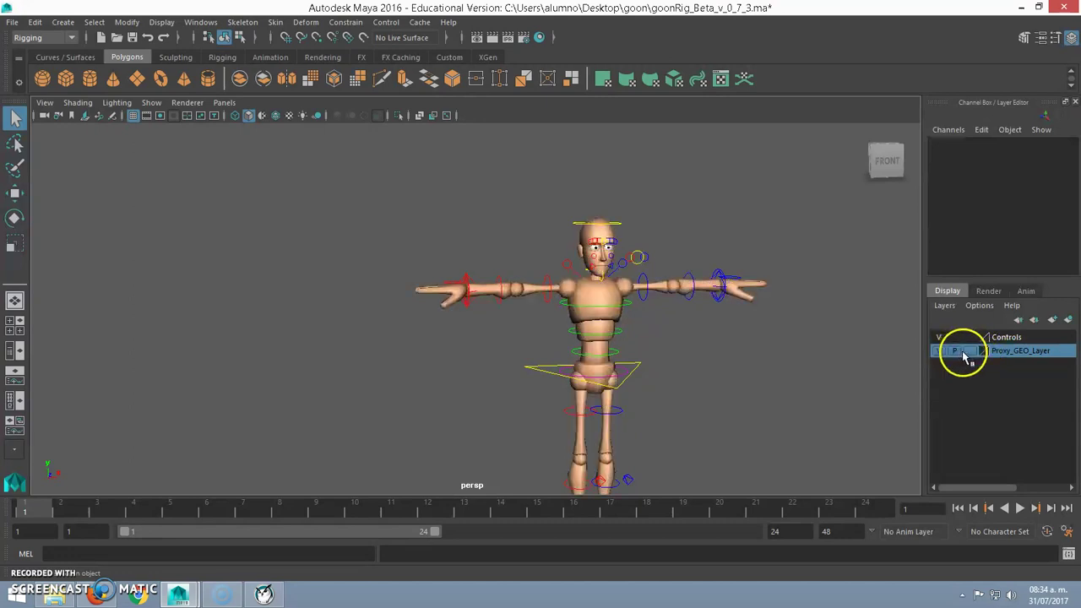
{"action": "left_click", "coordinate": [970, 351]}
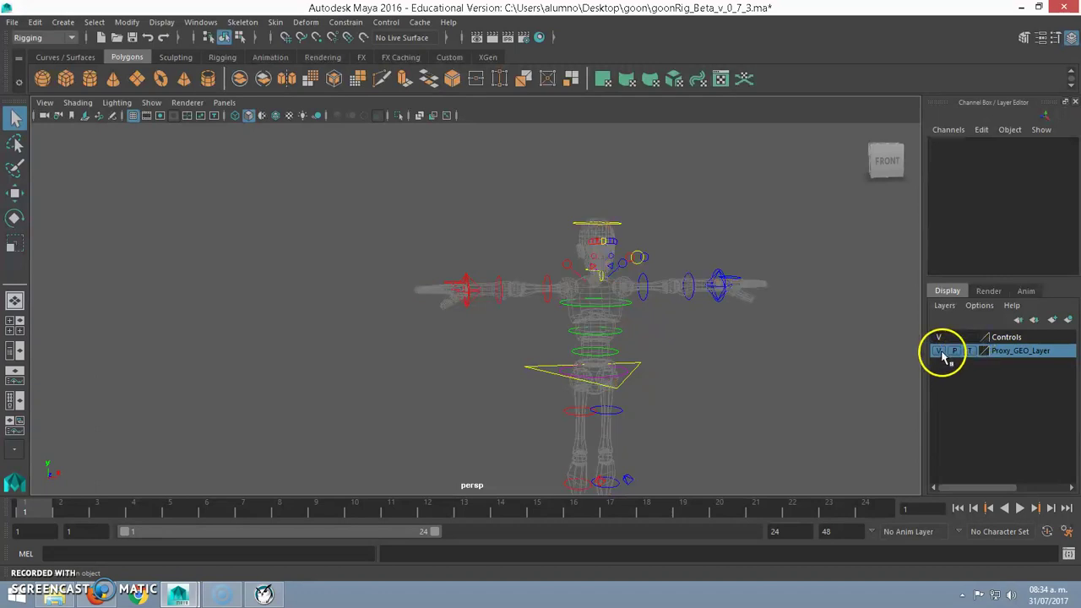
{"action": "left_click", "coordinate": [957, 339]}
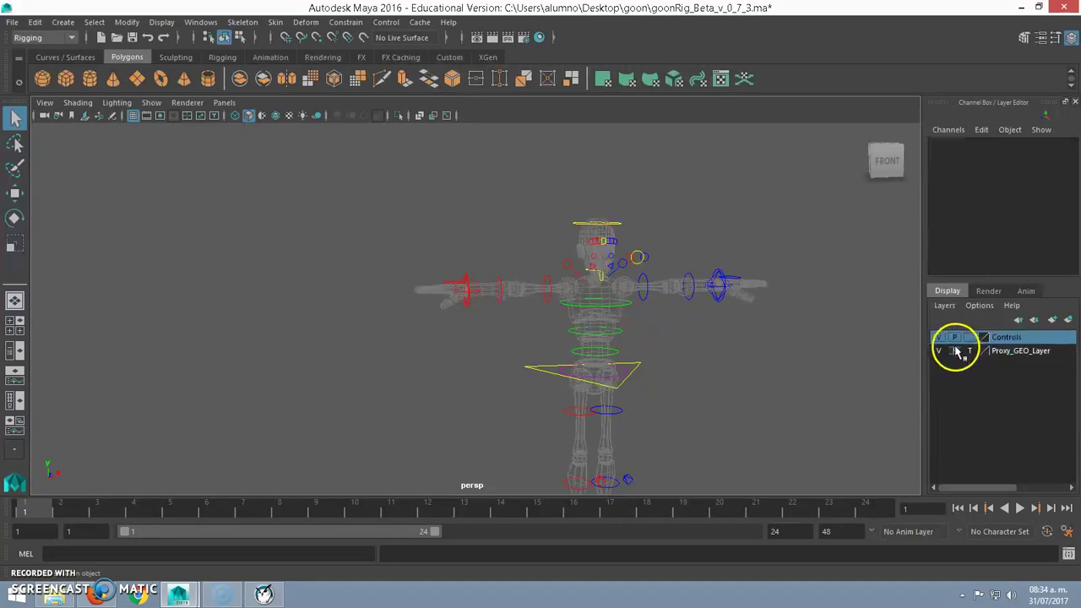
{"action": "left_click", "coordinate": [970, 351]}
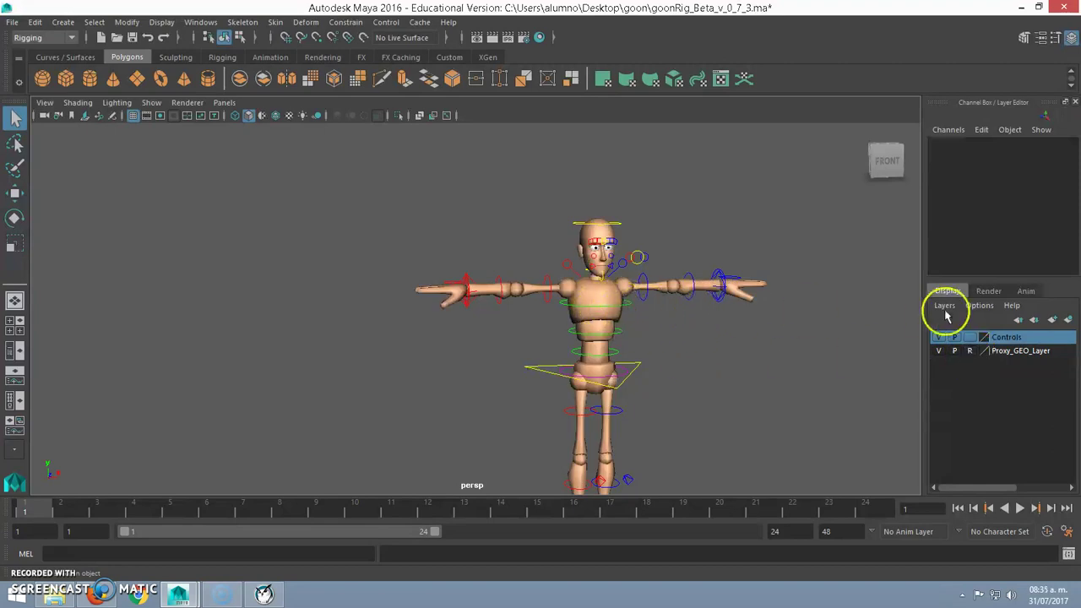
{"action": "left_click", "coordinate": [1005, 356]}
- Rename the Proxy_GEO_Layer display layer to 'Poligonos', fixing the invalid-name warning
{"action": "double_click", "coordinate": [1005, 357]}
{"action": "type", "text": "Poligonos"}
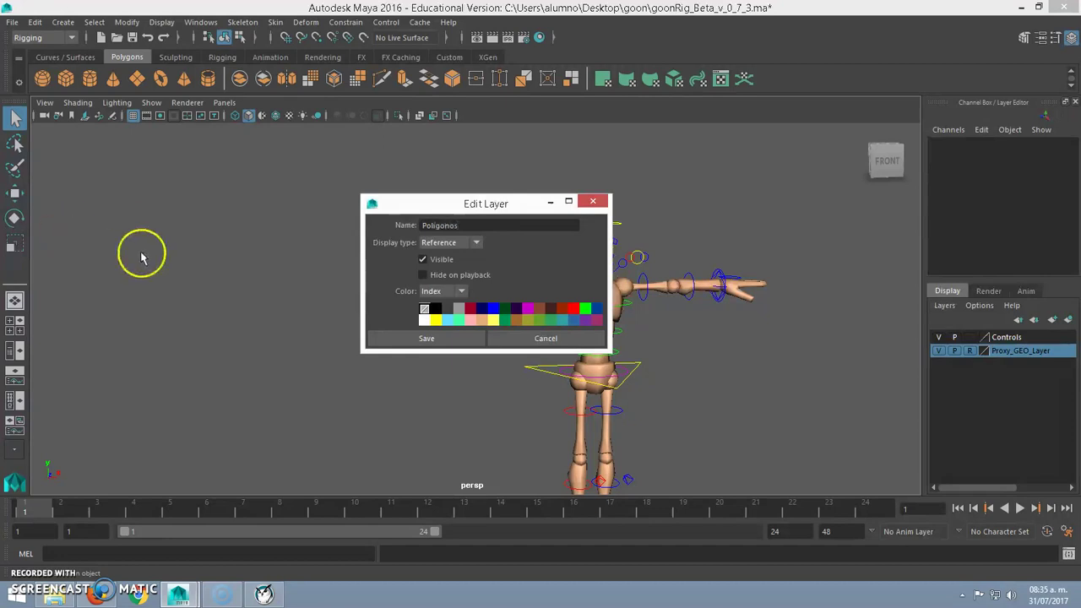
{"action": "left_click", "coordinate": [426, 339]}
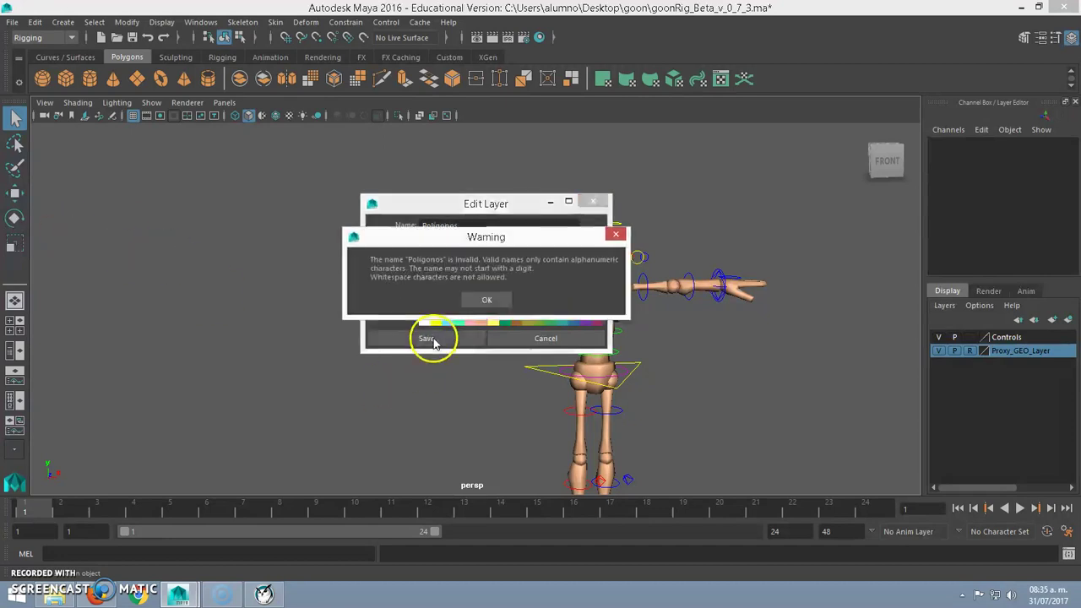
{"action": "left_click", "coordinate": [488, 298]}
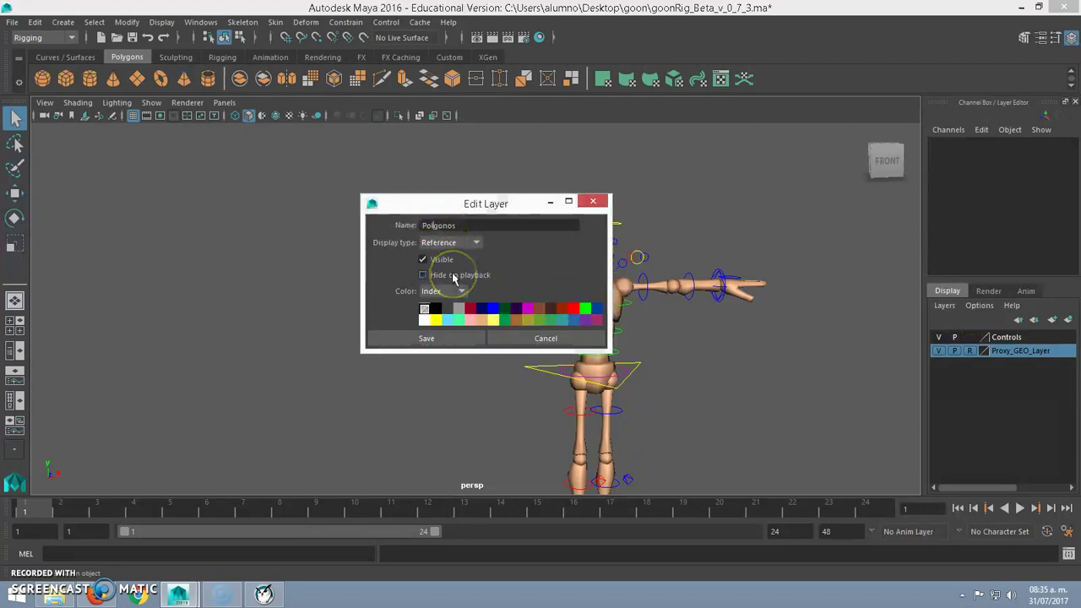
{"action": "left_click", "coordinate": [469, 337]}
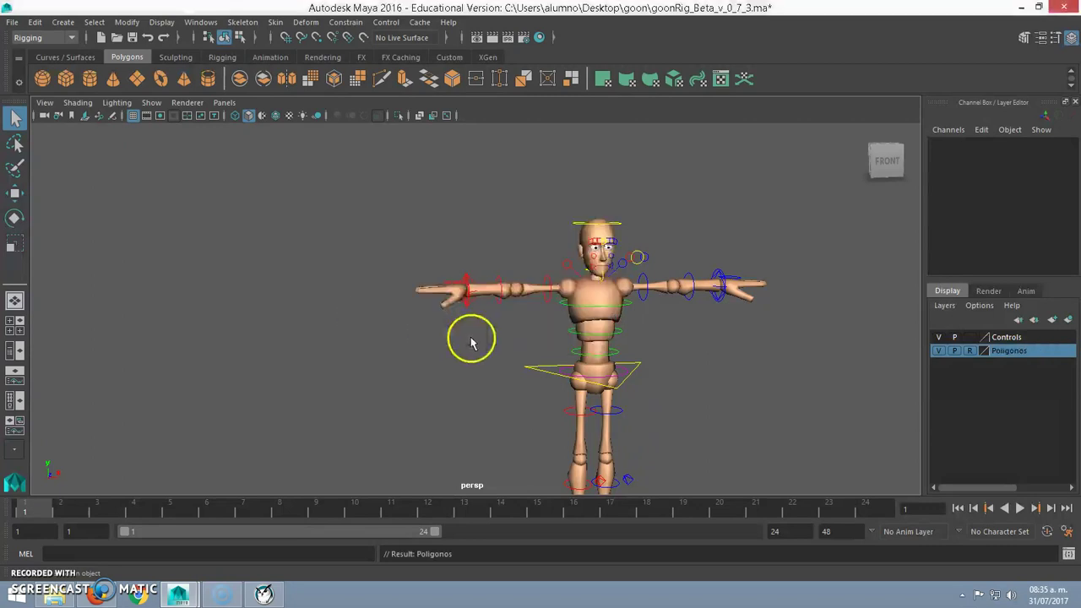
- Test the Poligonos layer display modes, leaving it on Reference, and select the left upper-arm FK control
{"action": "left_click", "coordinate": [939, 351]}
{"action": "left_click", "coordinate": [939, 351]}
{"action": "left_click", "coordinate": [969, 350]}
{"action": "left_click", "coordinate": [686, 291]}
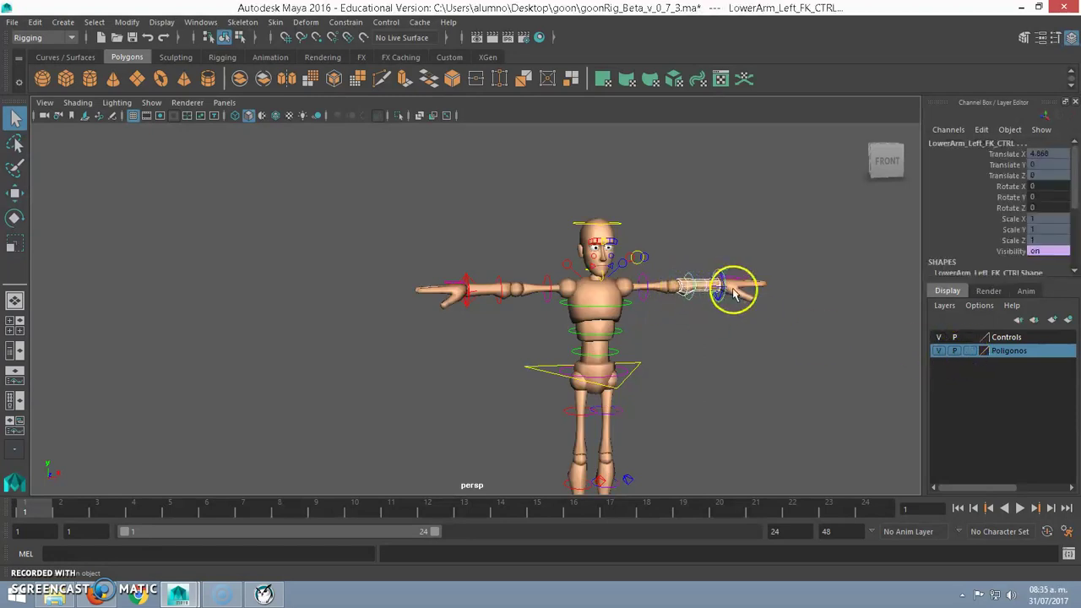
{"action": "left_click", "coordinate": [694, 285]}
{"action": "left_click", "coordinate": [671, 286]}
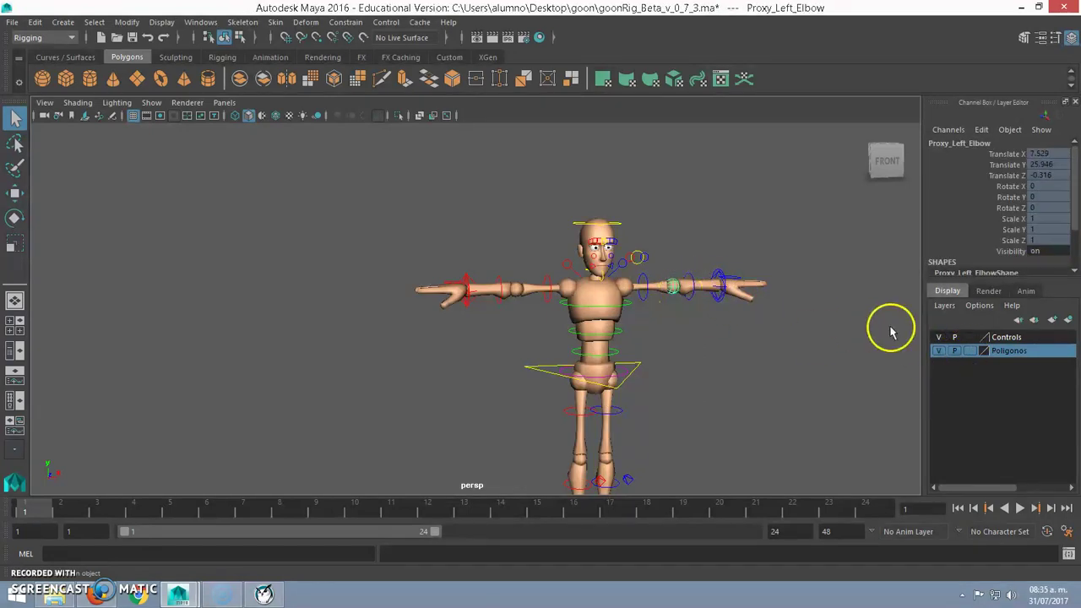
{"action": "left_click", "coordinate": [972, 351]}
{"action": "left_click", "coordinate": [973, 351]}
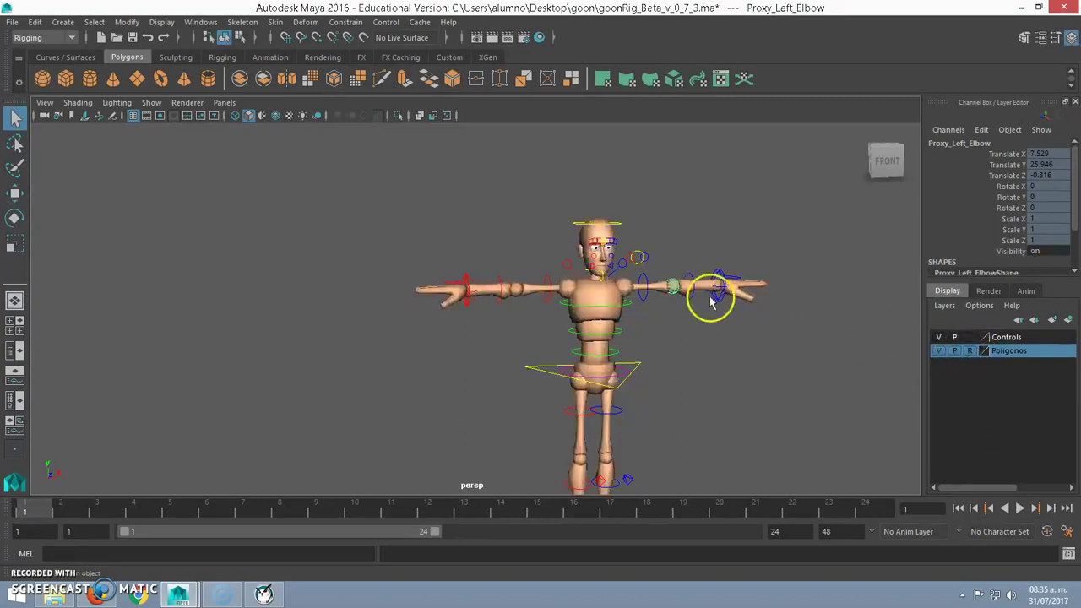
{"action": "left_click", "coordinate": [676, 284]}
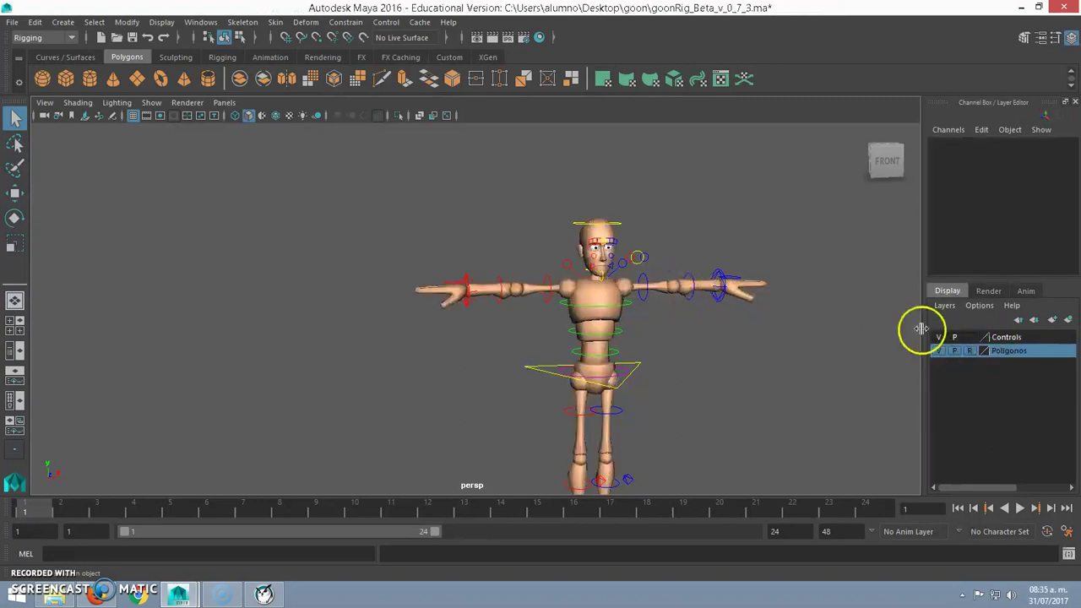
{"action": "left_click", "coordinate": [646, 285]}
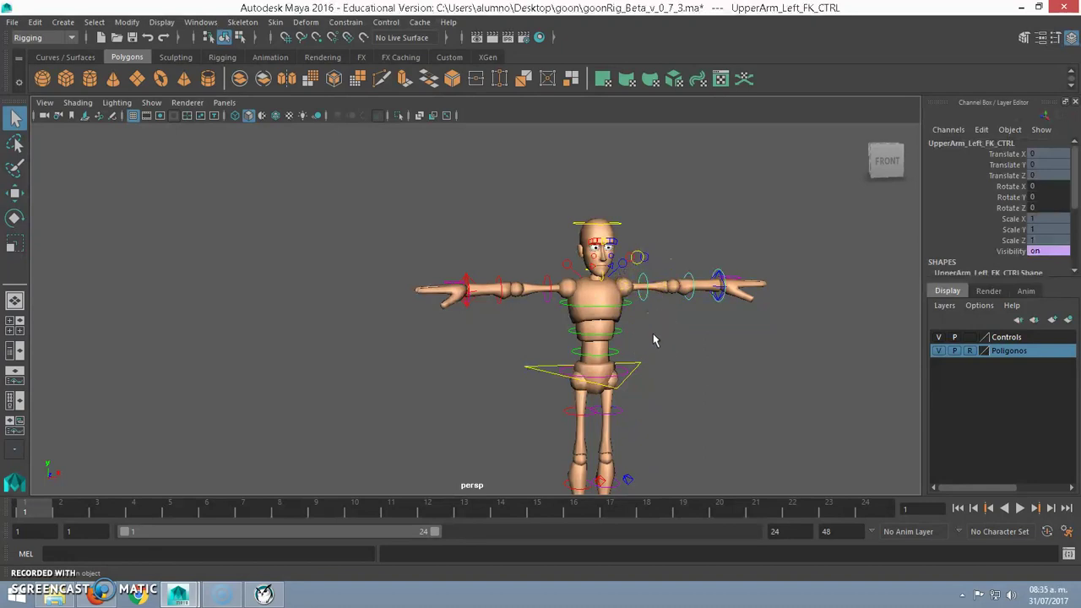
- Move Root_CTRL along X to Translate X -4.348, shifting the whole rig sideways
{"action": "scroll", "coordinate": [653, 340], "scroll_direction": "down", "scroll_amount": 3}
{"action": "mouse_move", "coordinate": [645, 341]}
{"action": "middle_mouse_down", "text": "alt"}
{"action": "mouse_move", "coordinate": [607, 271]}
{"action": "mouse_move", "coordinate": [641, 287]}
{"action": "mouse_move", "coordinate": [742, 290]}
{"action": "mouse_move", "coordinate": [605, 299]}
{"action": "mouse_move", "coordinate": [586, 282]}
{"action": "mouse_move", "coordinate": [626, 280]}
{"action": "mouse_move", "coordinate": [605, 286]}
{"action": "middle_mouse_up", "text": "alt"}
{"action": "mouse_move", "coordinate": [605, 285]}
{"action": "right_mouse_down", "text": "alt"}
{"action": "mouse_move", "coordinate": [698, 299]}
{"action": "mouse_move", "coordinate": [803, 357]}
{"action": "mouse_move", "coordinate": [688, 313]}
{"action": "mouse_move", "coordinate": [808, 388]}
{"action": "mouse_move", "coordinate": [637, 309]}
{"action": "right_mouse_up", "text": "alt"}
{"action": "mouse_move", "coordinate": [623, 289]}
{"action": "left_mouse_down", "text": "alt"}
{"action": "mouse_move", "coordinate": [644, 297]}
{"action": "mouse_move", "coordinate": [526, 306]}
{"action": "mouse_move", "coordinate": [563, 321]}
{"action": "mouse_move", "coordinate": [263, 287]}
{"action": "mouse_move", "coordinate": [376, 311]}
{"action": "mouse_move", "coordinate": [579, 285]}
{"action": "mouse_move", "coordinate": [634, 306]}
{"action": "mouse_move", "coordinate": [614, 303]}
{"action": "left_mouse_up", "text": "alt"}
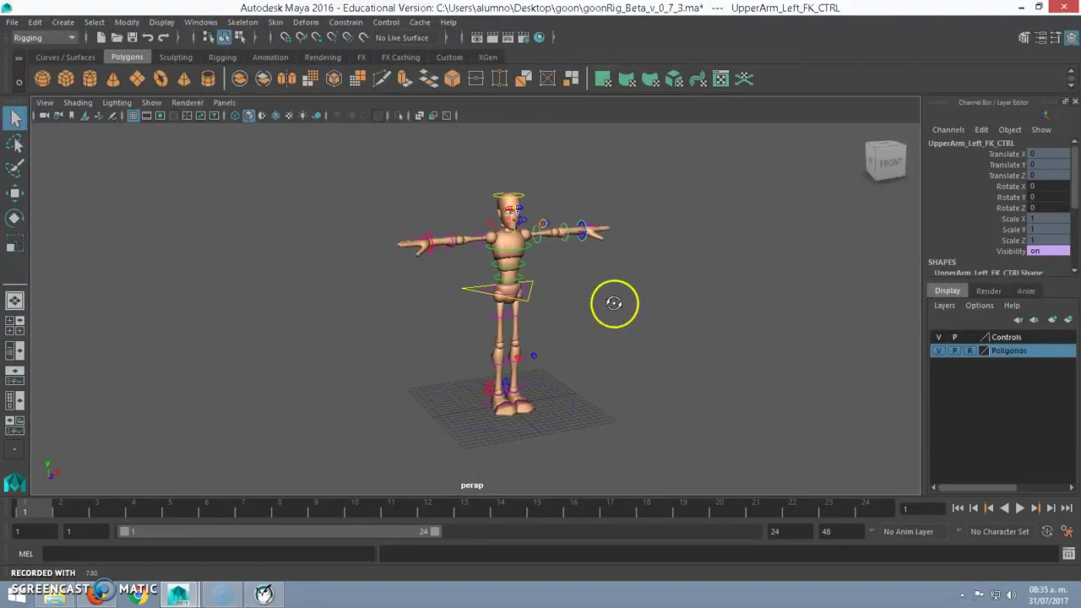
{"action": "left_click_drag", "start_coordinate": [569, 408], "coordinate": [587, 442]}
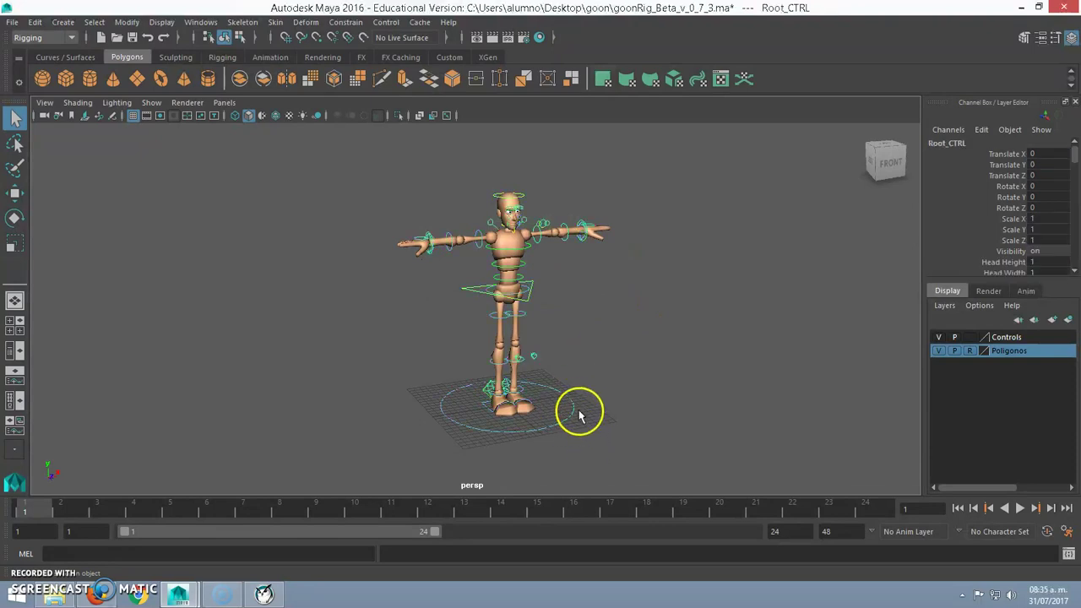
{"action": "key", "text": "w"}
{"action": "mouse_move", "coordinate": [550, 397]}
{"action": "left_mouse_down"}
{"action": "mouse_move", "coordinate": [671, 374]}
{"action": "mouse_move", "coordinate": [543, 381]}
{"action": "mouse_move", "coordinate": [555, 386]}
{"action": "mouse_move", "coordinate": [501, 433]}
{"action": "mouse_move", "coordinate": [527, 398]}
{"action": "left_mouse_up"}
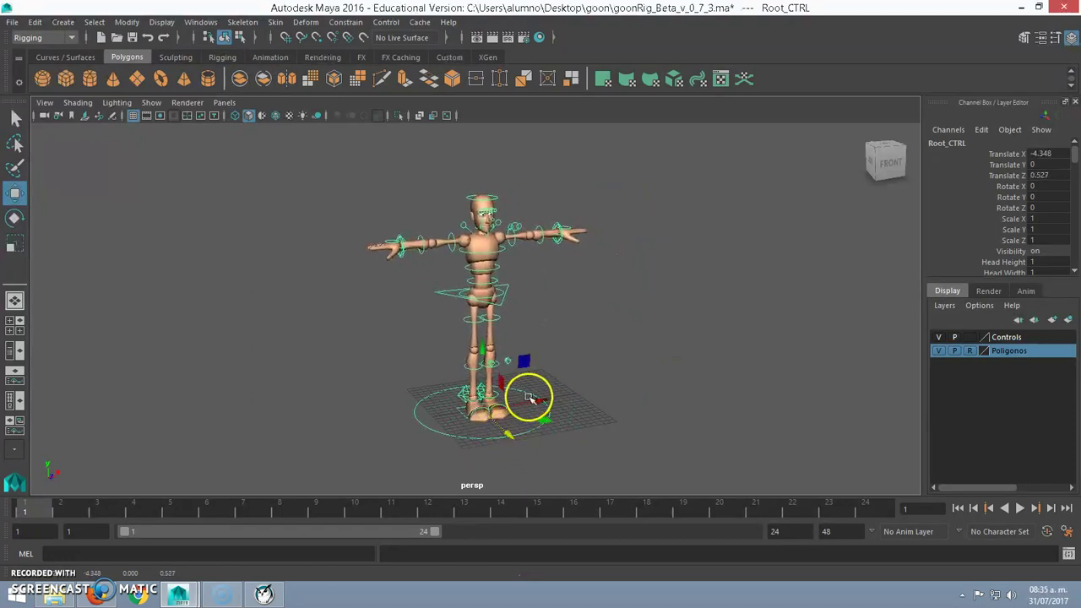
- Undo the root offset and move the foot IK controls apart
{"action": "key", "text": "ctrl+z"}
{"action": "key", "text": "ctrl+z"}
{"action": "left_click", "coordinate": [647, 379]}
{"action": "left_click", "coordinate": [572, 398]}
{"action": "left_click", "coordinate": [540, 406]}
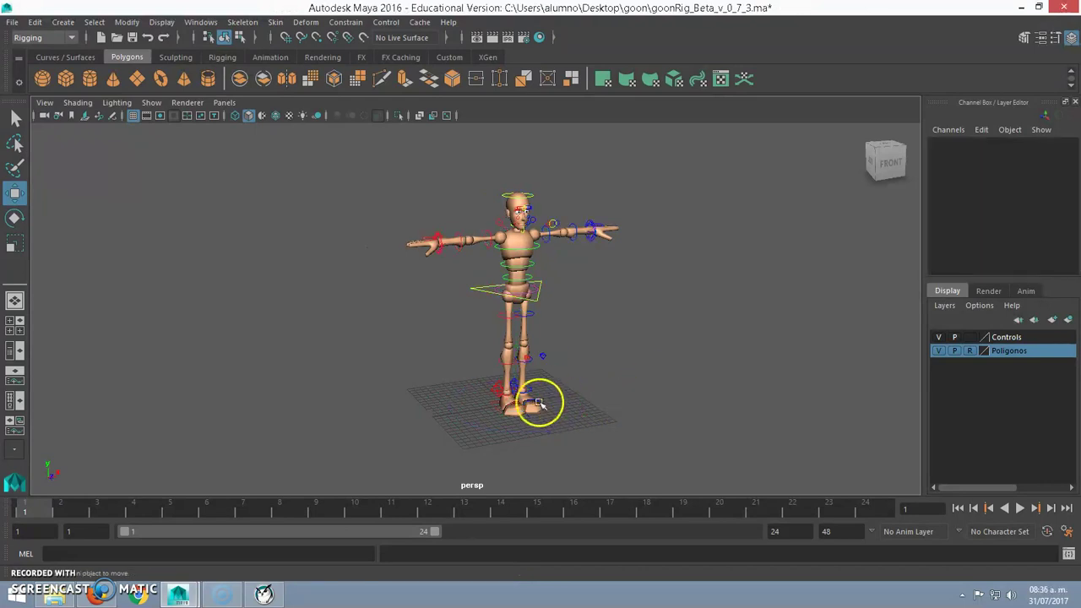
{"action": "left_click", "coordinate": [491, 386]}
{"action": "left_click", "coordinate": [519, 371]}
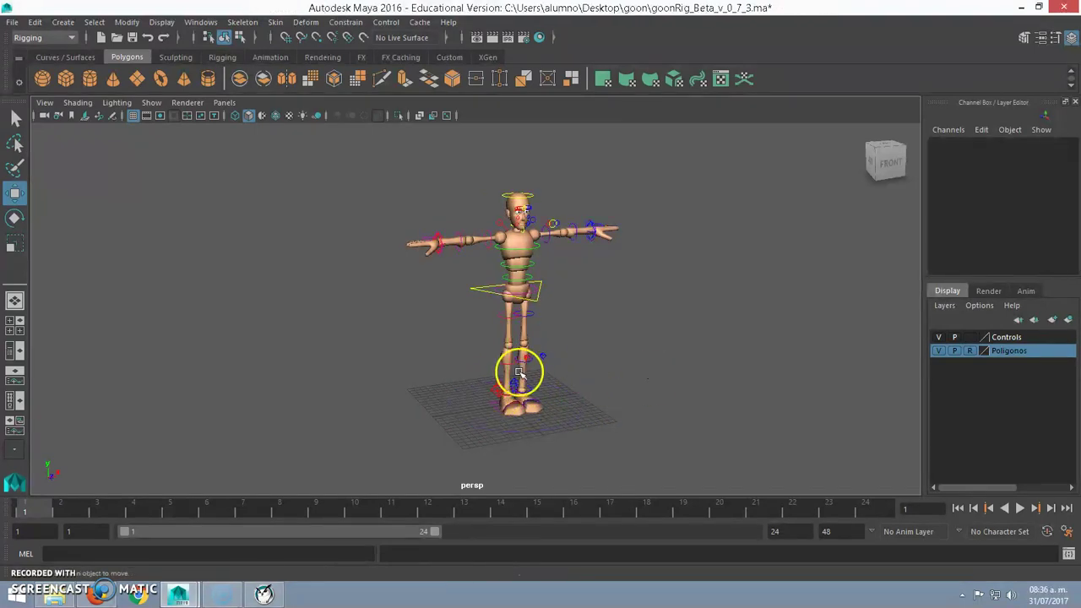
{"action": "left_click", "coordinate": [491, 389]}
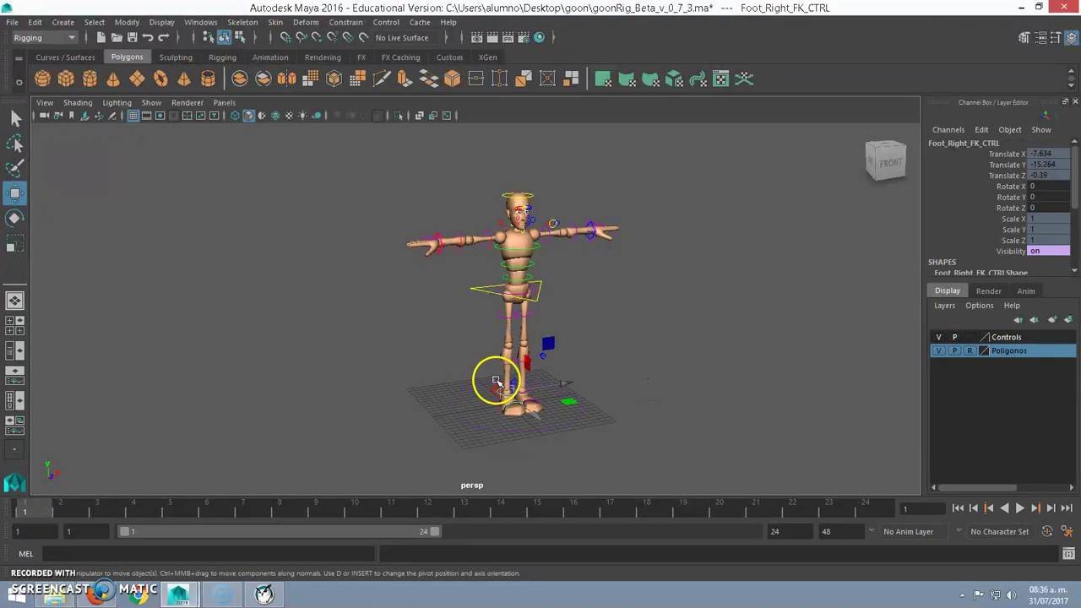
{"action": "left_click", "coordinate": [497, 382]}
{"action": "left_click", "coordinate": [552, 386]}
{"action": "mouse_move", "coordinate": [553, 386]}
{"action": "left_mouse_down"}
{"action": "mouse_move", "coordinate": [516, 387]}
{"action": "mouse_move", "coordinate": [596, 378]}
{"action": "left_mouse_up"}
{"action": "left_click", "coordinate": [590, 363]}
{"action": "left_click", "coordinate": [515, 384]}
- Lower Center_Root_FK_CTRL to bend the knees and twist the hips slightly
{"action": "left_click", "coordinate": [621, 326]}
{"action": "mouse_move", "coordinate": [519, 254]}
{"action": "left_mouse_down"}
{"action": "mouse_move", "coordinate": [500, 230]}
{"action": "mouse_move", "coordinate": [500, 281]}
{"action": "left_mouse_up"}
{"action": "key", "text": "e"}
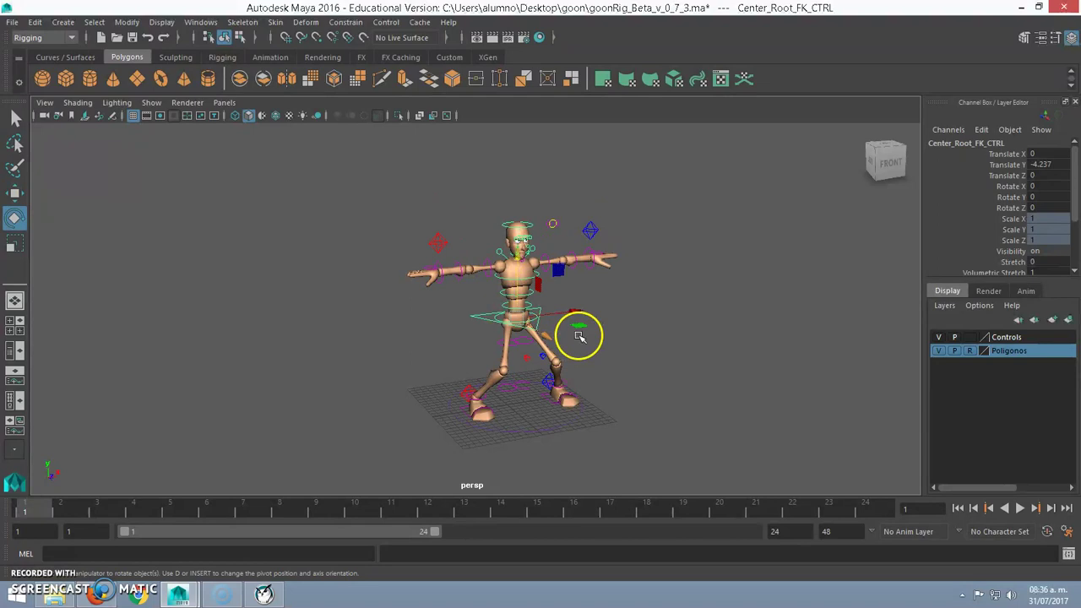
{"action": "mouse_move", "coordinate": [554, 337]}
{"action": "left_mouse_down"}
{"action": "mouse_move", "coordinate": [550, 304]}
{"action": "mouse_move", "coordinate": [532, 294]}
{"action": "left_mouse_up"}
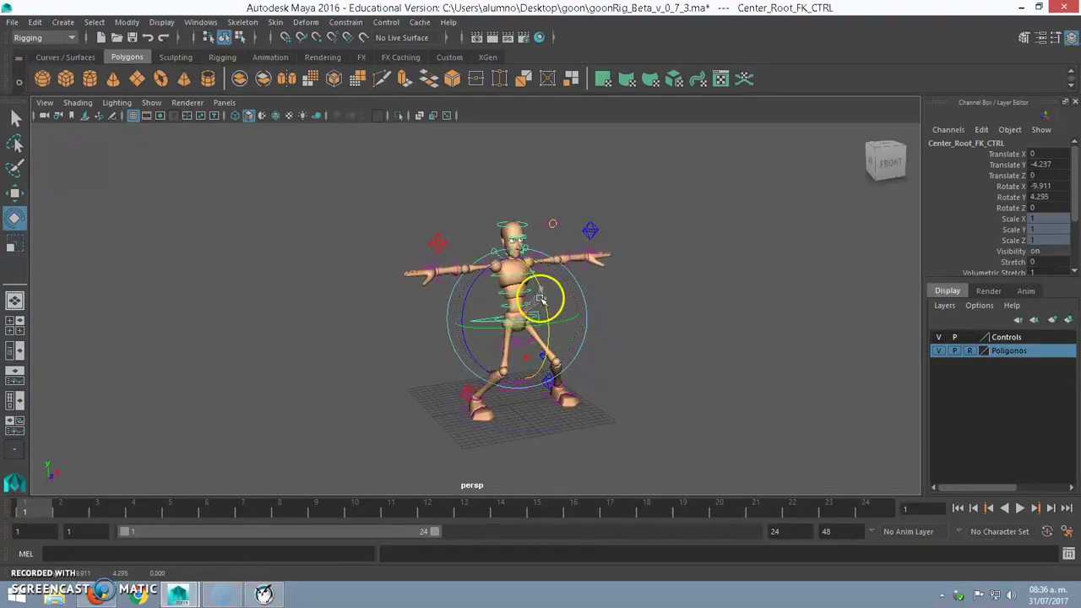
- Rotate the right upper-arm FK control down so the arm hangs
{"action": "left_click", "coordinate": [667, 289]}
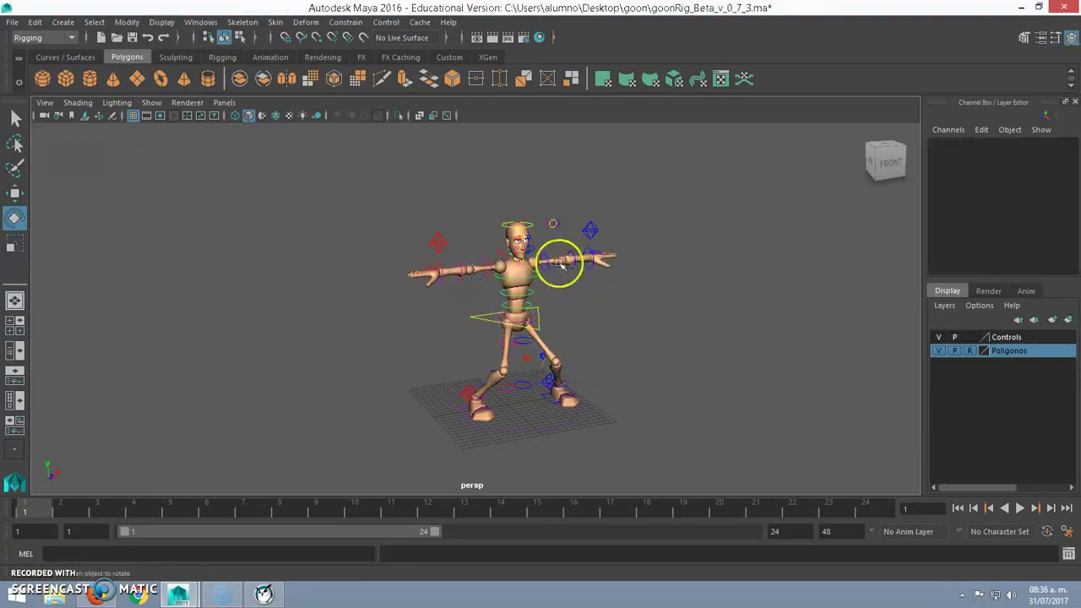
{"action": "left_click", "coordinate": [546, 260]}
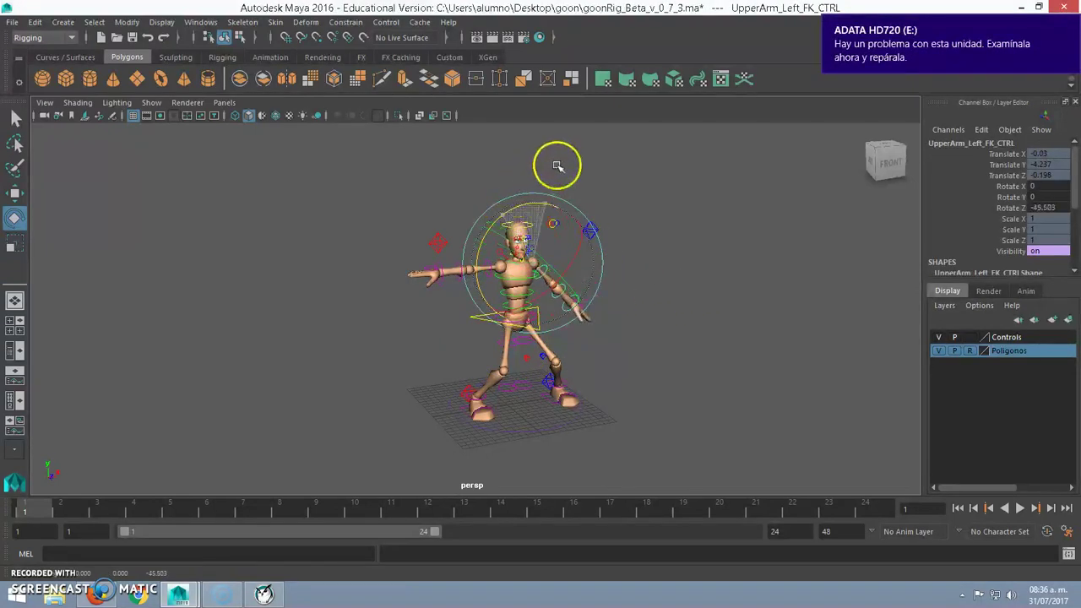
{"action": "left_click", "coordinate": [434, 198]}
{"action": "left_click", "coordinate": [492, 270]}
{"action": "mouse_move", "coordinate": [480, 217]}
{"action": "left_mouse_down"}
{"action": "mouse_move", "coordinate": [447, 244]}
{"action": "mouse_move", "coordinate": [365, 231]}
{"action": "left_mouse_up"}
{"action": "left_click", "coordinate": [365, 231]}
{"action": "left_click", "coordinate": [483, 309]}
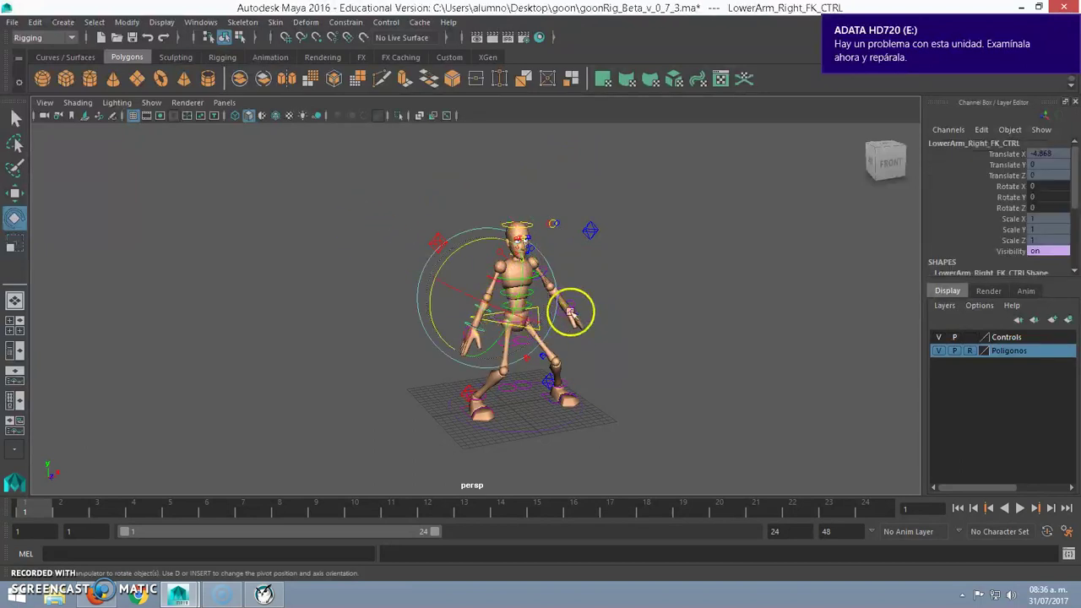
- Bend the left forearm FK control and reselect the forearm controls
{"action": "left_click", "coordinate": [563, 293]}
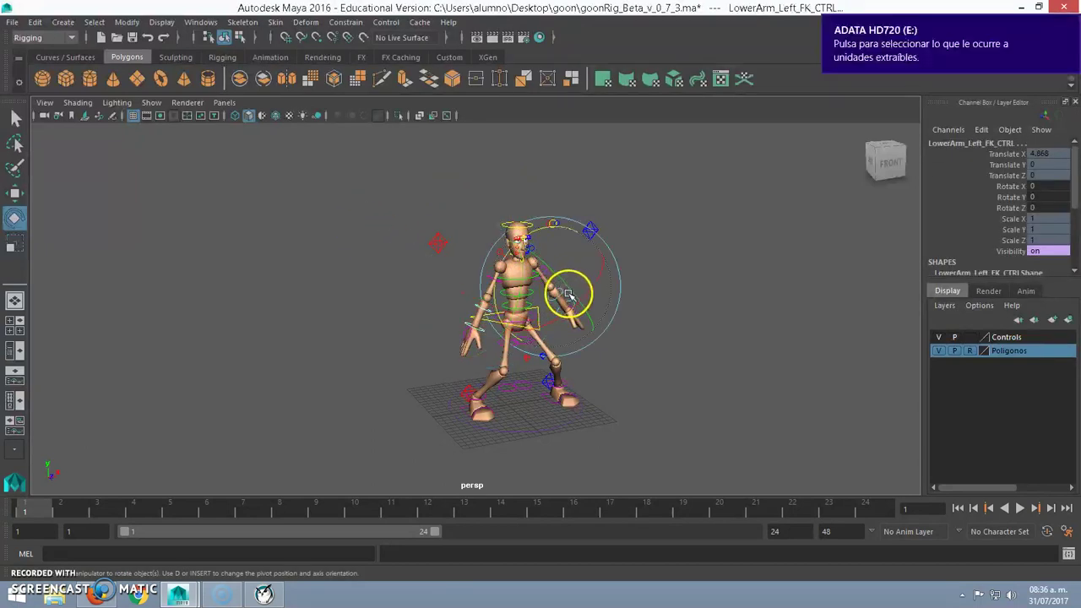
{"action": "left_click_drag", "start_coordinate": [568, 289], "coordinate": [542, 235]}
{"action": "mouse_move", "coordinate": [569, 301]}
{"action": "left_mouse_down"}
{"action": "mouse_move", "coordinate": [528, 250]}
{"action": "mouse_move", "coordinate": [560, 319]}
{"action": "mouse_move", "coordinate": [550, 304]}
{"action": "left_mouse_up"}
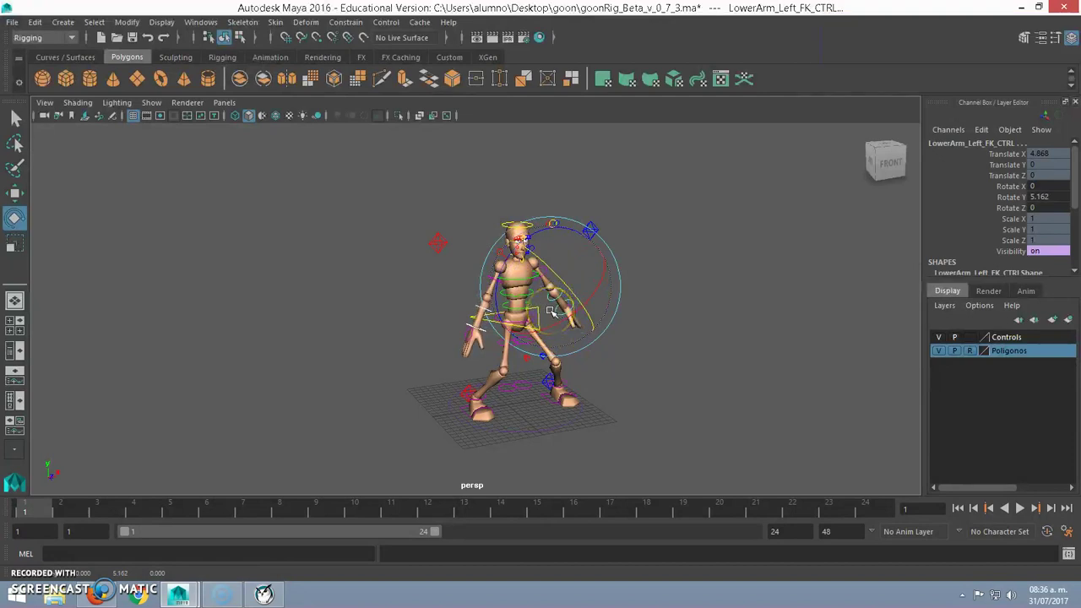
{"action": "right_click", "coordinate": [580, 300]}
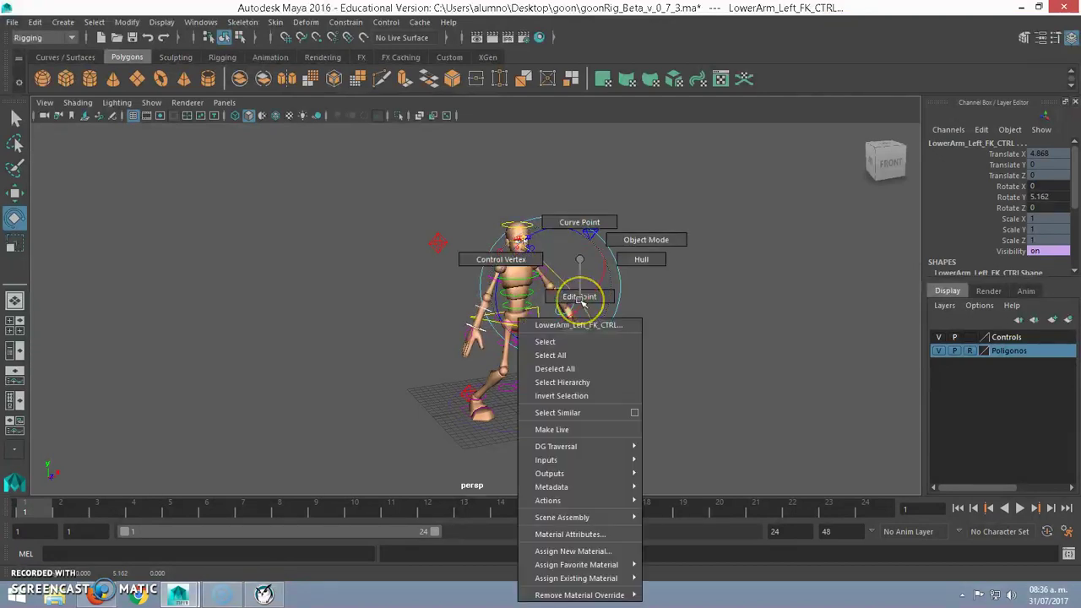
{"action": "left_click", "coordinate": [581, 300]}
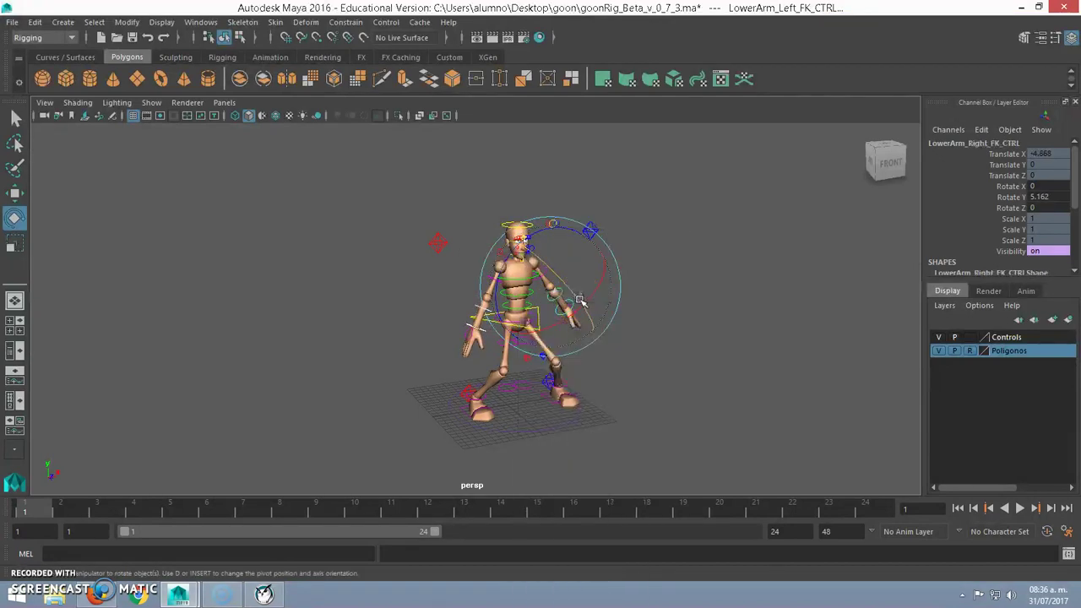
{"action": "left_click", "coordinate": [627, 313]}
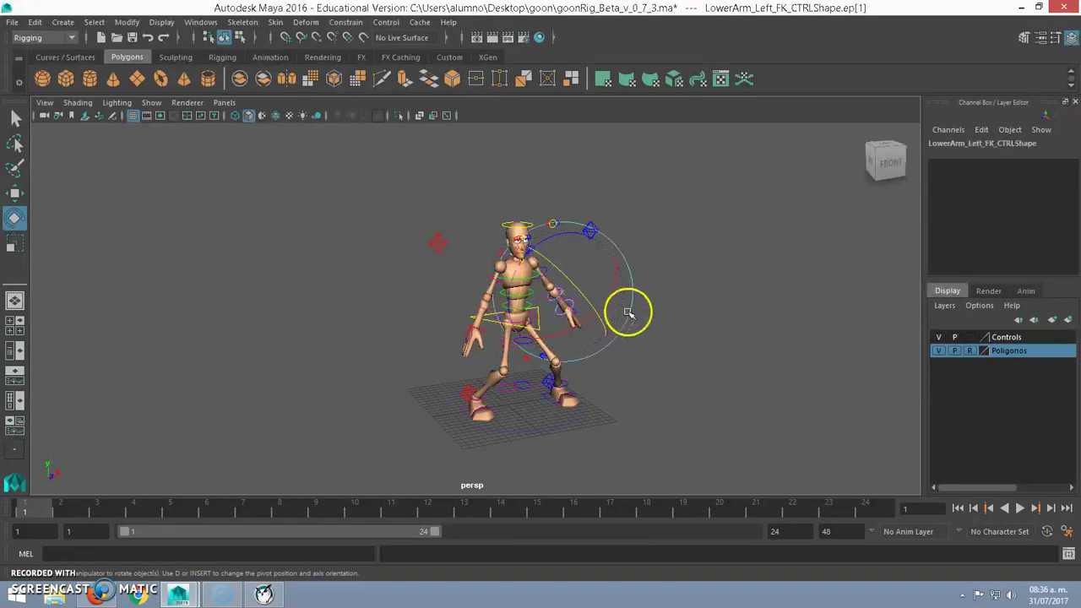
{"action": "right_click_drag", "start_coordinate": [550, 296], "coordinate": [680, 326]}
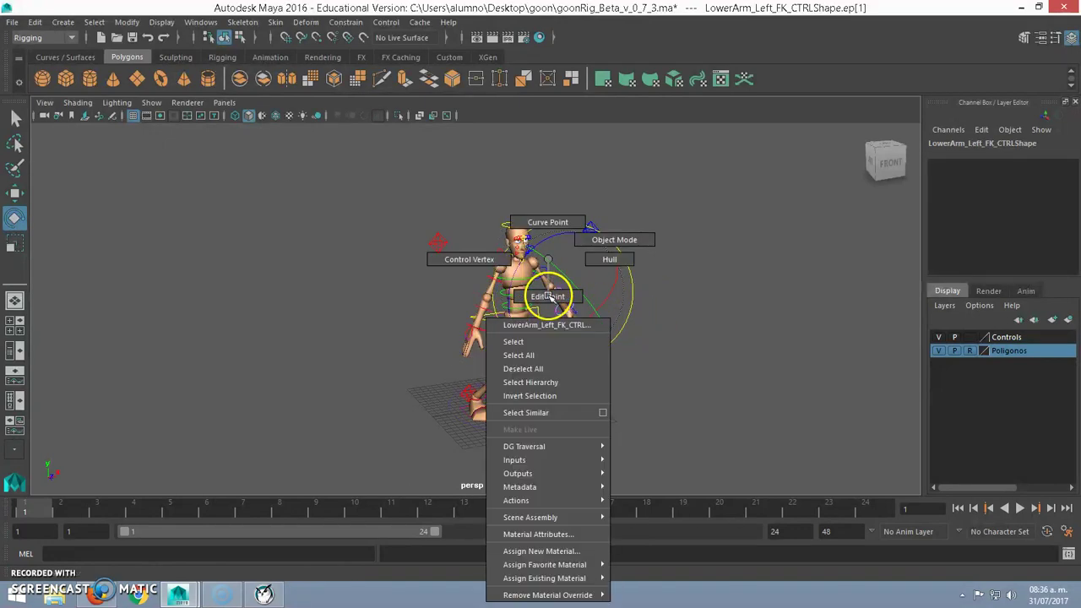
- Return to object selection mode and rotate the left hand control
{"action": "right_click_drag", "start_coordinate": [562, 262], "coordinate": [626, 241]}
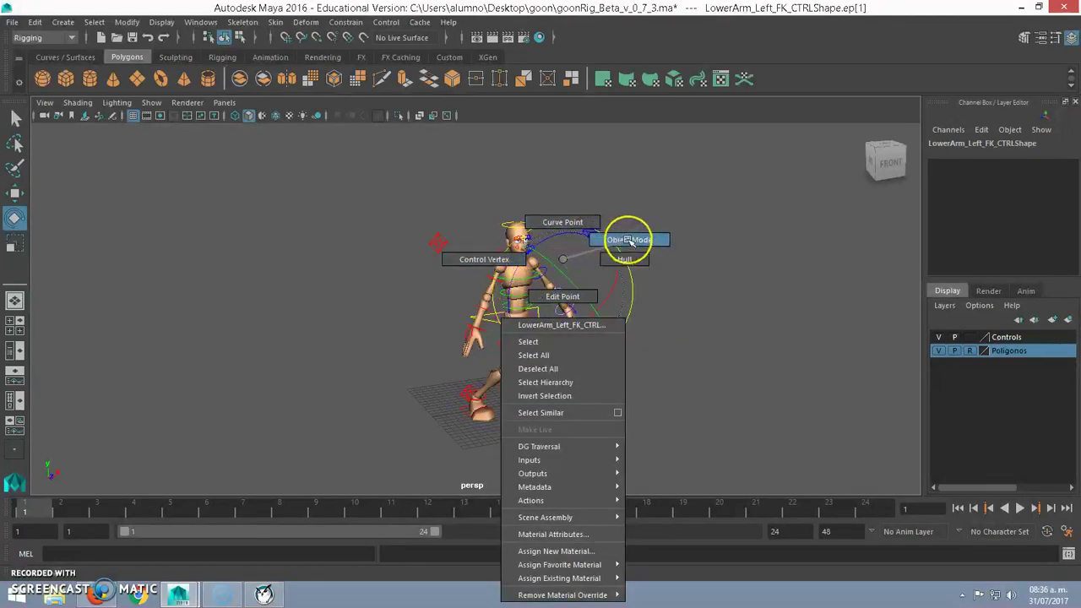
{"action": "right_click_drag", "start_coordinate": [628, 240], "coordinate": [629, 242]}
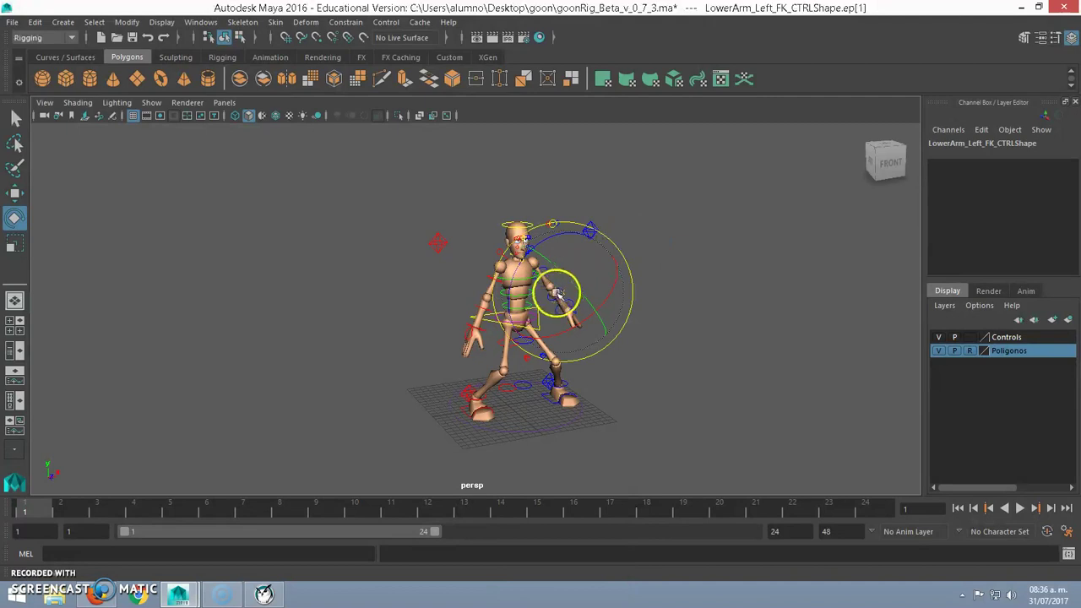
{"action": "left_click", "coordinate": [695, 314]}
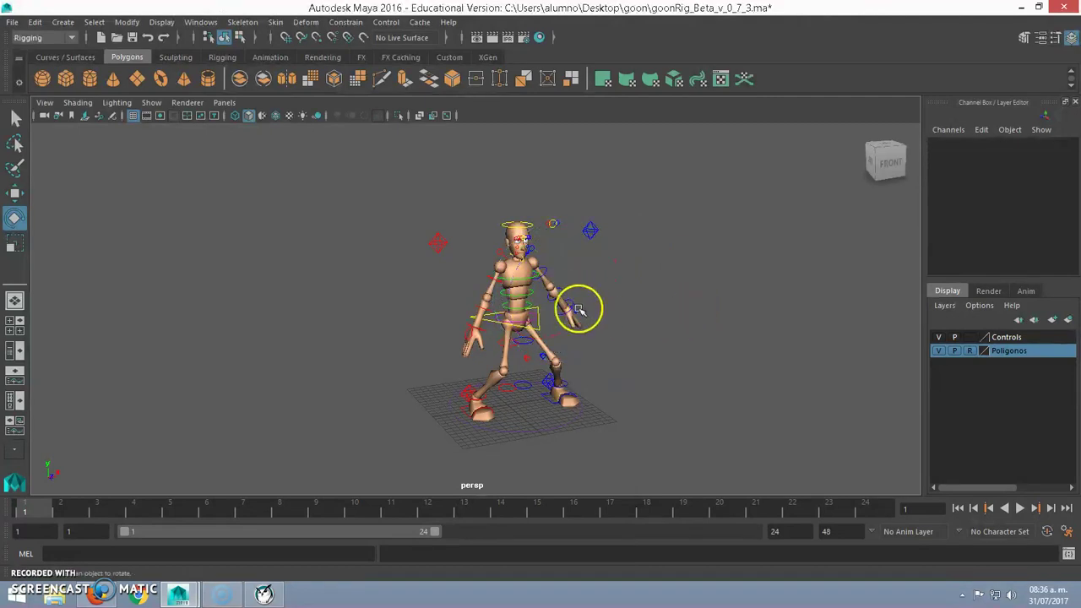
{"action": "left_click", "coordinate": [571, 302]}
{"action": "right_click_drag", "start_coordinate": [579, 250], "coordinate": [505, 253]}
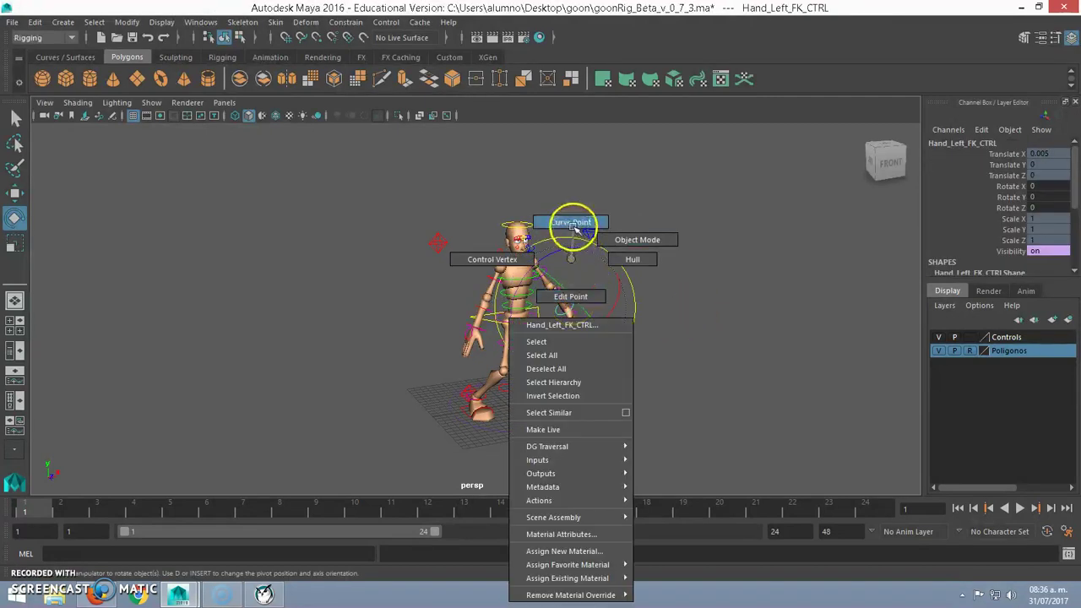
{"action": "left_click", "coordinate": [591, 321]}
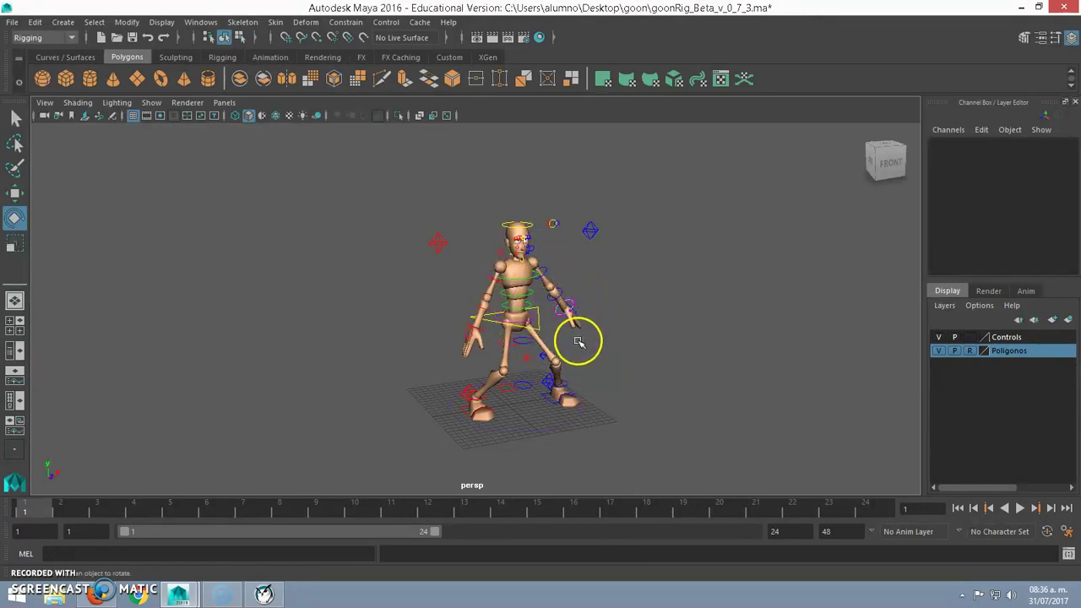
{"action": "scroll", "coordinate": [574, 350], "scroll_direction": "up", "scroll_amount": 2}
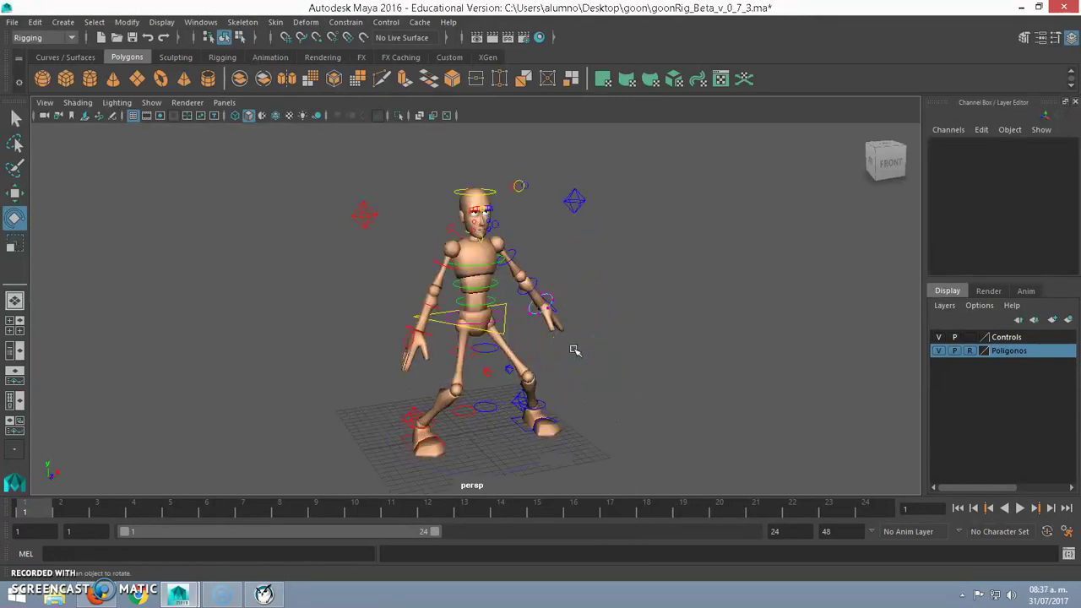
- Undo an accidental curve-point move on the left hand control and return to object selection
{"action": "left_click", "coordinate": [558, 300]}
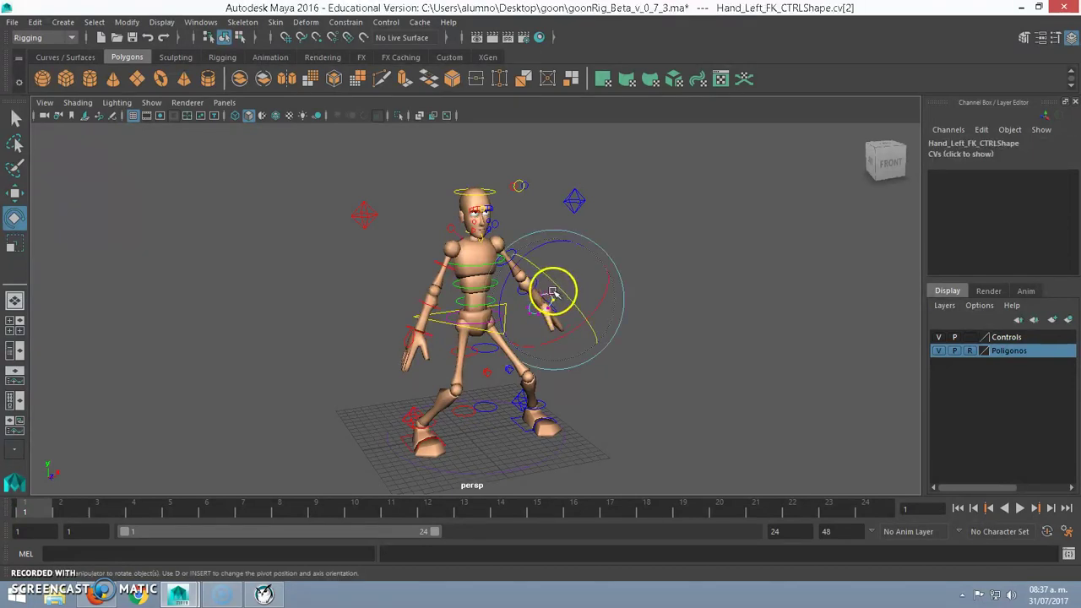
{"action": "key", "text": "w"}
{"action": "left_click_drag", "start_coordinate": [591, 305], "coordinate": [585, 334]}
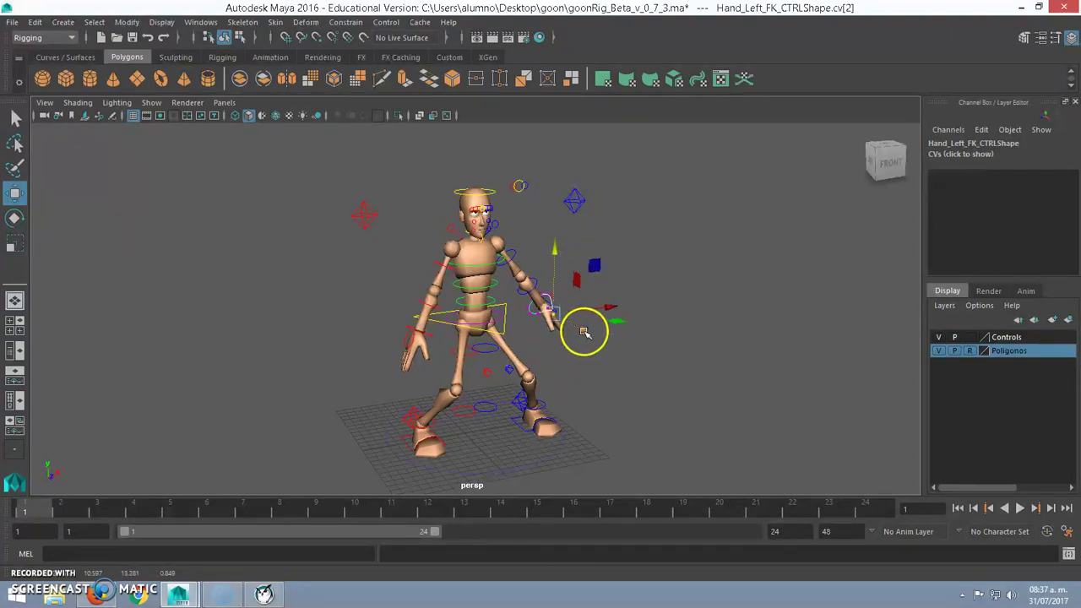
{"action": "key", "text": "ctrl+z"}
{"action": "right_click_drag", "start_coordinate": [547, 302], "coordinate": [583, 247]}
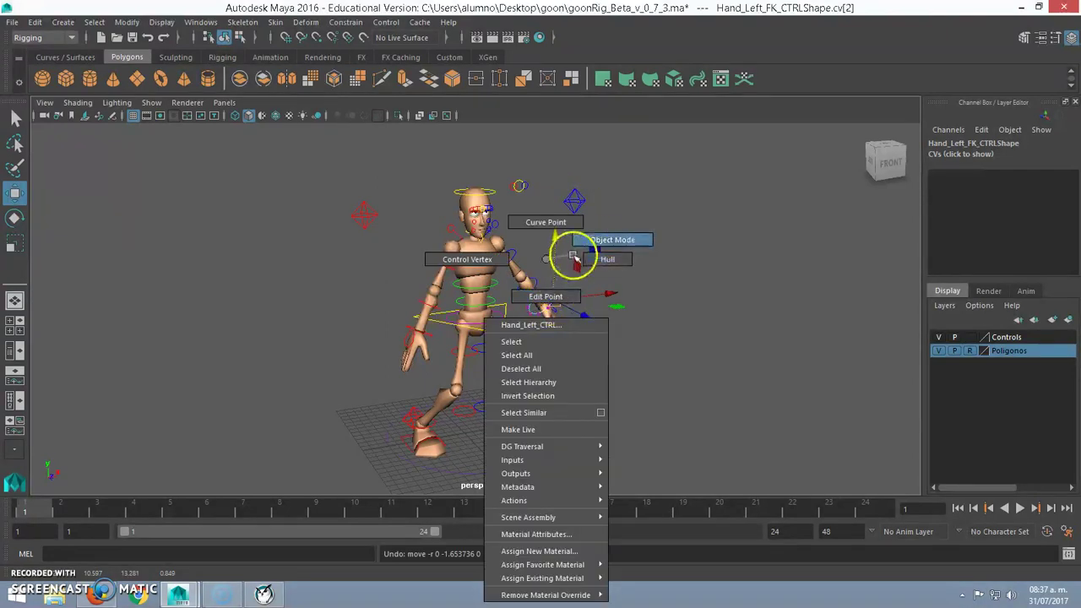
{"action": "left_click", "coordinate": [606, 309]}
{"action": "right_click_drag", "start_coordinate": [550, 304], "coordinate": [608, 243]}
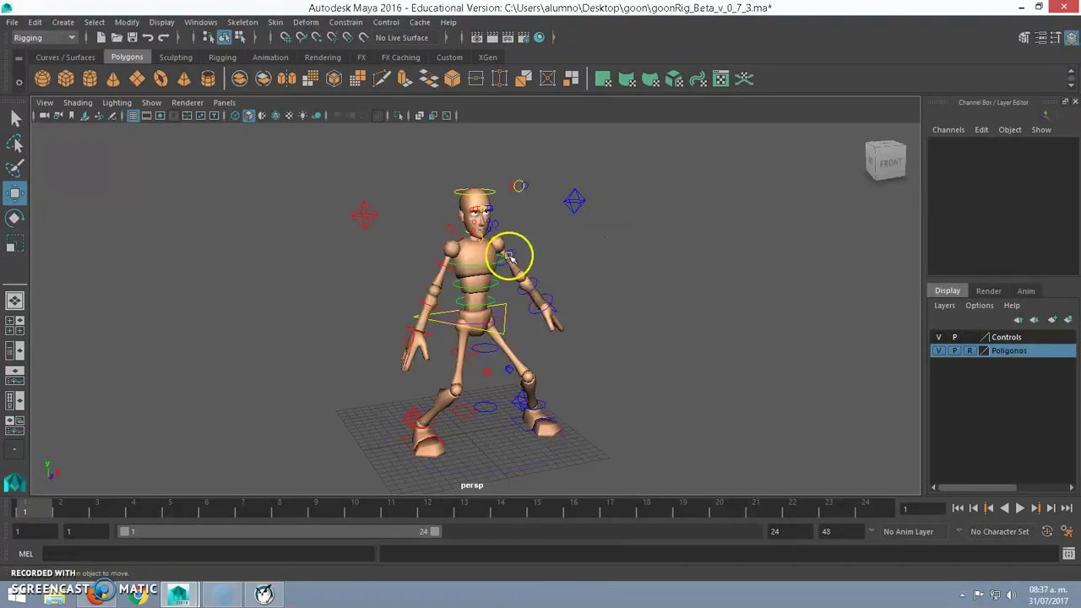
- Select the arm FK controls and rotate the right forearm with the Rotate tool
{"action": "left_click", "coordinate": [509, 257]}
{"action": "left_click", "coordinate": [553, 272]}
{"action": "left_click", "coordinate": [533, 275]}
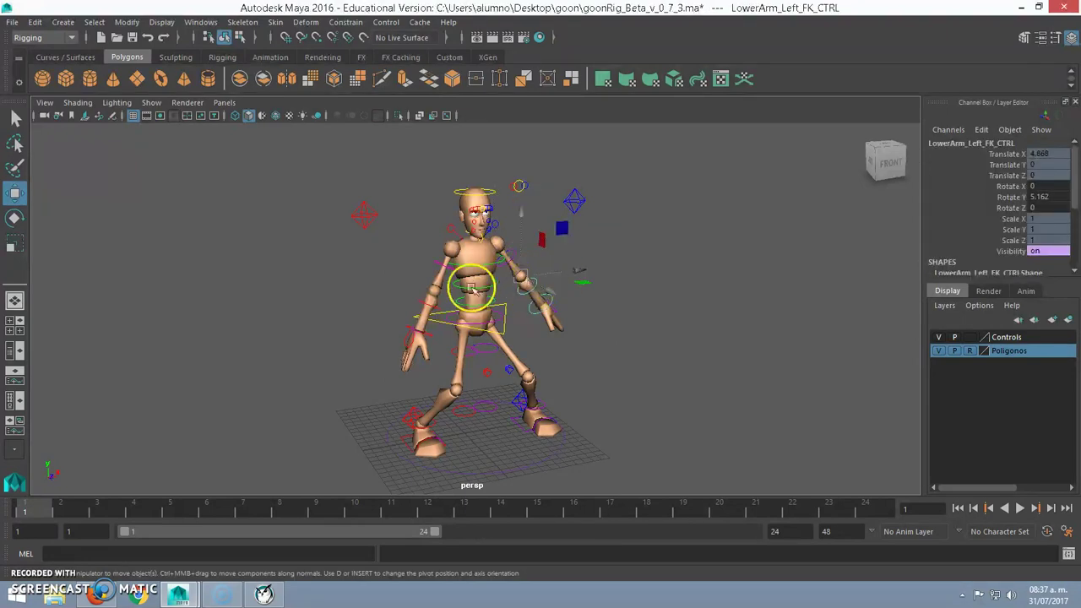
{"action": "left_click", "coordinate": [419, 301]}
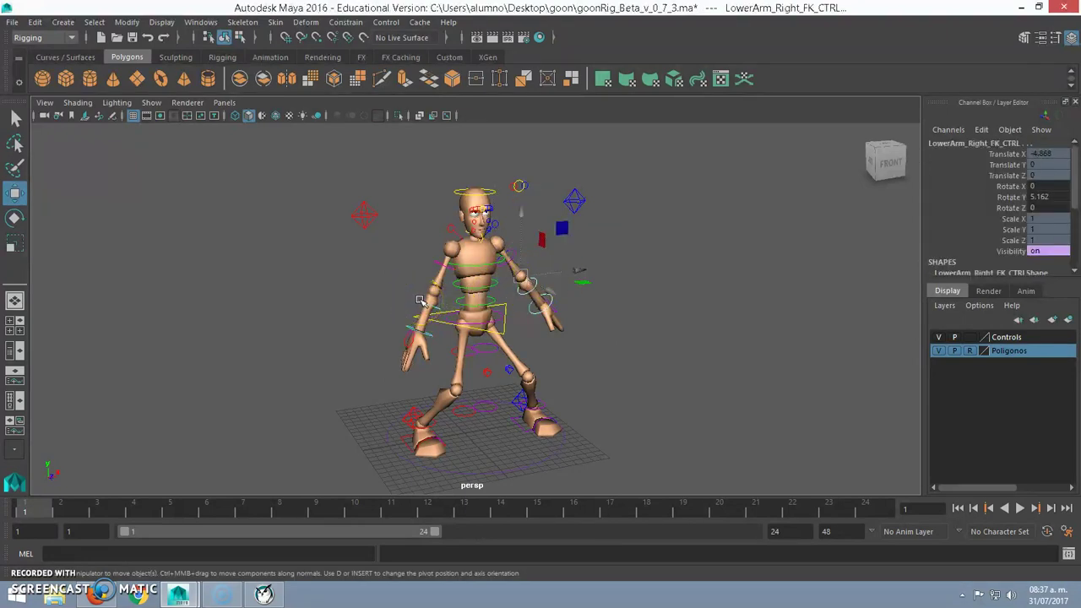
{"action": "key", "text": "e"}
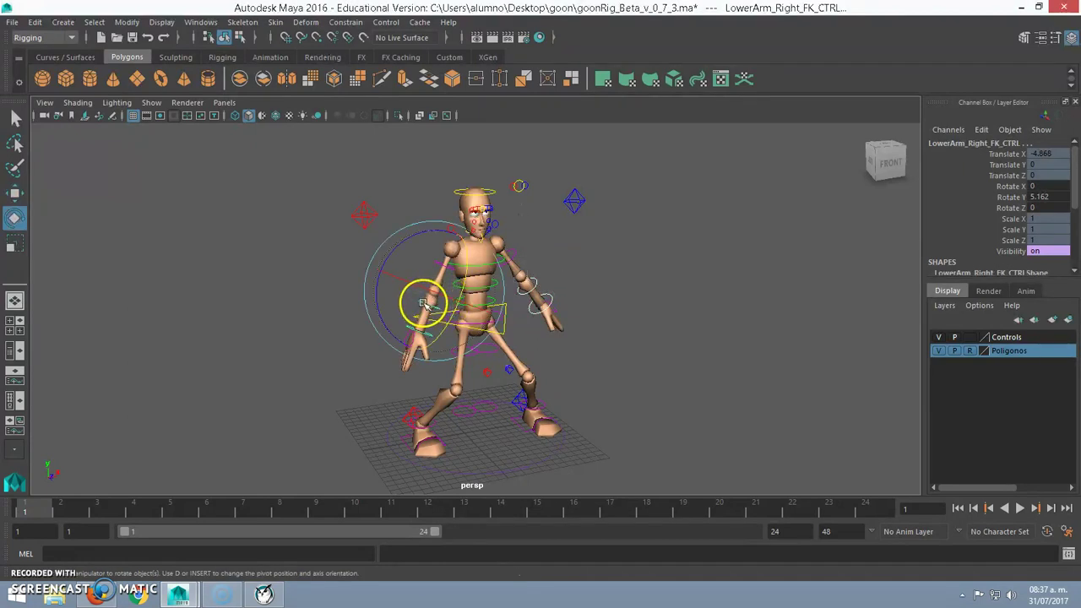
{"action": "right_click", "coordinate": [421, 303]}
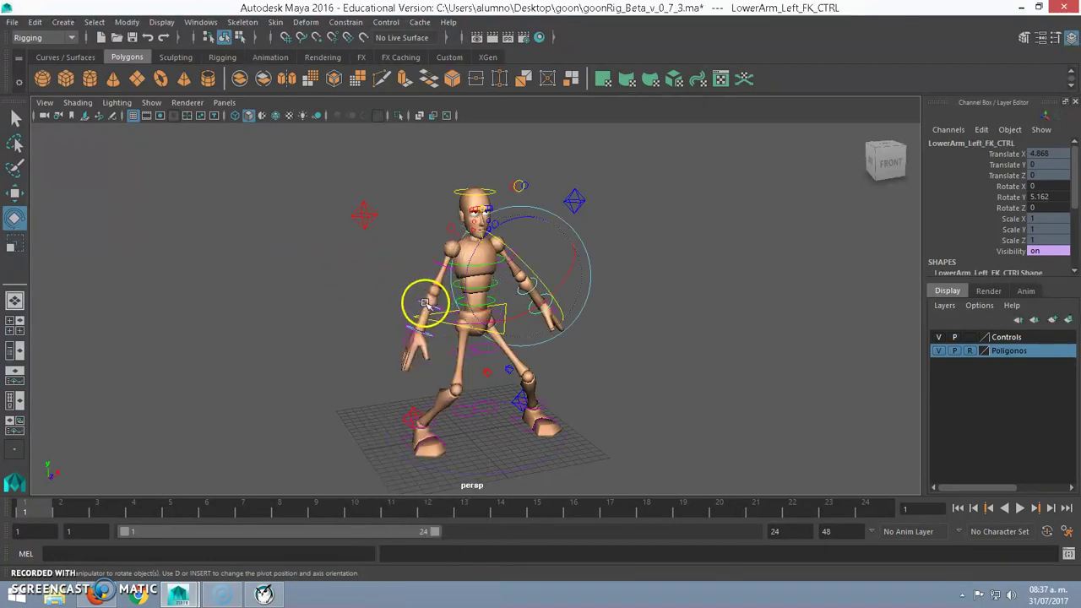
{"action": "right_click_drag", "start_coordinate": [435, 263], "coordinate": [417, 280]}
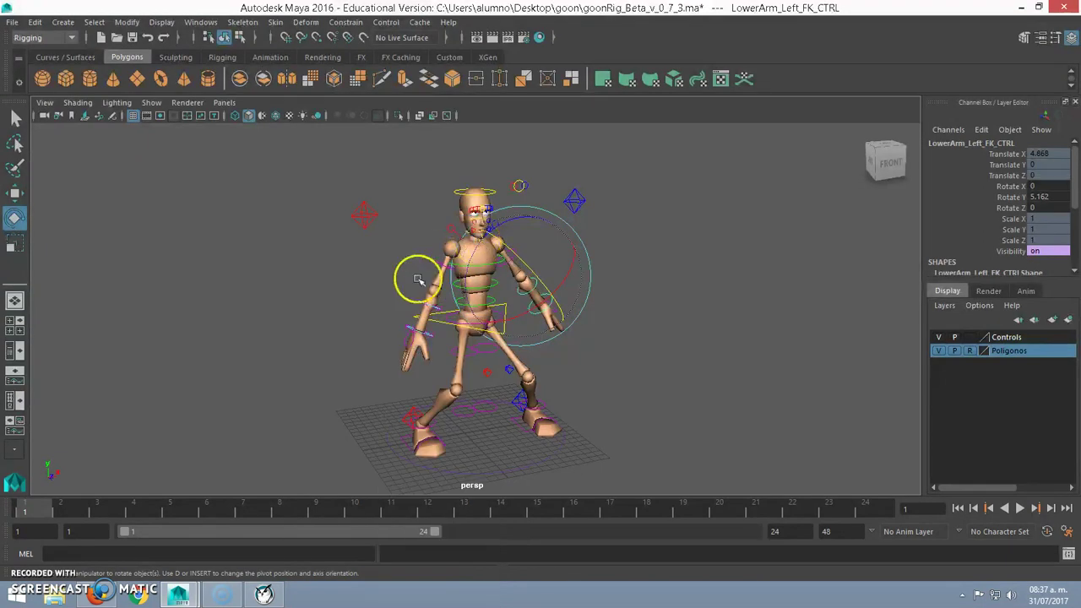
{"action": "left_click", "coordinate": [393, 281]}
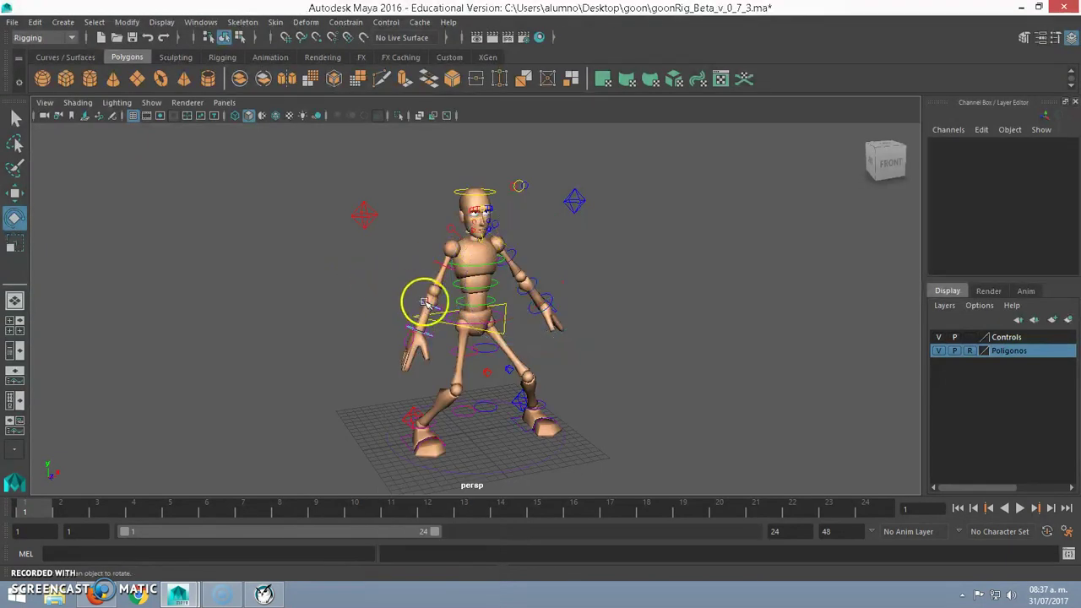
{"action": "right_click_drag", "start_coordinate": [423, 302], "coordinate": [485, 240]}
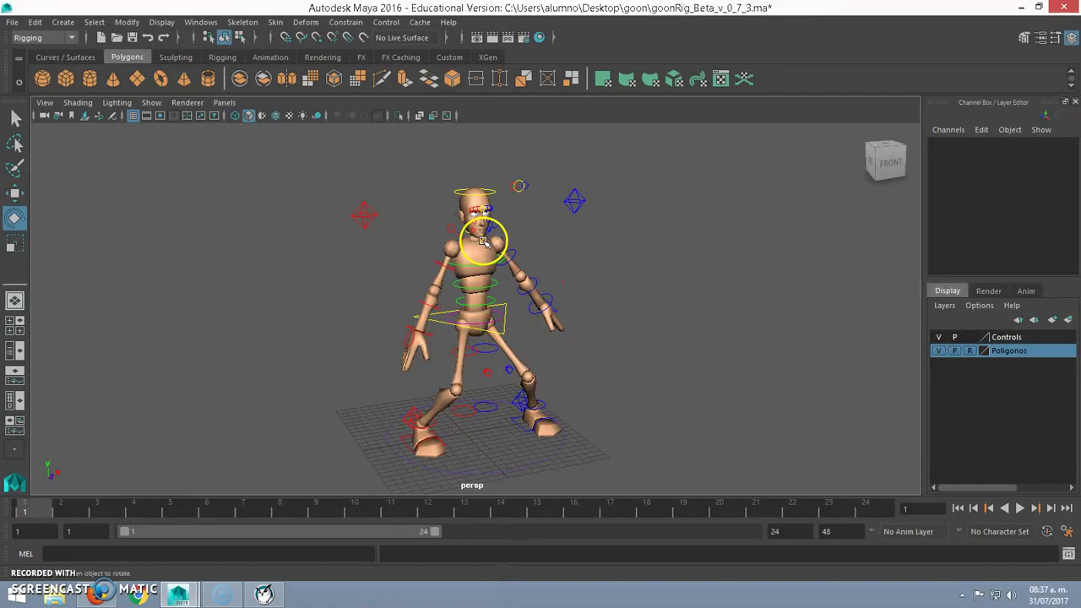
{"action": "left_click", "coordinate": [422, 306]}
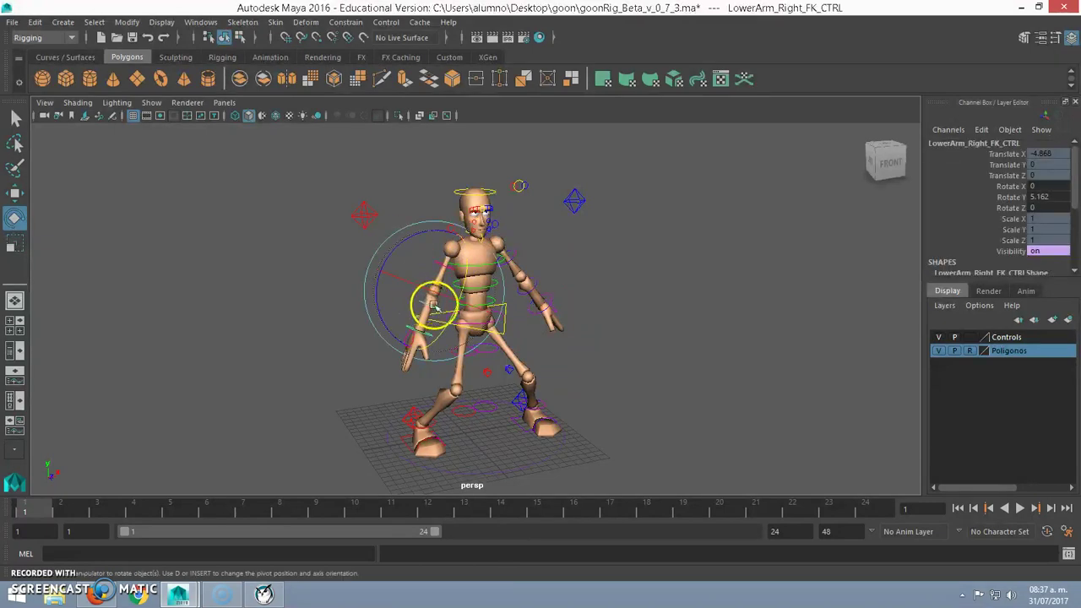
{"action": "right_click_drag", "start_coordinate": [462, 284], "coordinate": [508, 270]}
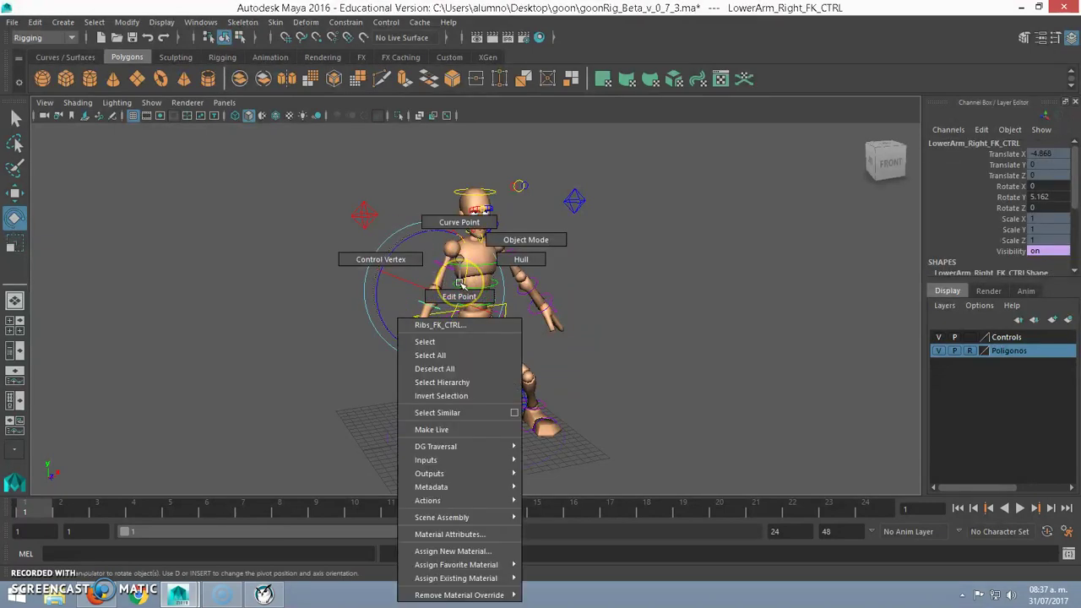
{"action": "right_click_drag", "start_coordinate": [440, 292], "coordinate": [441, 292]}
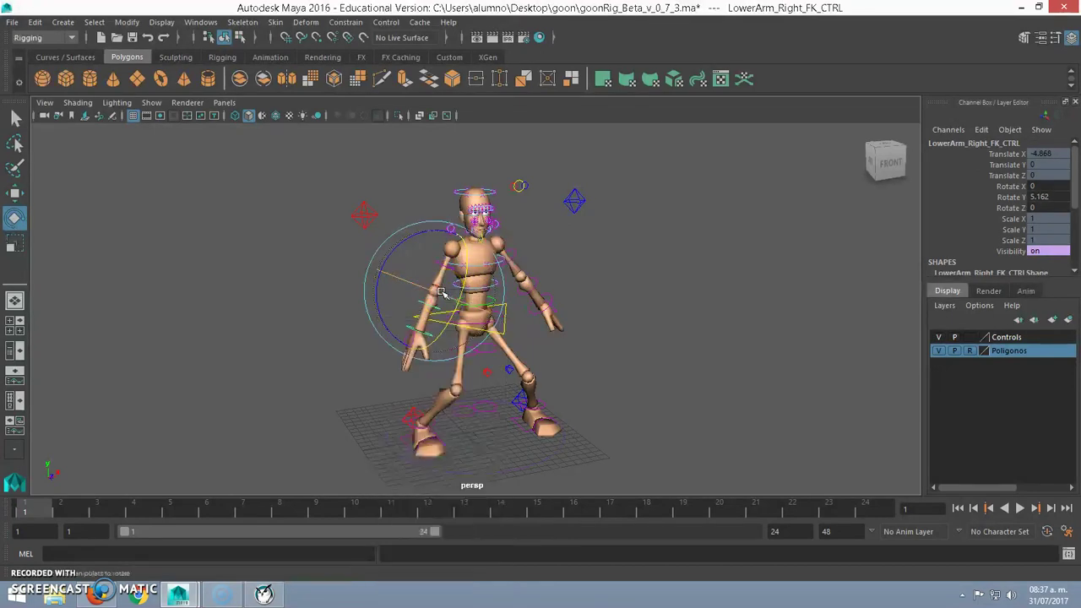
- Swing the right arm control to a new angle and select LowerArm_Left_FK_CTRL
{"action": "left_click", "coordinate": [283, 258]}
{"action": "left_click", "coordinate": [434, 310]}
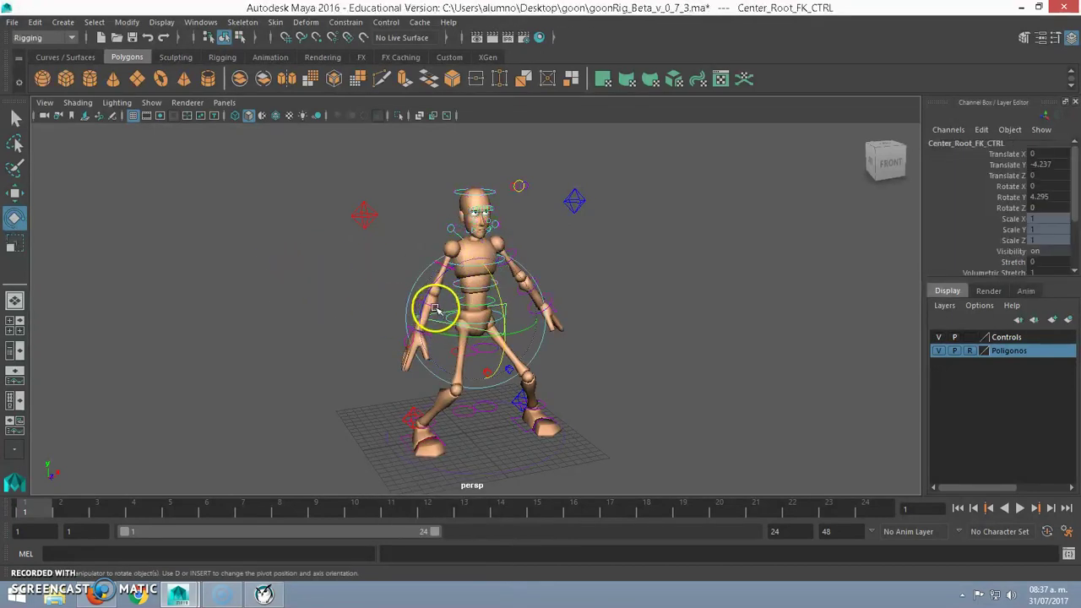
{"action": "left_click", "coordinate": [394, 270]}
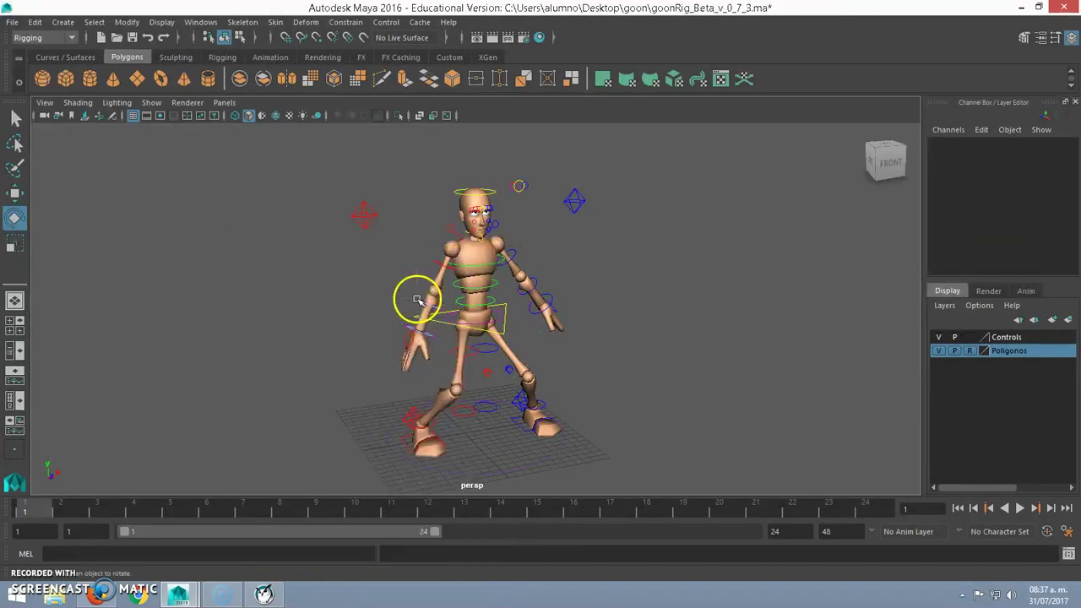
{"action": "left_click", "coordinate": [436, 305]}
{"action": "right_click_drag", "start_coordinate": [507, 242], "coordinate": [584, 260]}
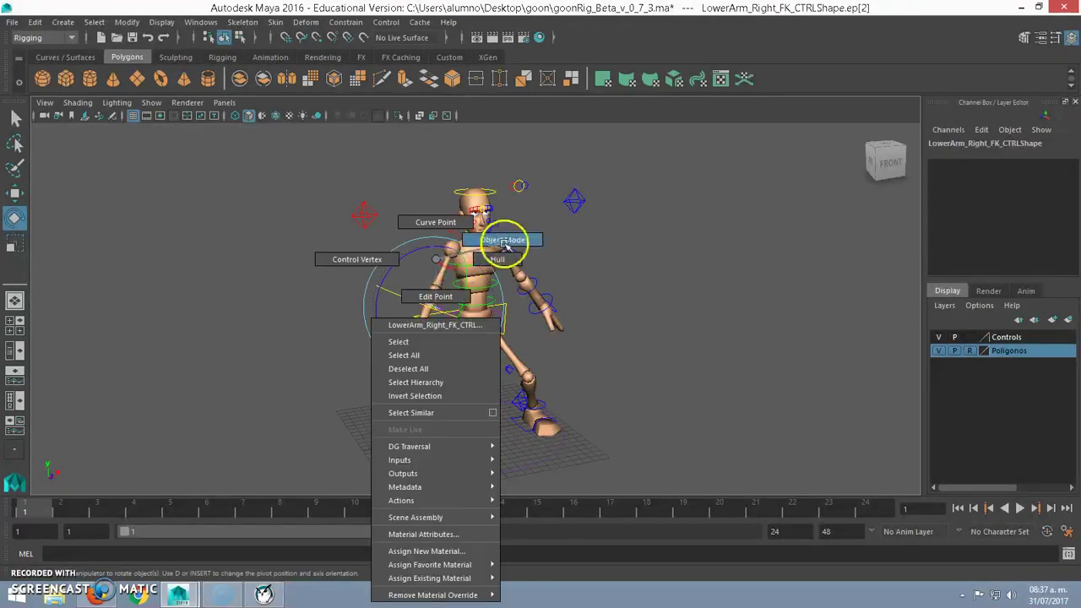
{"action": "left_click", "coordinate": [584, 261]}
{"action": "left_click", "coordinate": [432, 306]}
{"action": "left_click_drag", "start_coordinate": [475, 309], "coordinate": [514, 208]}
{"action": "left_click", "coordinate": [537, 275]}
{"action": "left_click", "coordinate": [537, 275]}
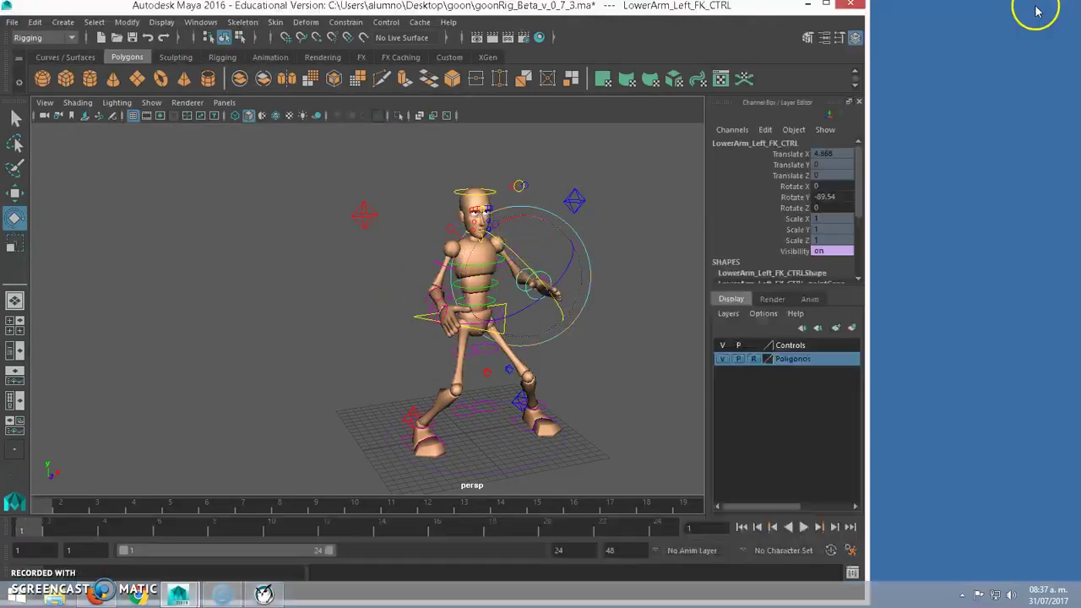
- Restore the Maya window, move it aside, and open the yoga reference image from the desktop
{"action": "left_click", "coordinate": [1038, 7]}
{"action": "left_click_drag", "start_coordinate": [681, 12], "coordinate": [869, 137]}
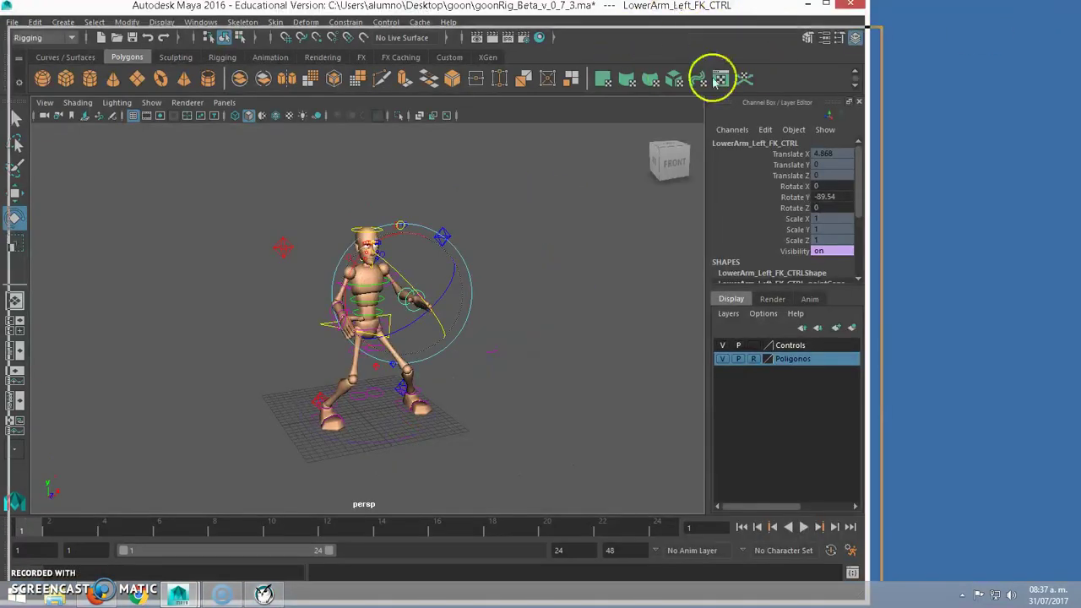
{"action": "left_click_drag", "start_coordinate": [459, 145], "coordinate": [722, 50]}
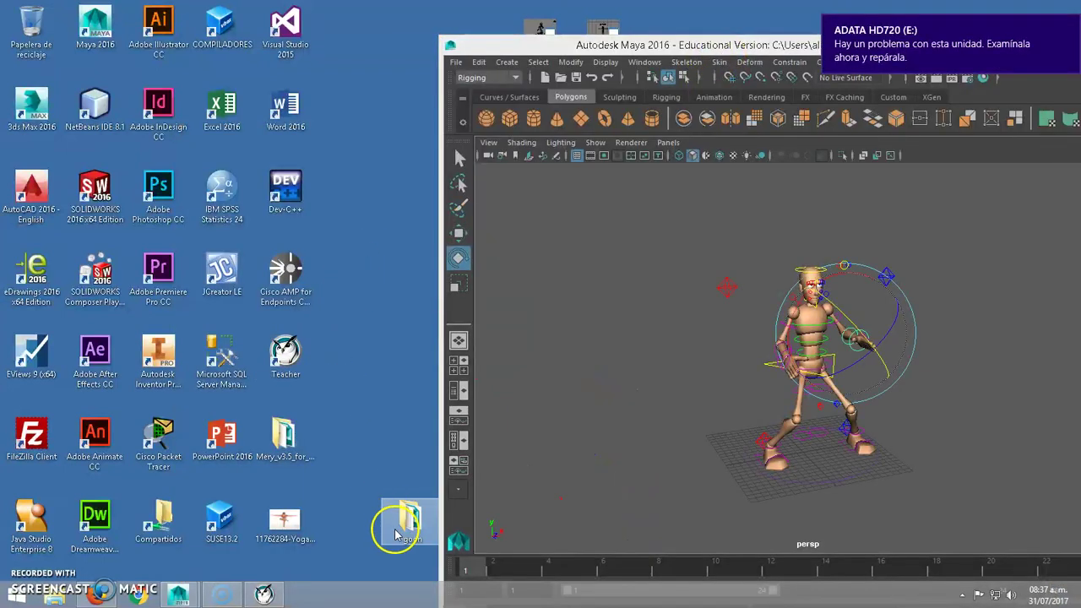
{"action": "left_click", "coordinate": [286, 523]}
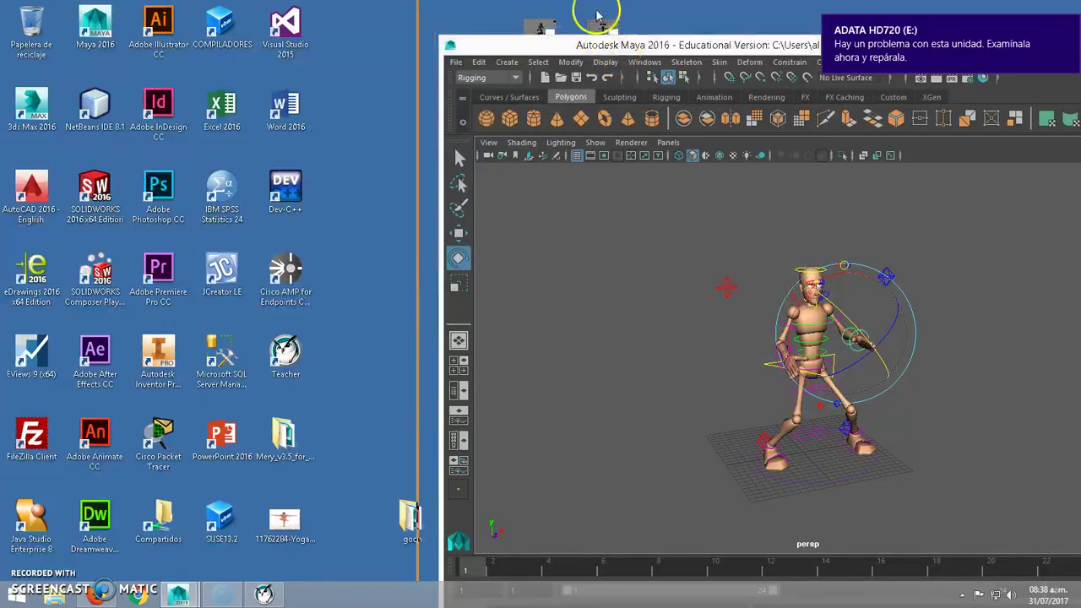
- Shrink Photo Viewer to a small window and reposition Maya so the photo stays visible
{"action": "left_click_drag", "start_coordinate": [615, 47], "coordinate": [594, 13]}
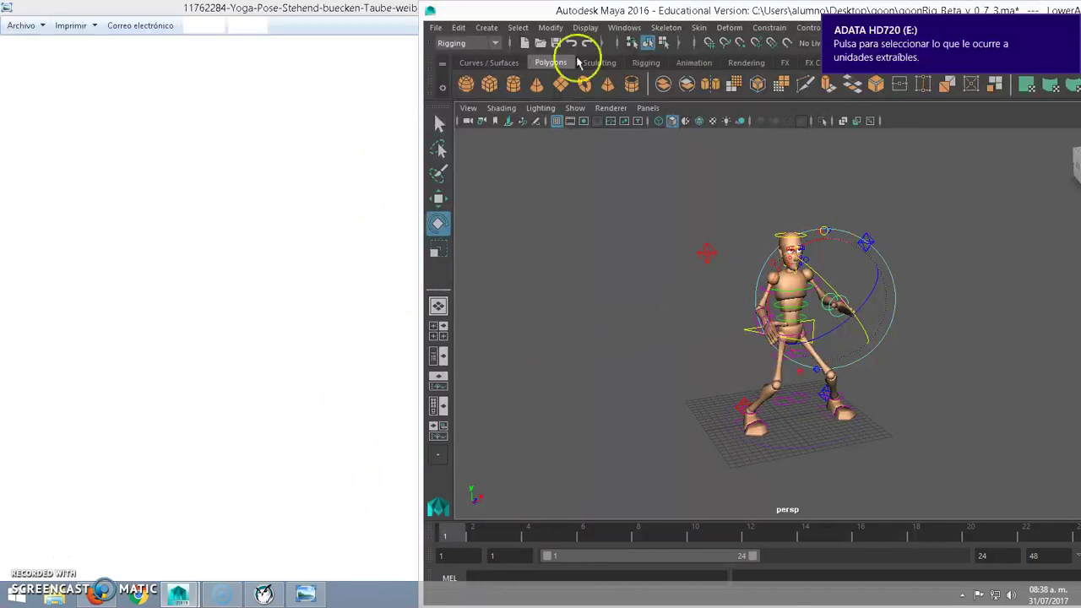
{"action": "left_click_drag", "start_coordinate": [582, 9], "coordinate": [790, 71]}
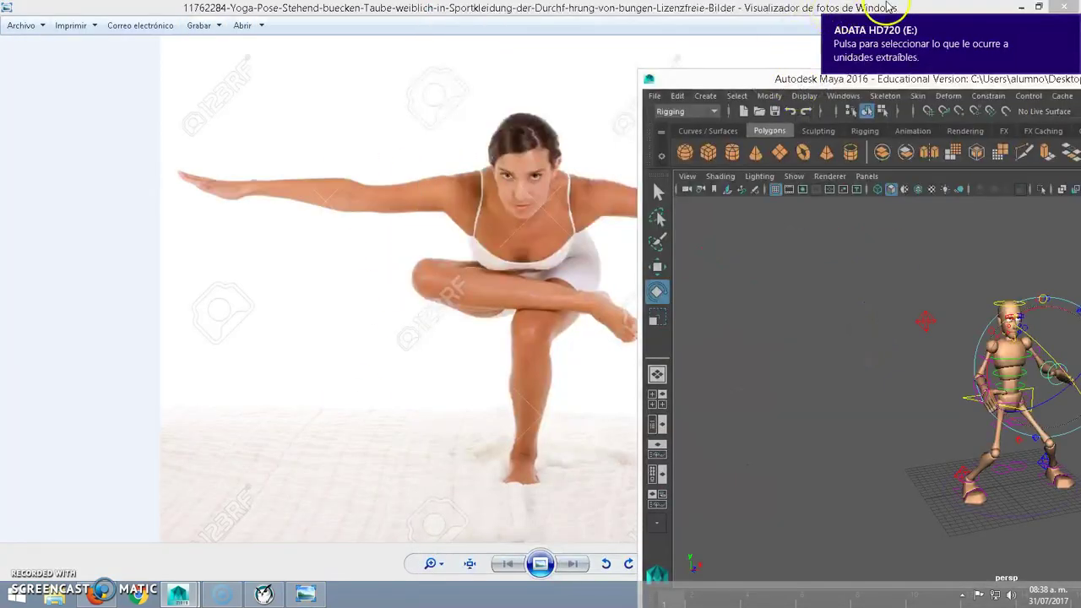
{"action": "double_click", "coordinate": [517, 10]}
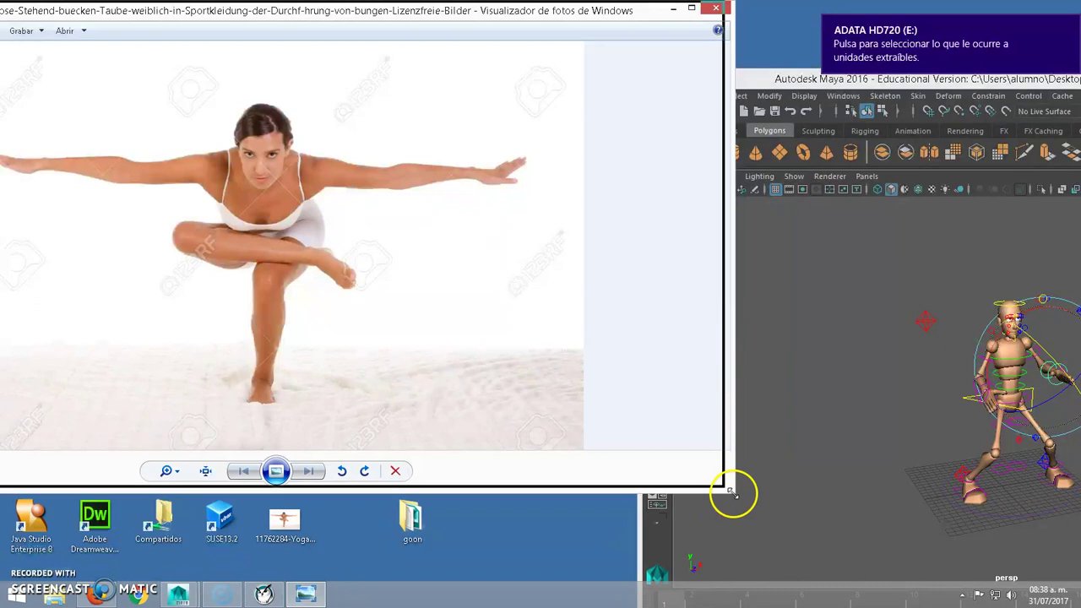
{"action": "left_click_drag", "start_coordinate": [731, 493], "coordinate": [373, 275]}
{"action": "left_click_drag", "start_coordinate": [723, 79], "coordinate": [499, 4]}
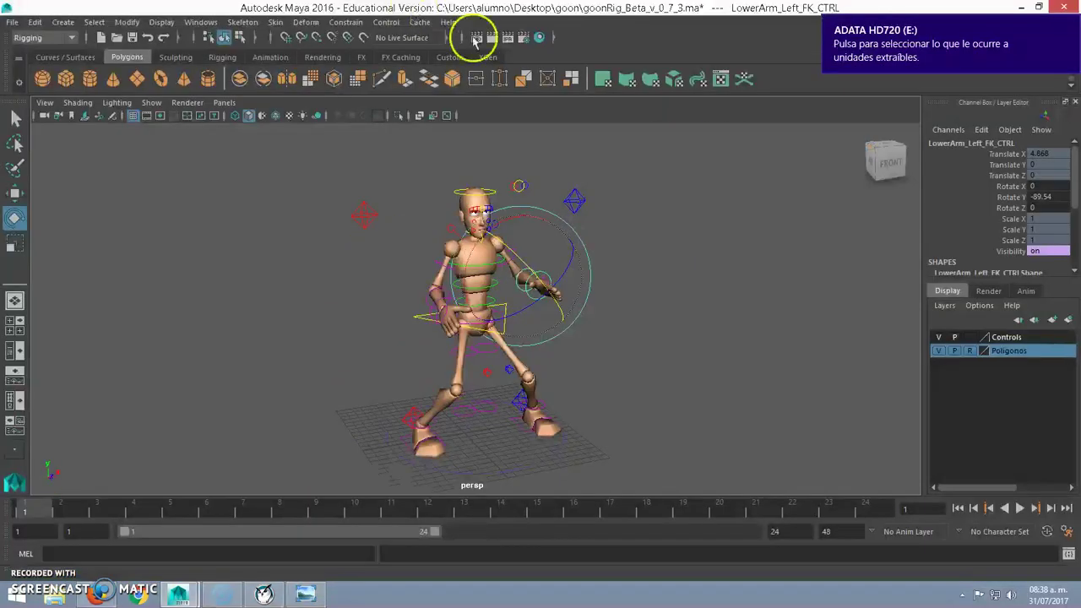
{"action": "left_click_drag", "start_coordinate": [579, 10], "coordinate": [798, 18]}
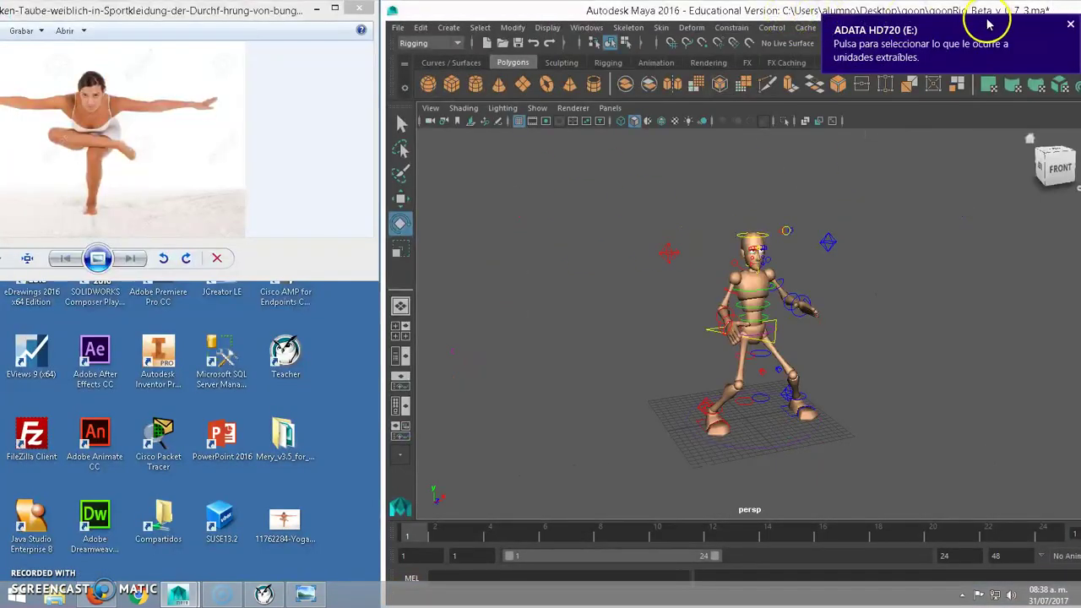
- Dismiss the drive notification and set the viewport to the FRONT view with the ViewCube
{"action": "left_click", "coordinate": [1062, 23]}
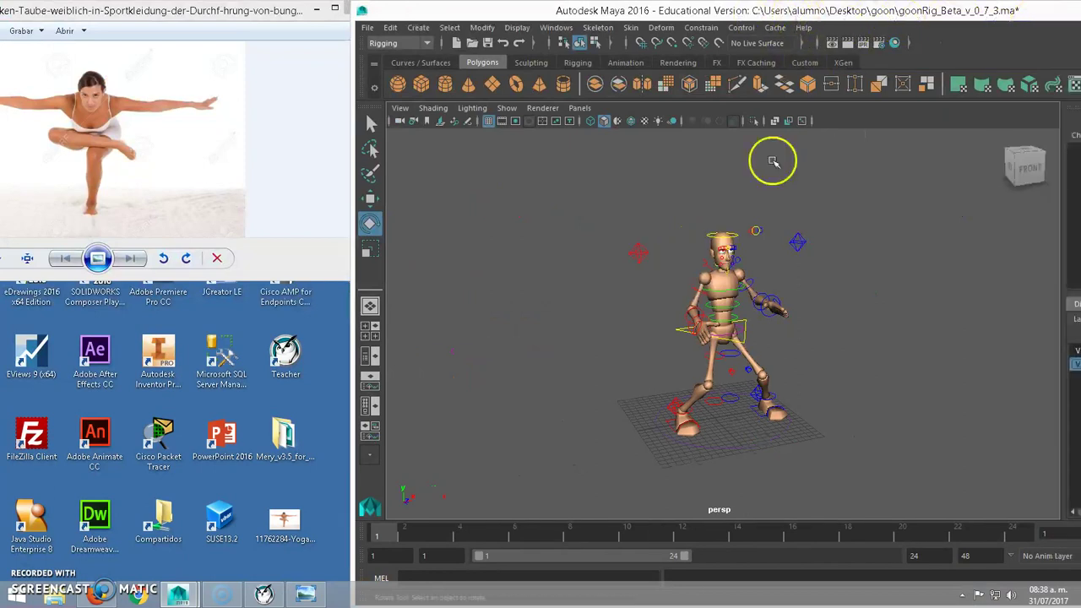
{"action": "left_click", "coordinate": [1026, 169]}
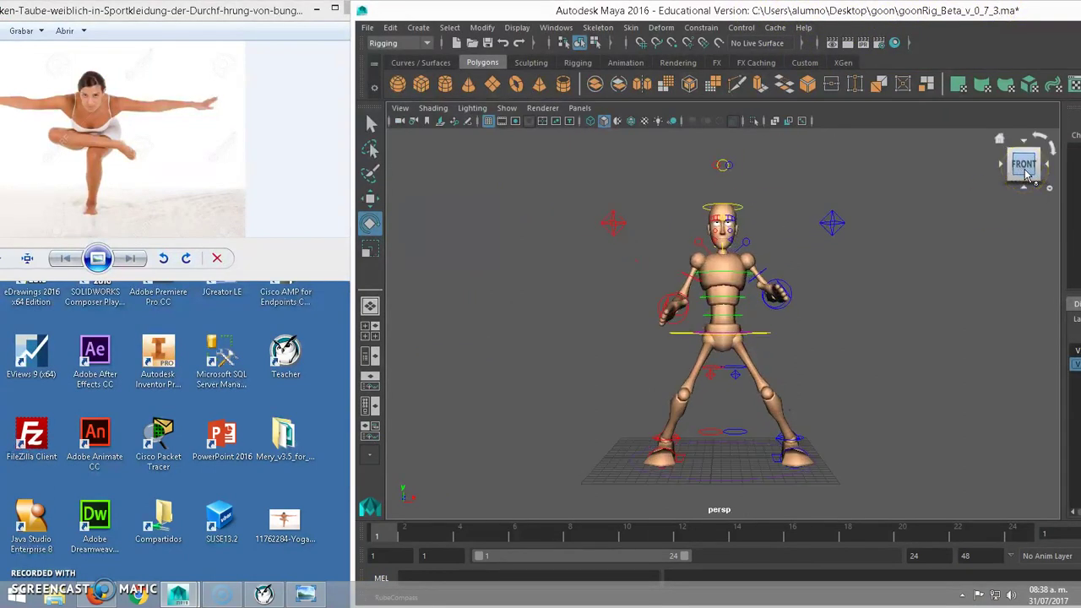
{"action": "left_click", "coordinate": [1003, 167]}
{"action": "left_click", "coordinate": [1002, 167]}
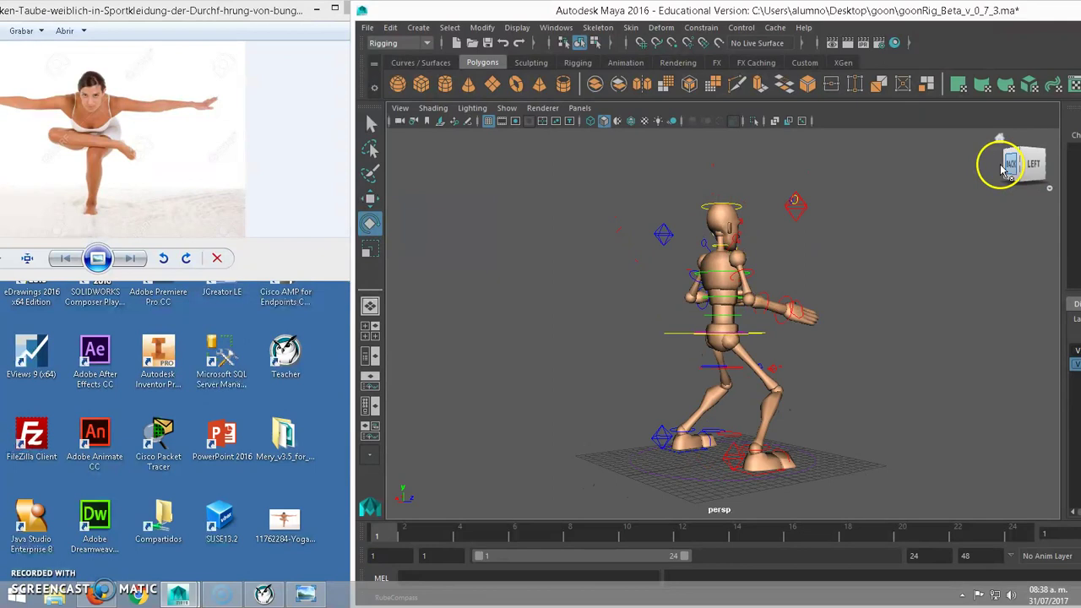
{"action": "left_click", "coordinate": [1002, 167]}
{"action": "left_click", "coordinate": [1003, 167]}
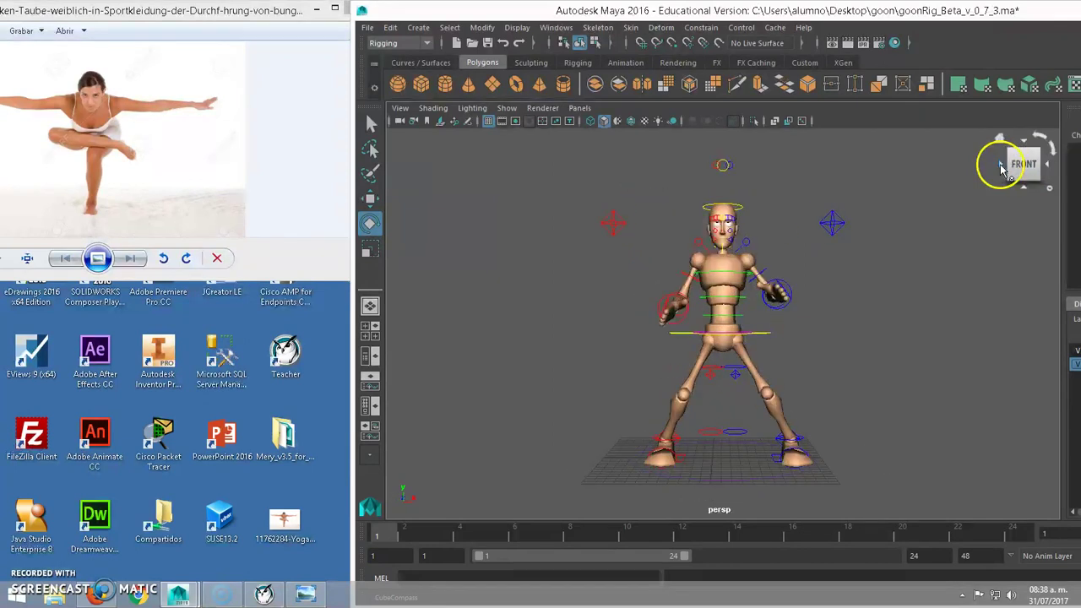
- Rotate UpperArm_Left_FK_CTRL and UpperArm_Right_FK_CTRL up to horizontal
{"action": "left_click", "coordinate": [778, 279]}
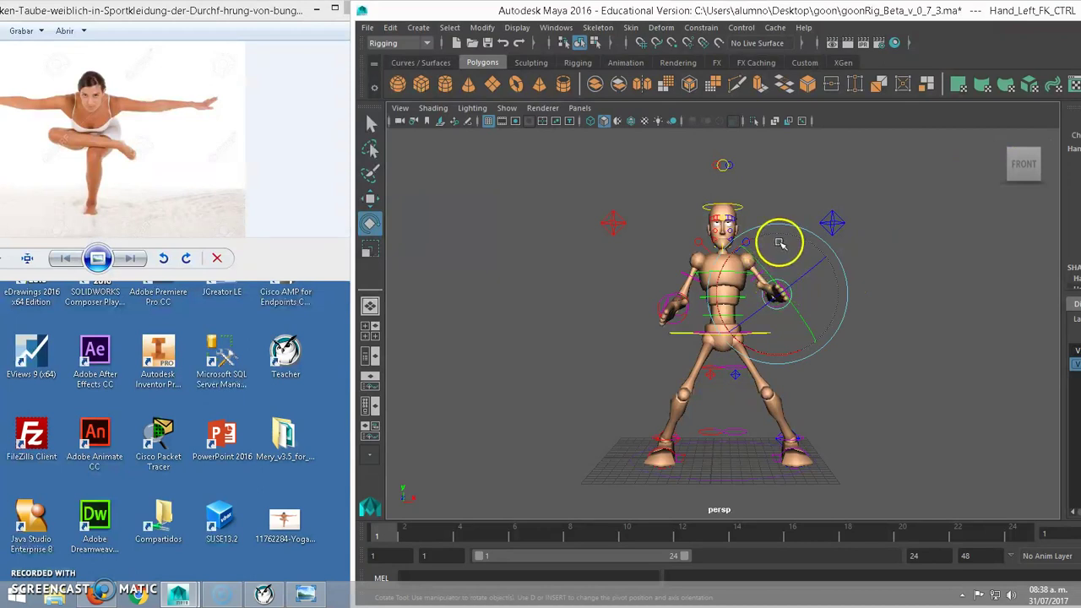
{"action": "left_click", "coordinate": [779, 256]}
{"action": "mouse_move", "coordinate": [810, 225]}
{"action": "left_mouse_down"}
{"action": "mouse_move", "coordinate": [797, 177]}
{"action": "mouse_move", "coordinate": [734, 185]}
{"action": "left_mouse_up"}
{"action": "left_click", "coordinate": [682, 267]}
{"action": "left_click", "coordinate": [683, 267]}
{"action": "mouse_move", "coordinate": [668, 265]}
{"action": "left_mouse_down"}
{"action": "mouse_move", "coordinate": [625, 254]}
{"action": "mouse_move", "coordinate": [598, 193]}
{"action": "mouse_move", "coordinate": [594, 138]}
{"action": "left_mouse_up"}
{"action": "left_click", "coordinate": [868, 342]}
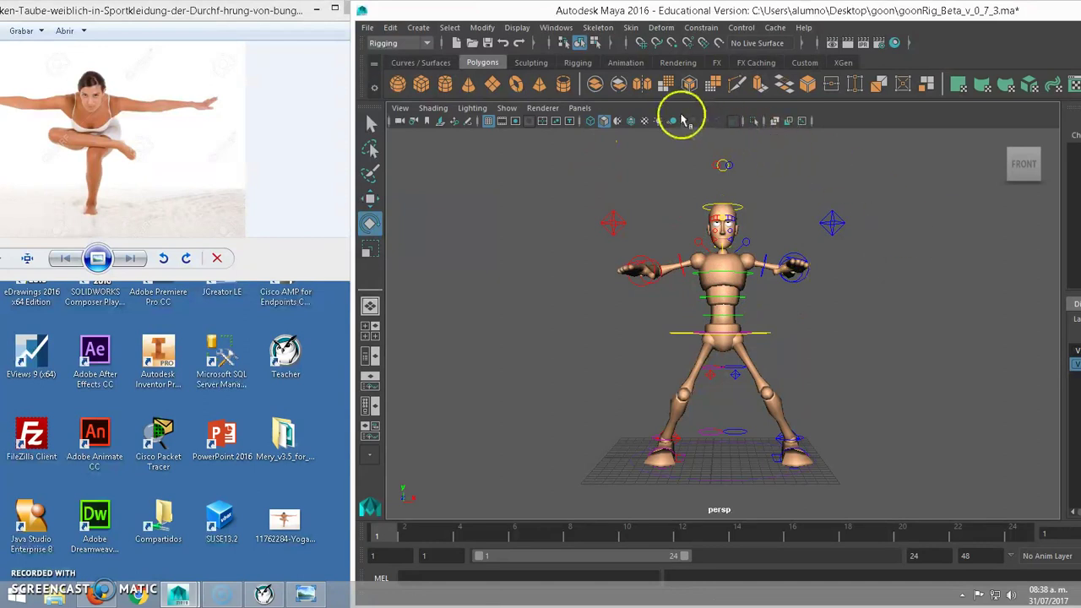
- Switch the viewport to the perspective camera and orbit to a raised three-quarter view of the rig
{"action": "left_click", "coordinate": [580, 108]}
{"action": "mouse_move", "coordinate": [639, 122]}
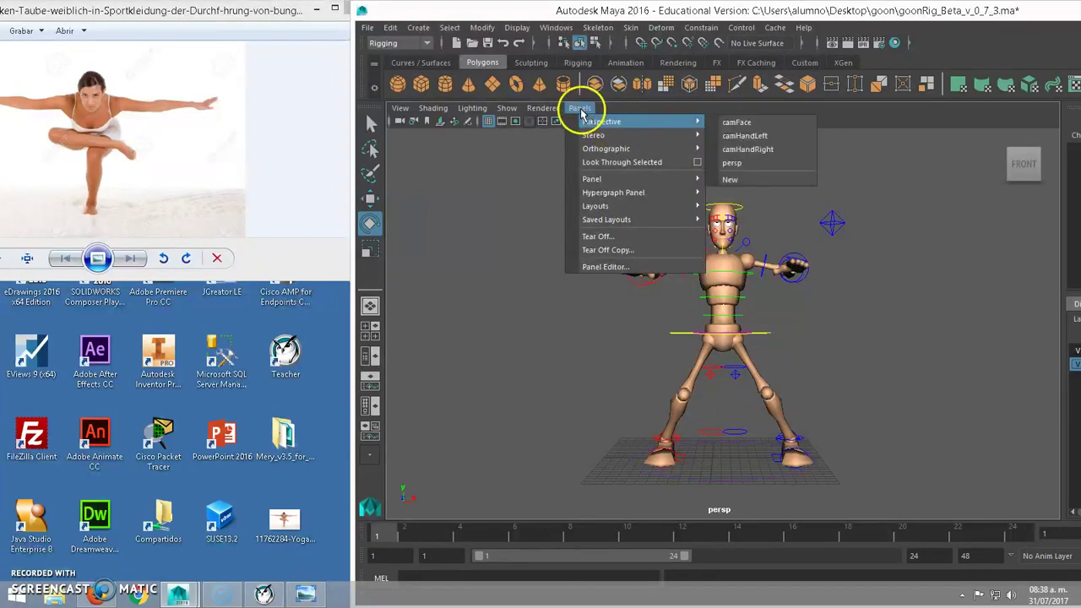
{"action": "left_click", "coordinate": [733, 163]}
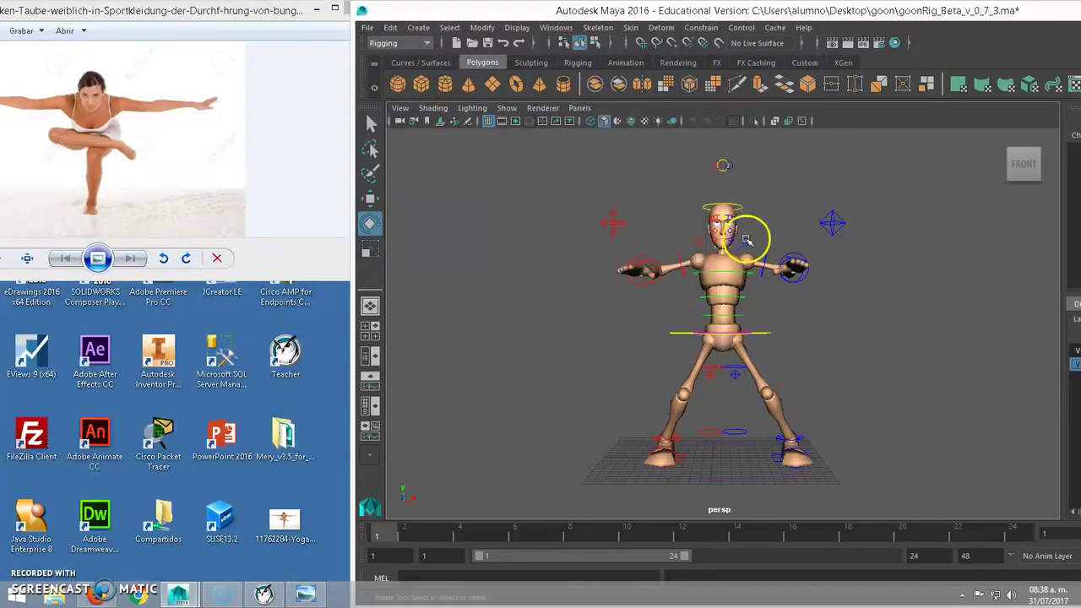
{"action": "mouse_move", "coordinate": [756, 241]}
{"action": "left_mouse_down", "text": "alt"}
{"action": "mouse_move", "coordinate": [744, 261]}
{"action": "mouse_move", "coordinate": [777, 254]}
{"action": "left_mouse_up", "text": "alt"}
- Swing both forearm controls outward so the arms form one level line across the shoulders
{"action": "left_click", "coordinate": [804, 289]}
{"action": "mouse_move", "coordinate": [820, 313]}
{"action": "left_mouse_down"}
{"action": "mouse_move", "coordinate": [958, 304]}
{"action": "mouse_move", "coordinate": [845, 302]}
{"action": "mouse_move", "coordinate": [789, 315]}
{"action": "mouse_move", "coordinate": [822, 316]}
{"action": "mouse_move", "coordinate": [658, 277]}
{"action": "mouse_move", "coordinate": [605, 291]}
{"action": "left_mouse_up"}
{"action": "left_click", "coordinate": [661, 288]}
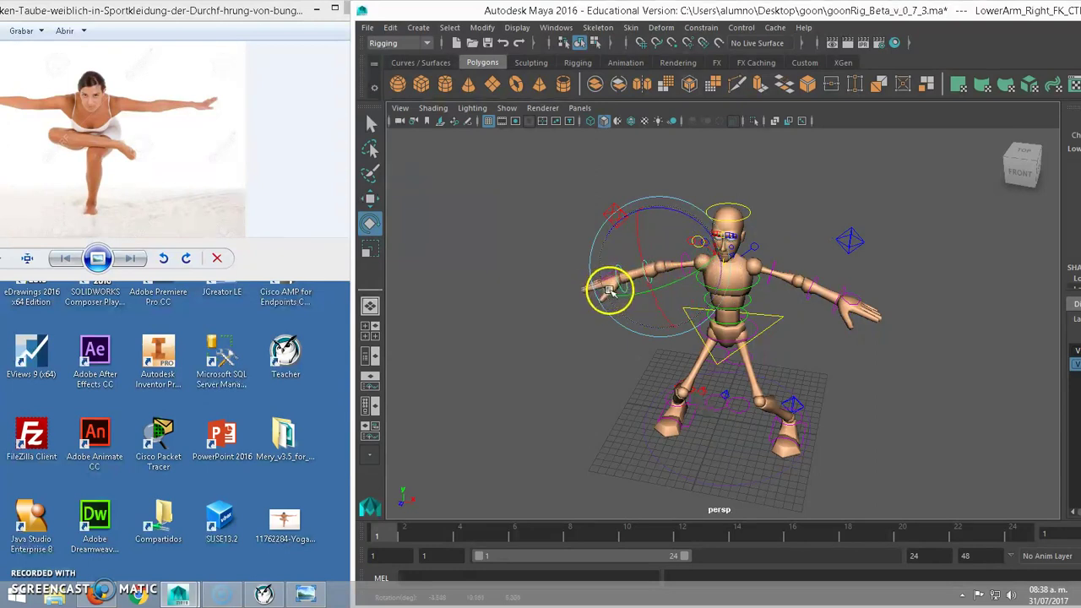
{"action": "left_click", "coordinate": [614, 251]}
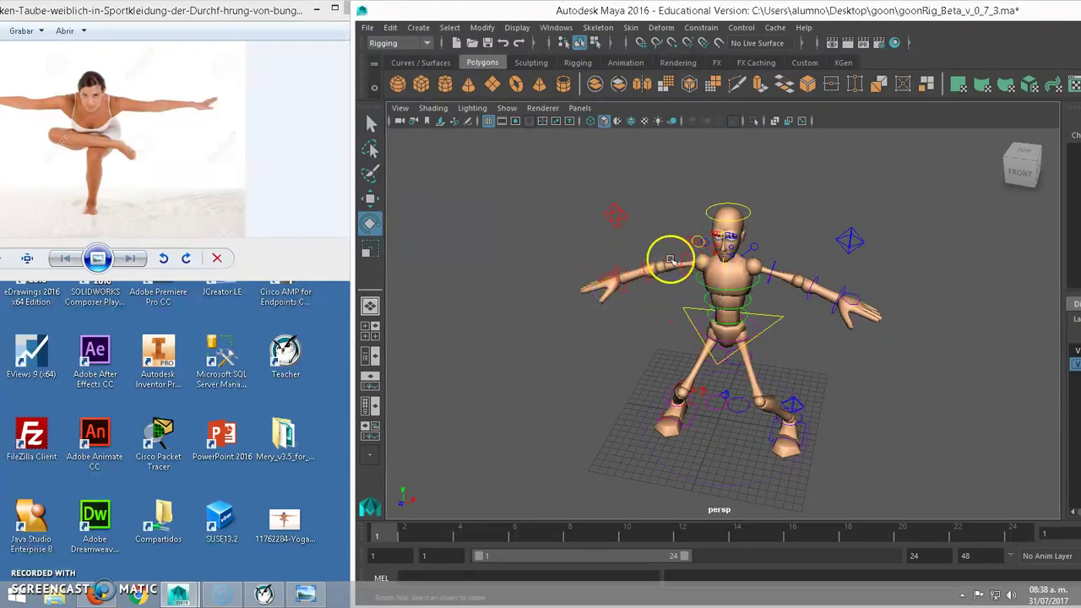
{"action": "left_click", "coordinate": [645, 257]}
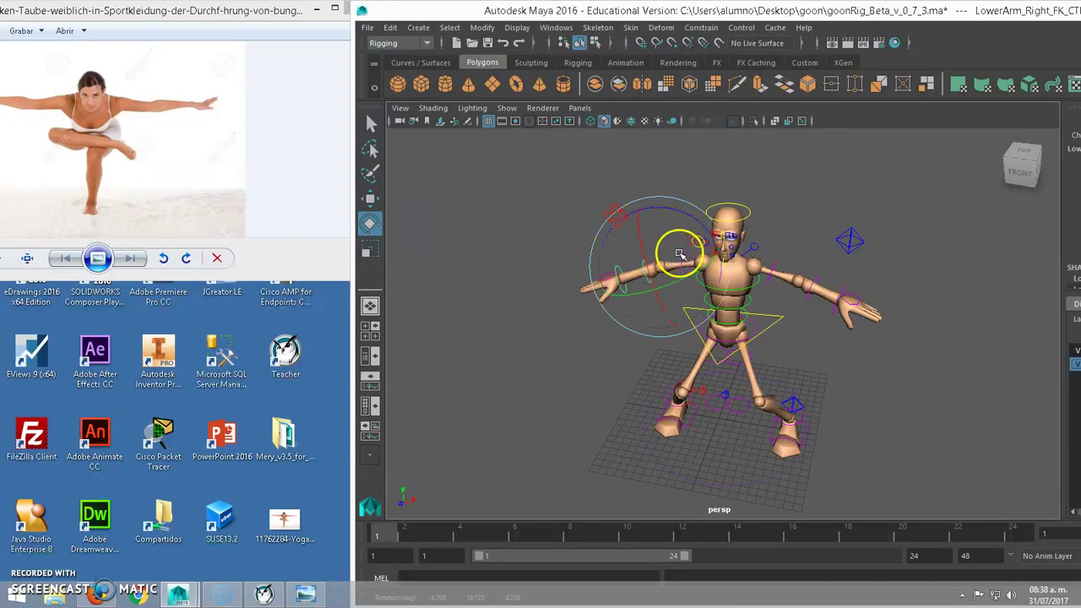
{"action": "left_click", "coordinate": [680, 247]}
{"action": "left_click", "coordinate": [616, 216]}
{"action": "left_click", "coordinate": [668, 274]}
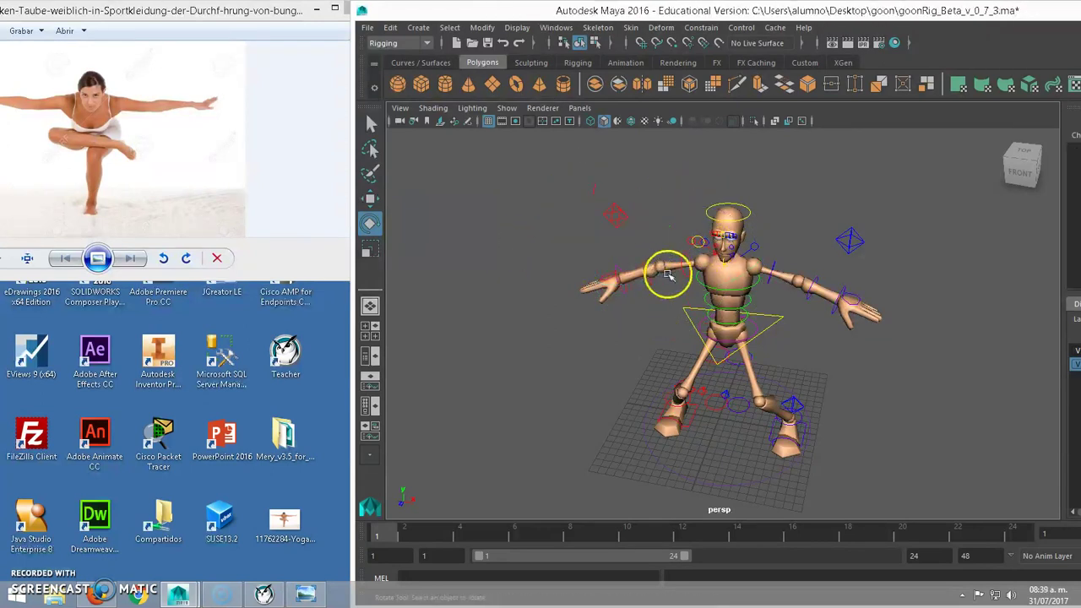
{"action": "left_click", "coordinate": [646, 262]}
{"action": "left_click_drag", "start_coordinate": [687, 216], "coordinate": [635, 194]}
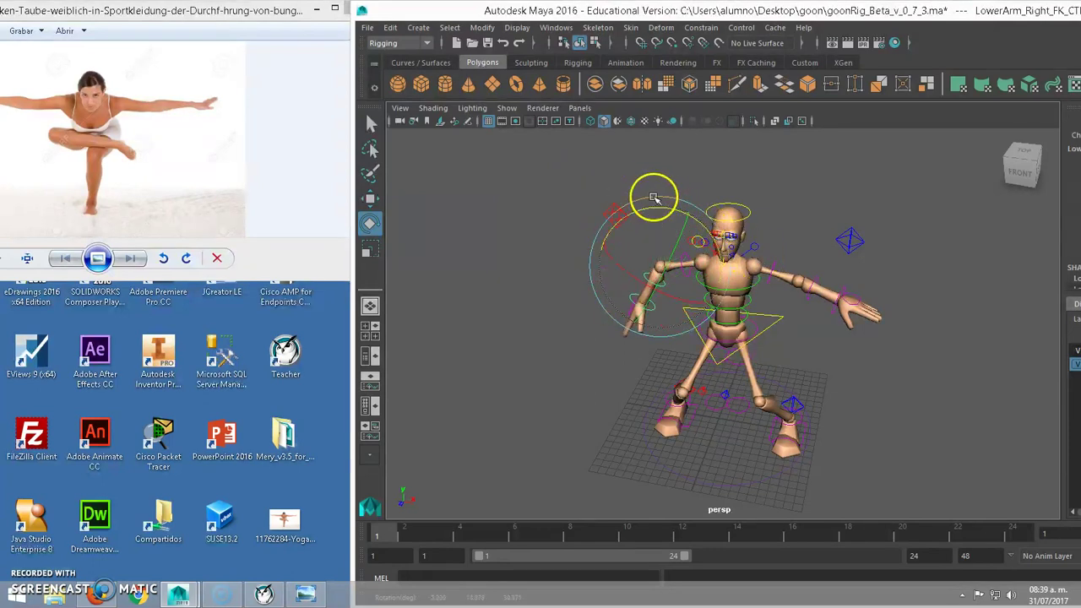
{"action": "key", "text": "ctrl+z"}
{"action": "key", "text": "ctrl+z"}
{"action": "key", "text": "ctrl+z"}
{"action": "key", "text": "ctrl+z"}
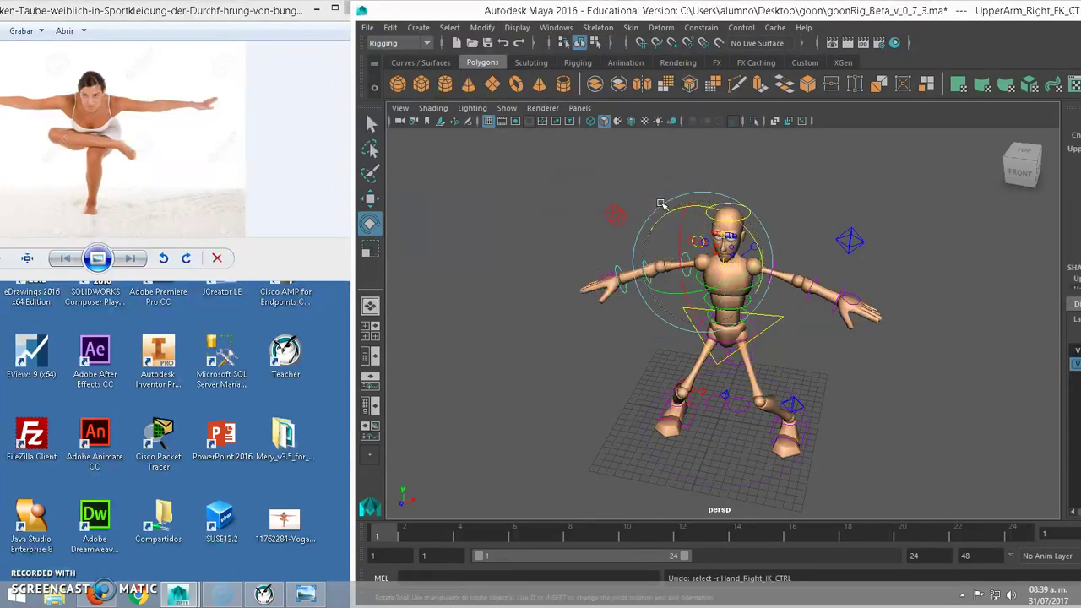
{"action": "left_click_drag", "start_coordinate": [740, 224], "coordinate": [752, 235]}
{"action": "left_click", "coordinate": [783, 253]}
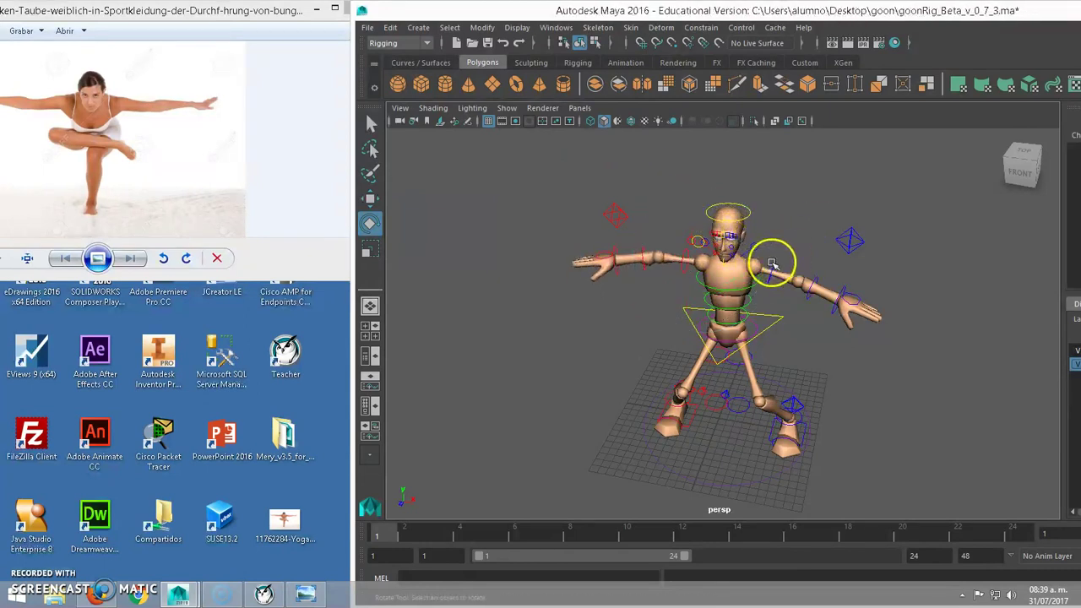
- Step the ViewCube through top, front and left views and deselect the head control
{"action": "left_click", "coordinate": [1020, 152]}
{"action": "scroll", "coordinate": [701, 315], "scroll_direction": "down", "scroll_amount": 2}
{"action": "scroll", "coordinate": [701, 314], "scroll_direction": "down", "scroll_amount": 3}
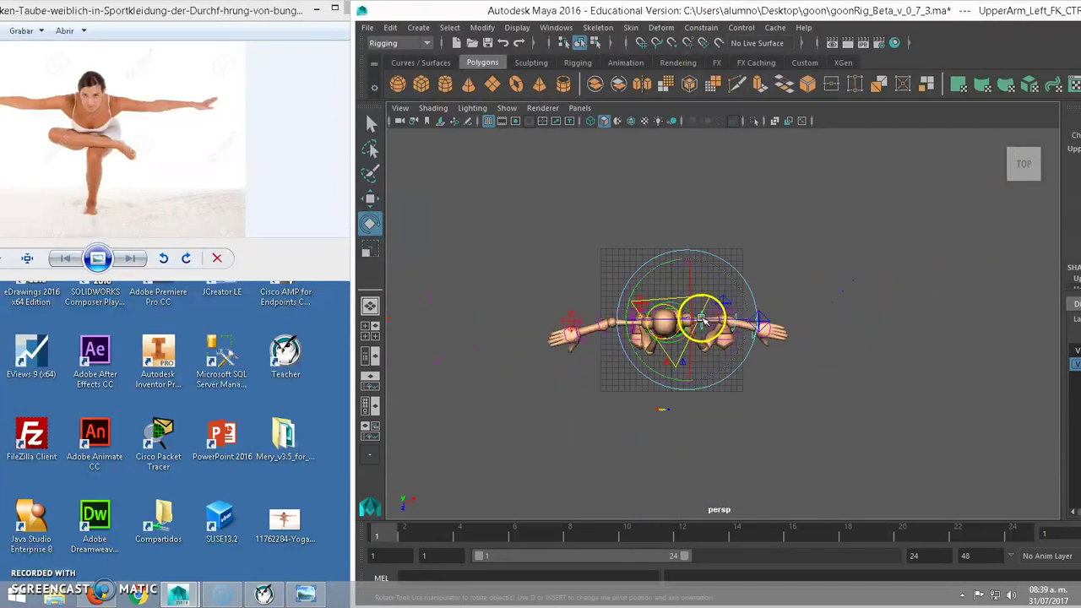
{"action": "scroll", "coordinate": [701, 314], "scroll_direction": "up", "scroll_amount": 3}
{"action": "scroll", "coordinate": [700, 315], "scroll_direction": "down", "scroll_amount": 3}
{"action": "scroll", "coordinate": [701, 314], "scroll_direction": "up", "scroll_amount": 3}
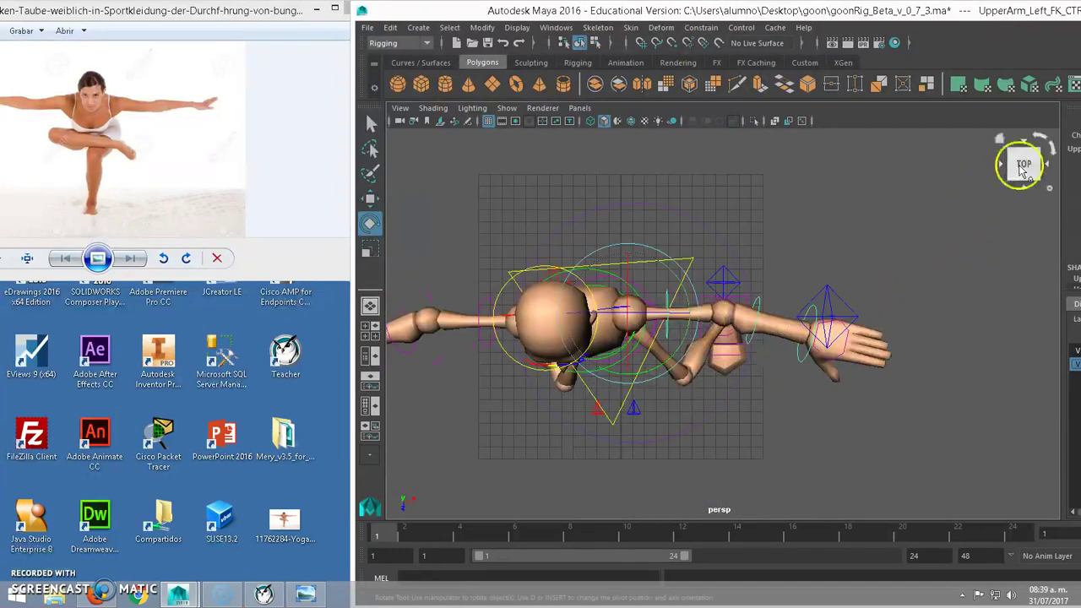
{"action": "left_click", "coordinate": [1024, 191]}
{"action": "scroll", "coordinate": [668, 265], "scroll_direction": "down", "scroll_amount": 2}
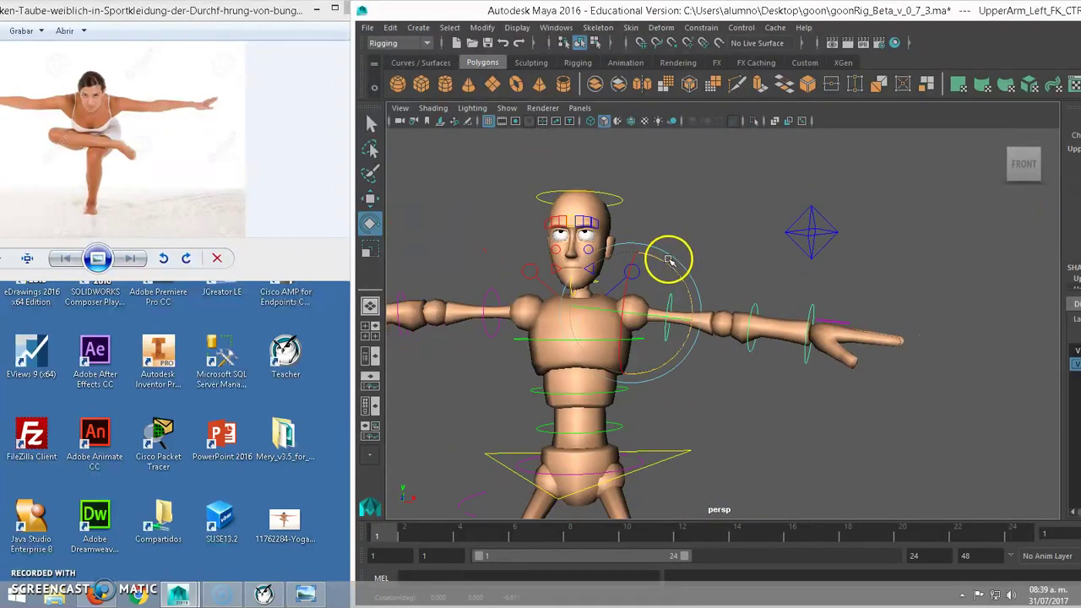
{"action": "scroll", "coordinate": [668, 259], "scroll_direction": "down", "scroll_amount": 2}
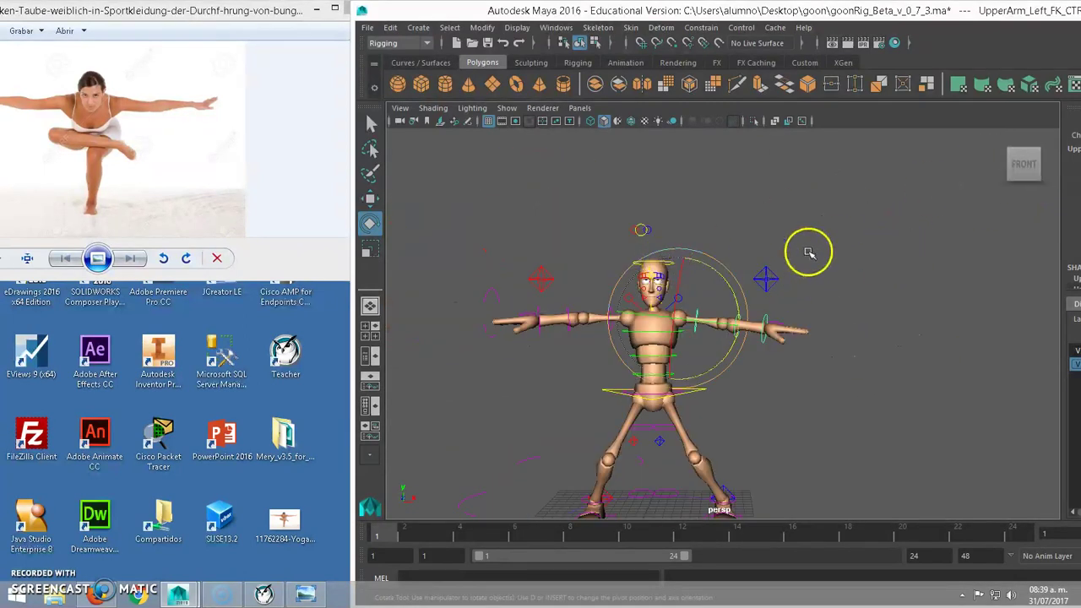
{"action": "left_click", "coordinate": [699, 388]}
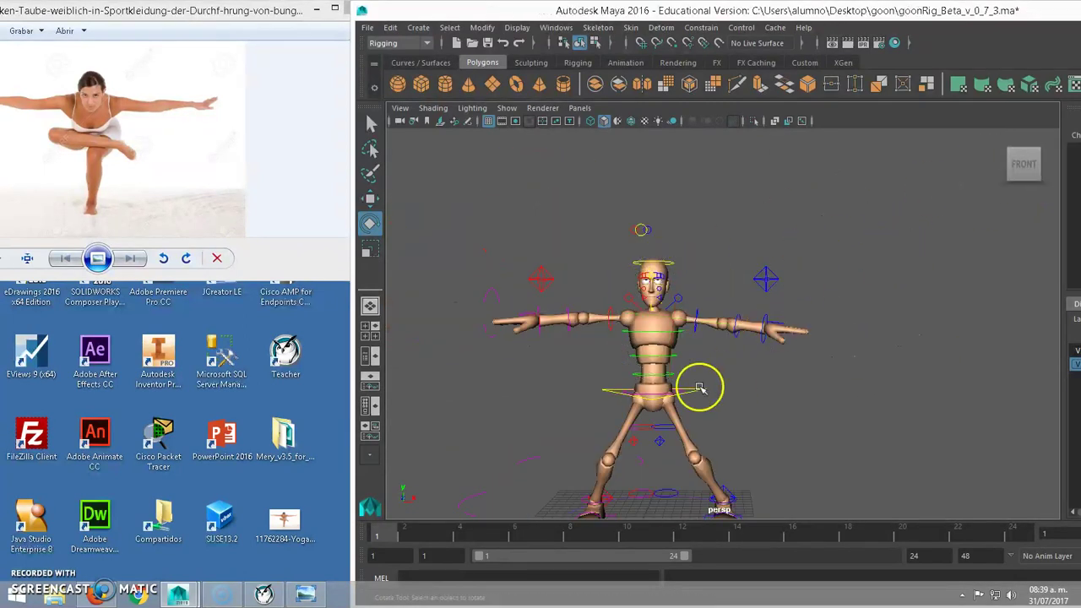
{"action": "left_click", "coordinate": [1013, 162]}
- Raise Center_Root_FK_CTRL upright, then rotate it to bend the upper body forward
{"action": "left_click", "coordinate": [760, 330]}
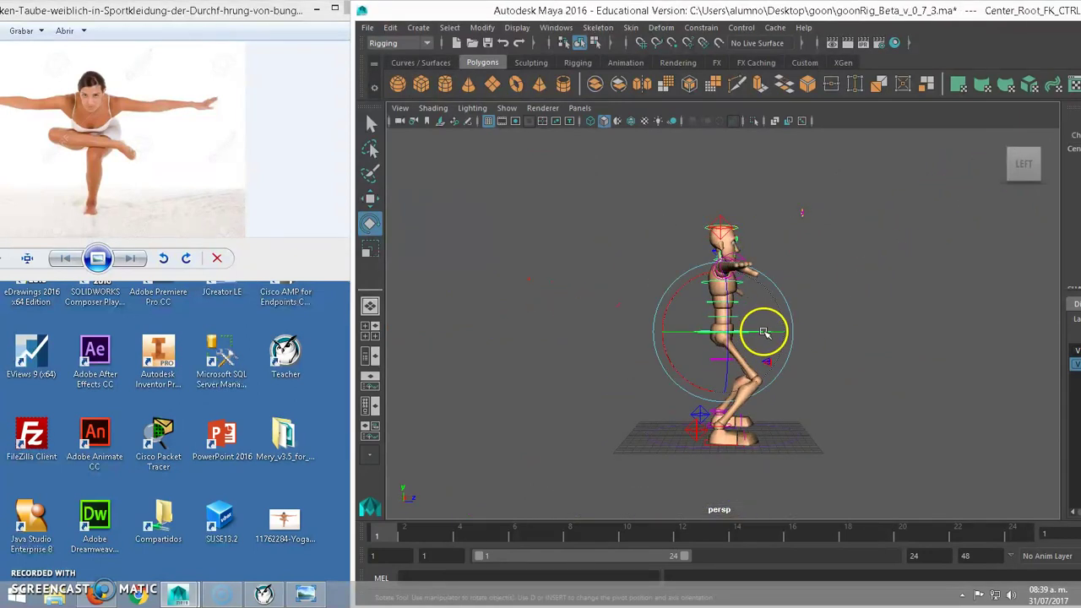
{"action": "key", "text": "w"}
{"action": "left_click_drag", "start_coordinate": [722, 286], "coordinate": [726, 264]}
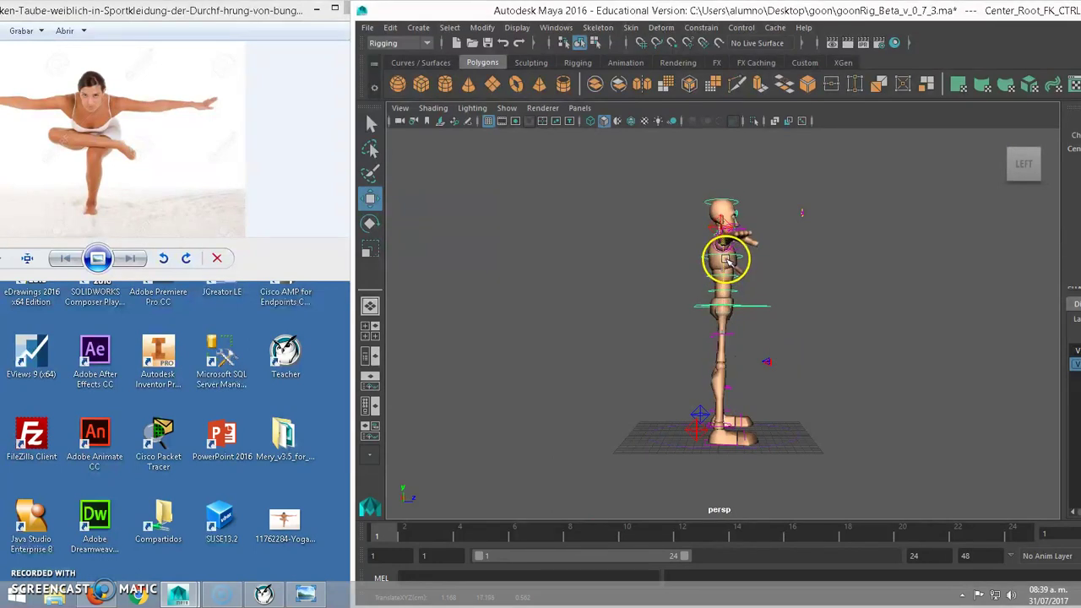
{"action": "left_click", "coordinate": [758, 307]}
{"action": "key", "text": "e"}
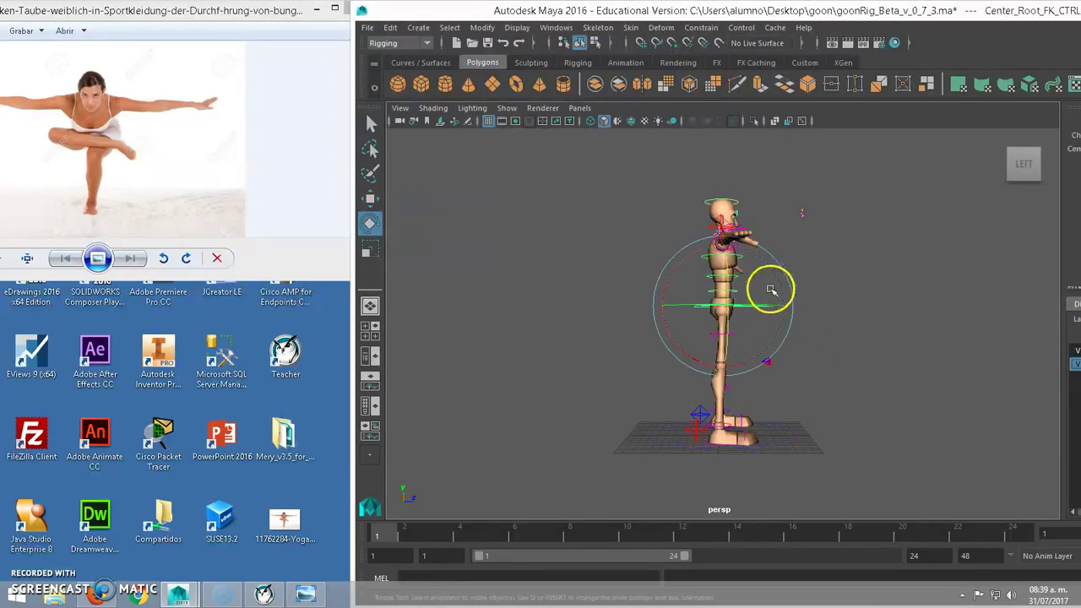
{"action": "mouse_move", "coordinate": [696, 249]}
{"action": "left_mouse_down"}
{"action": "mouse_move", "coordinate": [757, 173]}
{"action": "mouse_move", "coordinate": [752, 184]}
{"action": "left_mouse_up"}
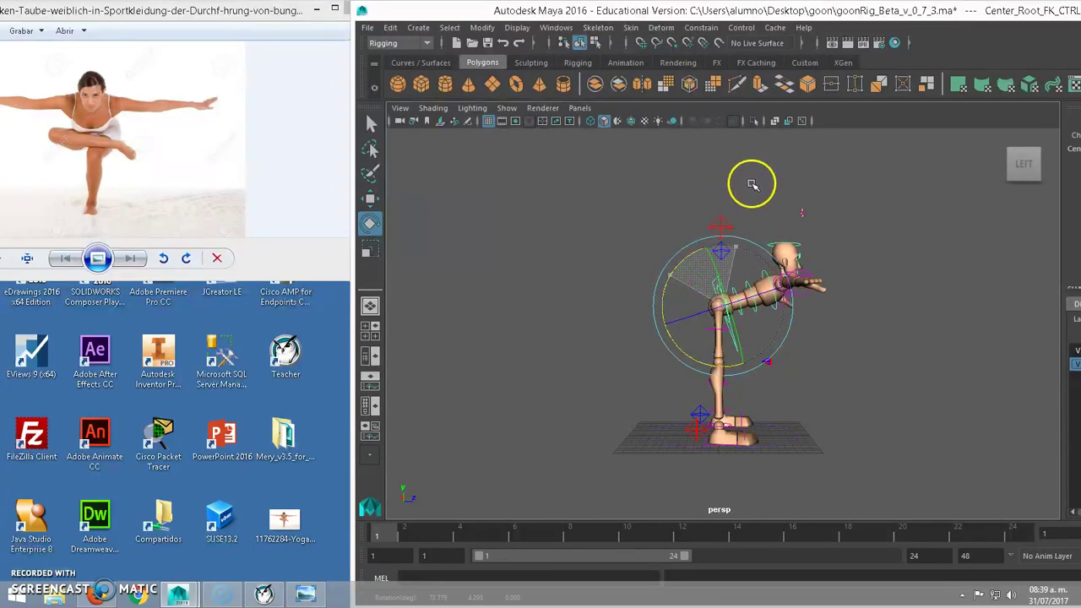
{"action": "left_click", "coordinate": [857, 279]}
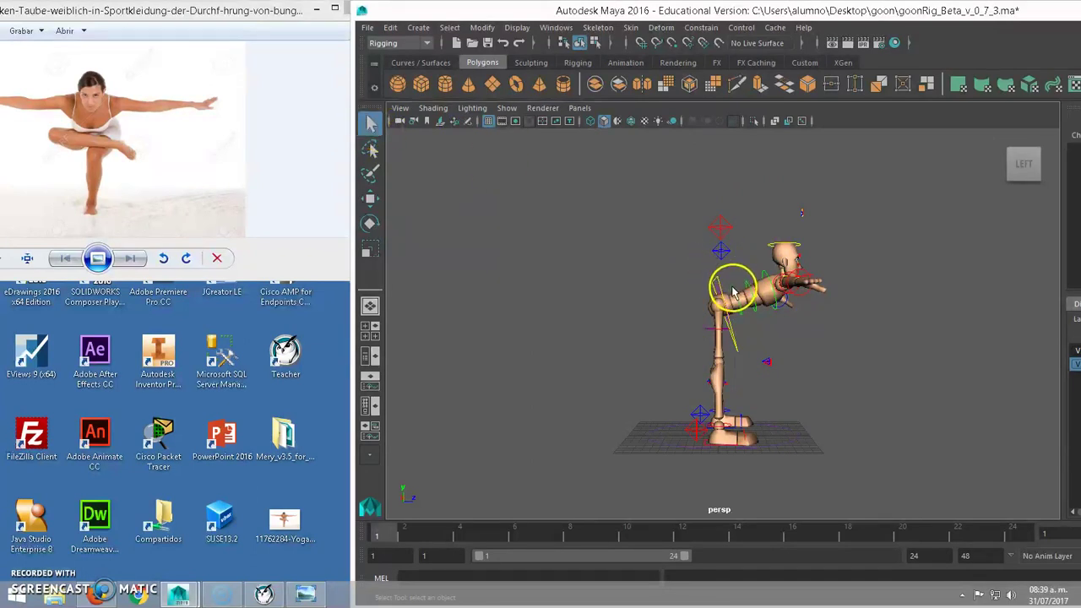
- Rotate the waist and chest FK controls to tilt the chest further forward
{"action": "left_click", "coordinate": [735, 296]}
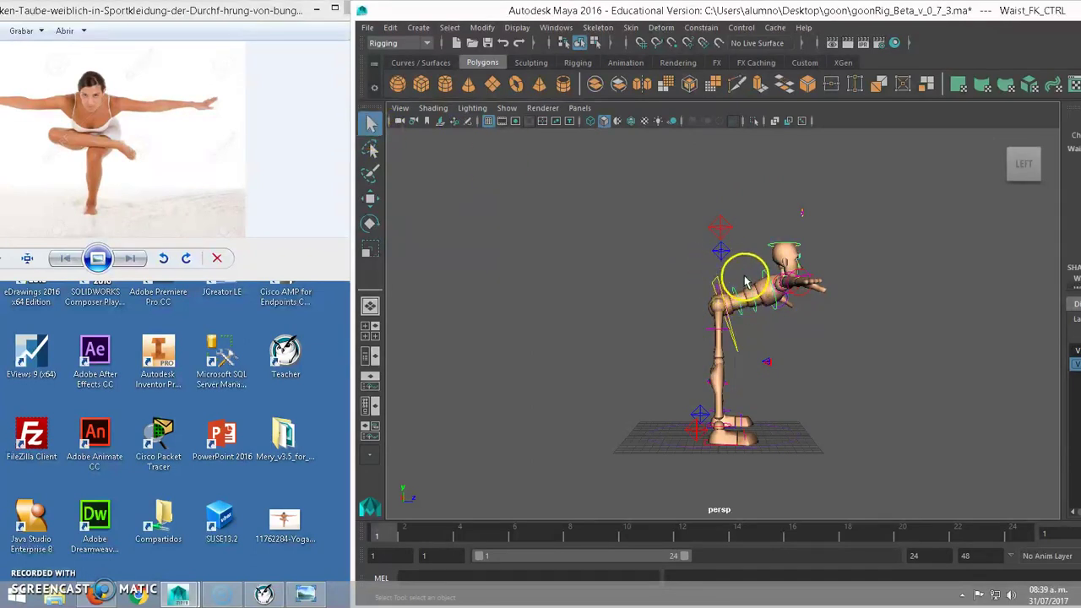
{"action": "left_click", "coordinate": [777, 314]}
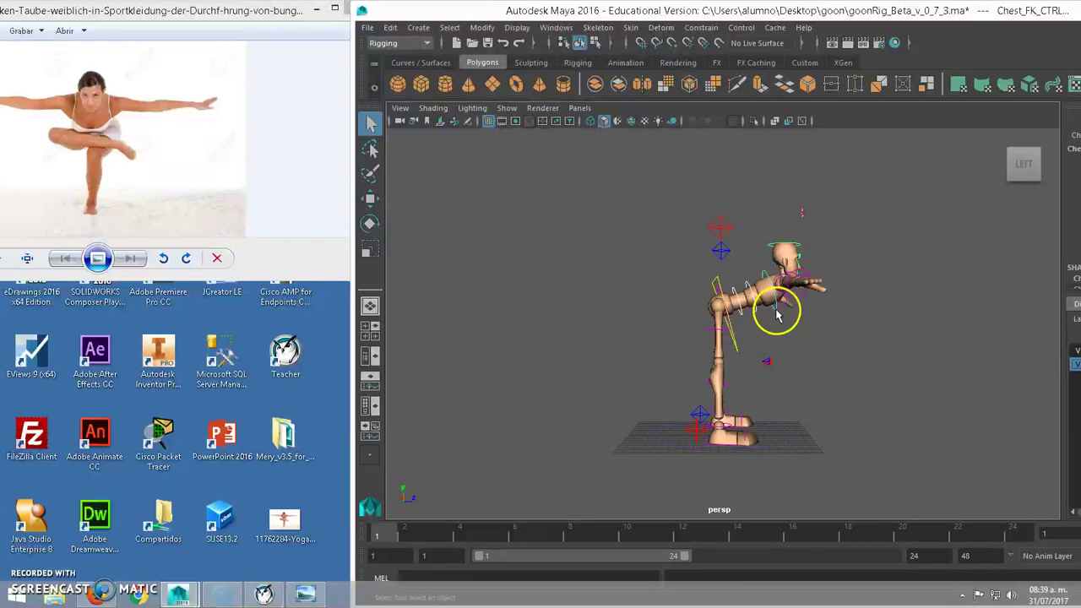
{"action": "key", "text": "e"}
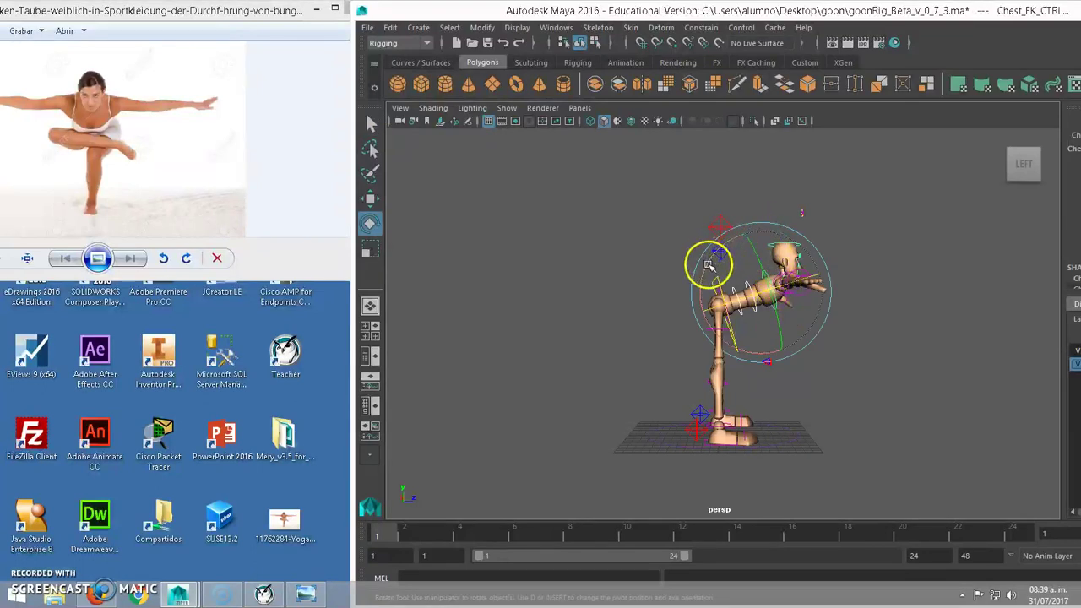
{"action": "mouse_move", "coordinate": [708, 265]}
{"action": "left_mouse_down"}
{"action": "mouse_move", "coordinate": [713, 255]}
{"action": "mouse_move", "coordinate": [702, 255]}
{"action": "left_mouse_up"}
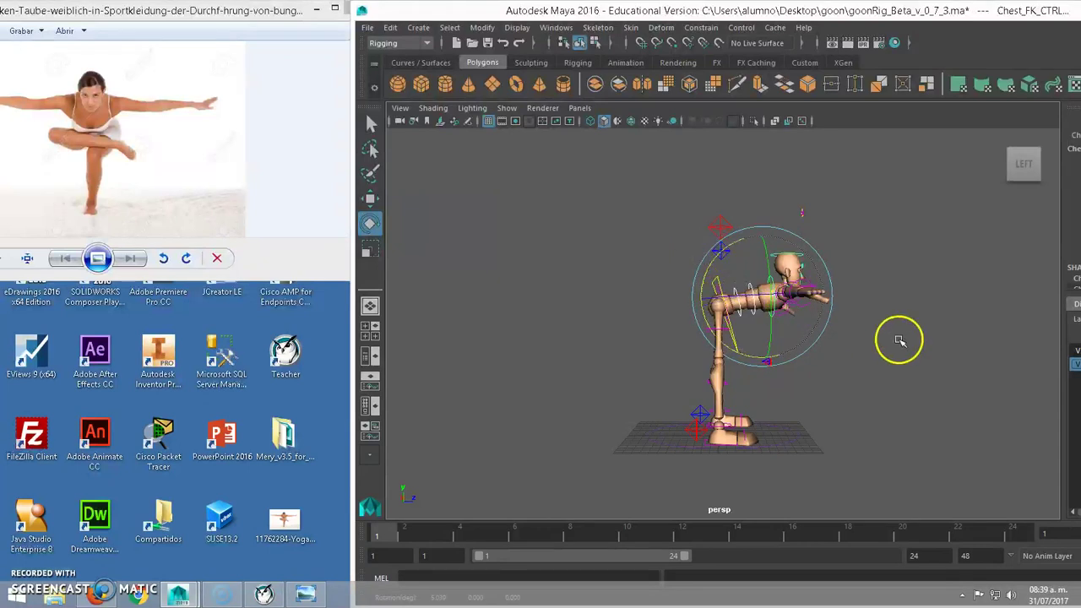
- Lower the root control so the hips drop into a crouch, then view the rig from the front
{"action": "left_click", "coordinate": [718, 279]}
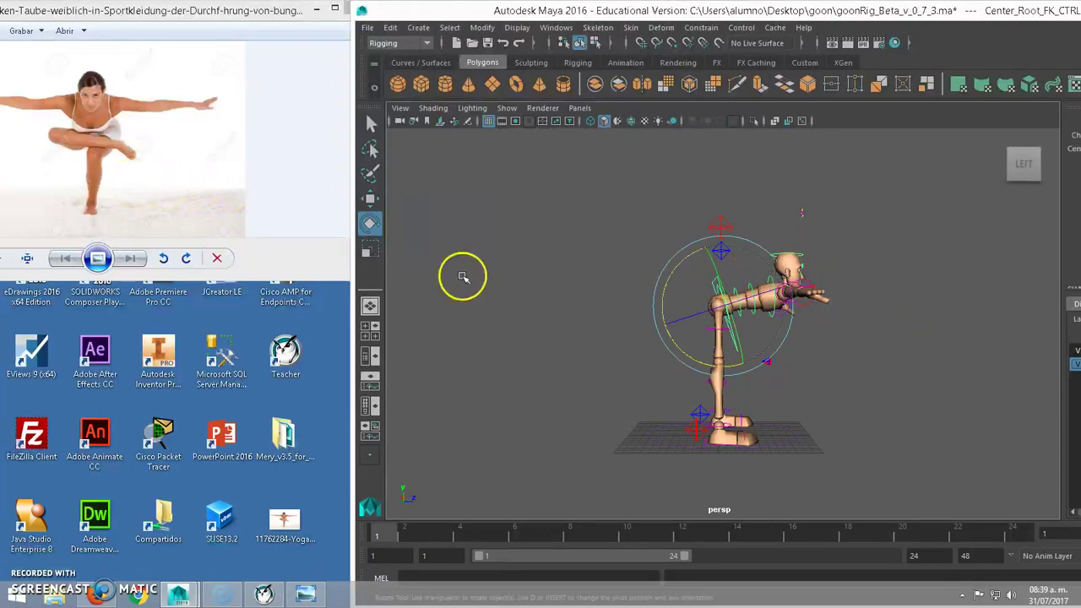
{"action": "key", "text": "w"}
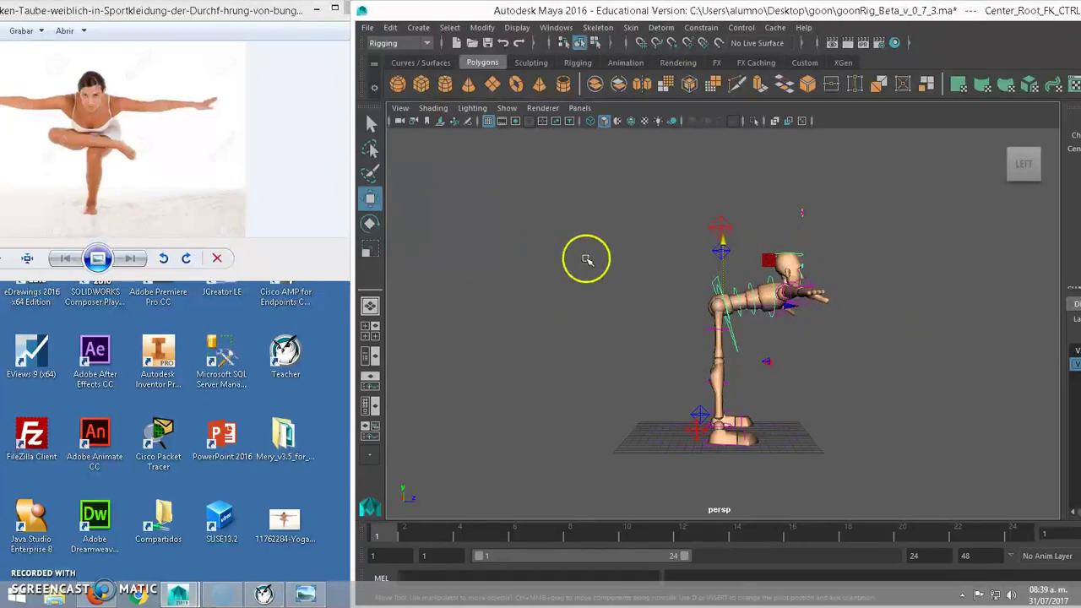
{"action": "mouse_move", "coordinate": [722, 250]}
{"action": "left_mouse_down"}
{"action": "mouse_move", "coordinate": [706, 307]}
{"action": "mouse_move", "coordinate": [707, 290]}
{"action": "left_mouse_up"}
{"action": "key", "text": "e"}
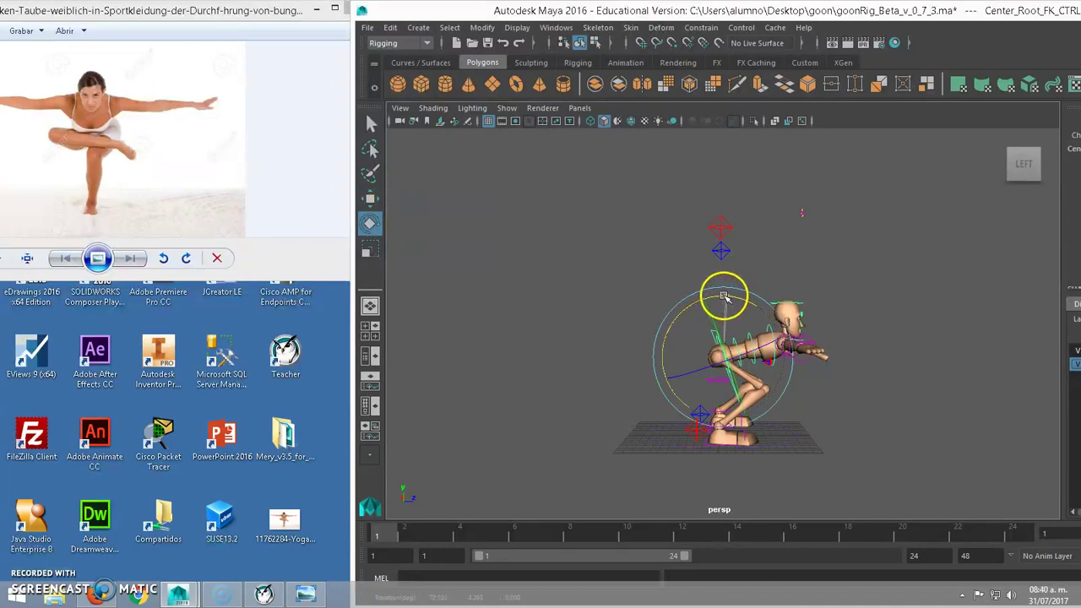
{"action": "left_click", "coordinate": [894, 377]}
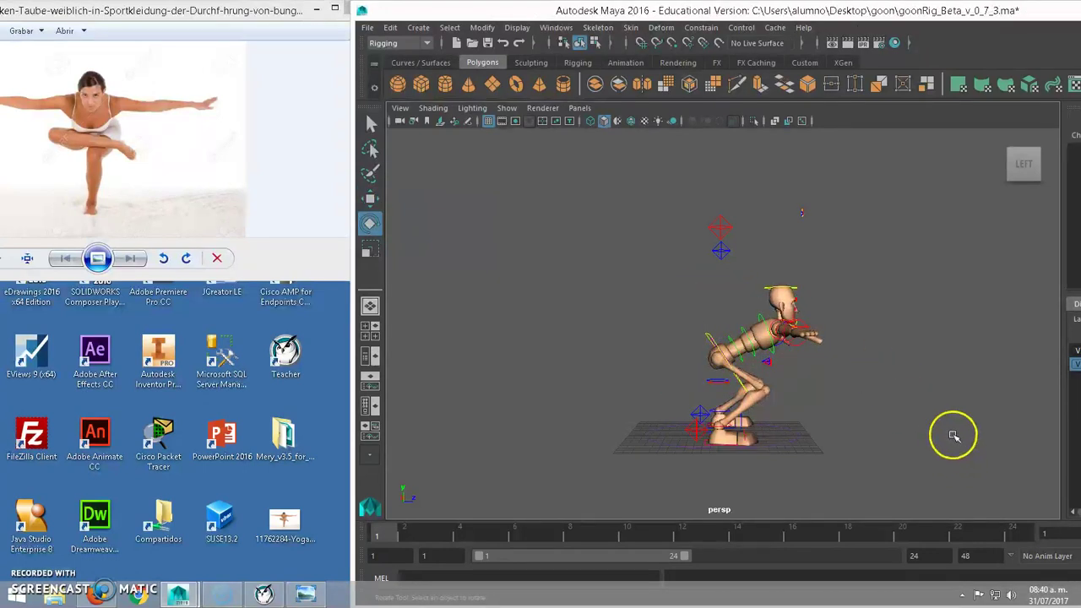
{"action": "mouse_move", "coordinate": [776, 415]}
{"action": "left_mouse_down", "text": "alt"}
{"action": "mouse_move", "coordinate": [735, 394]}
{"action": "mouse_move", "coordinate": [668, 415]}
{"action": "mouse_move", "coordinate": [595, 415]}
{"action": "mouse_move", "coordinate": [578, 397]}
{"action": "left_mouse_up", "text": "alt"}
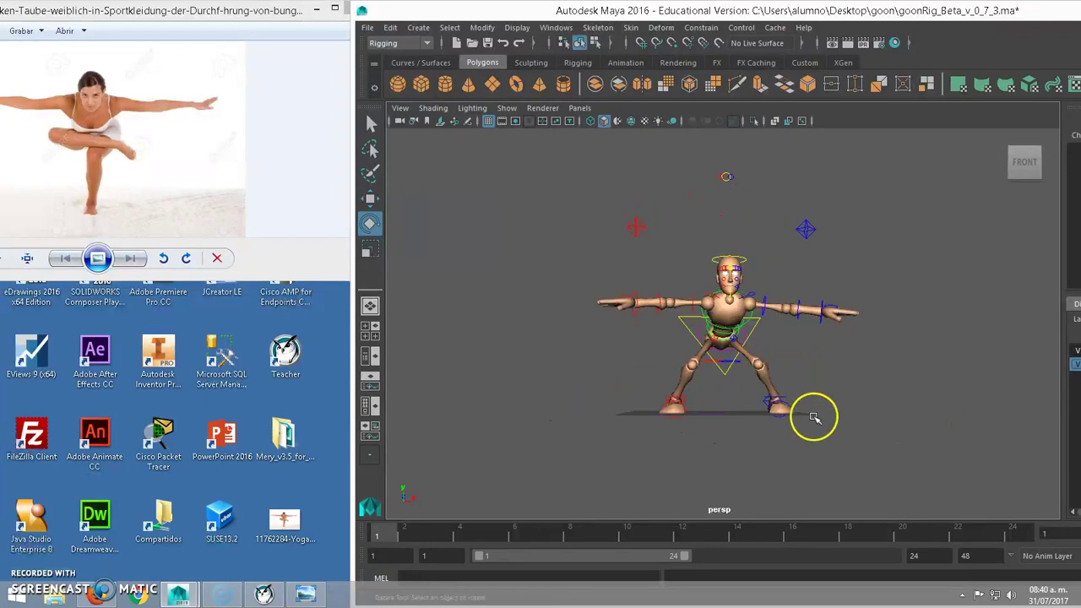
- Slide Foot_Left_IK_CTRL inward under the body as the standing leg
{"action": "left_click", "coordinate": [765, 402]}
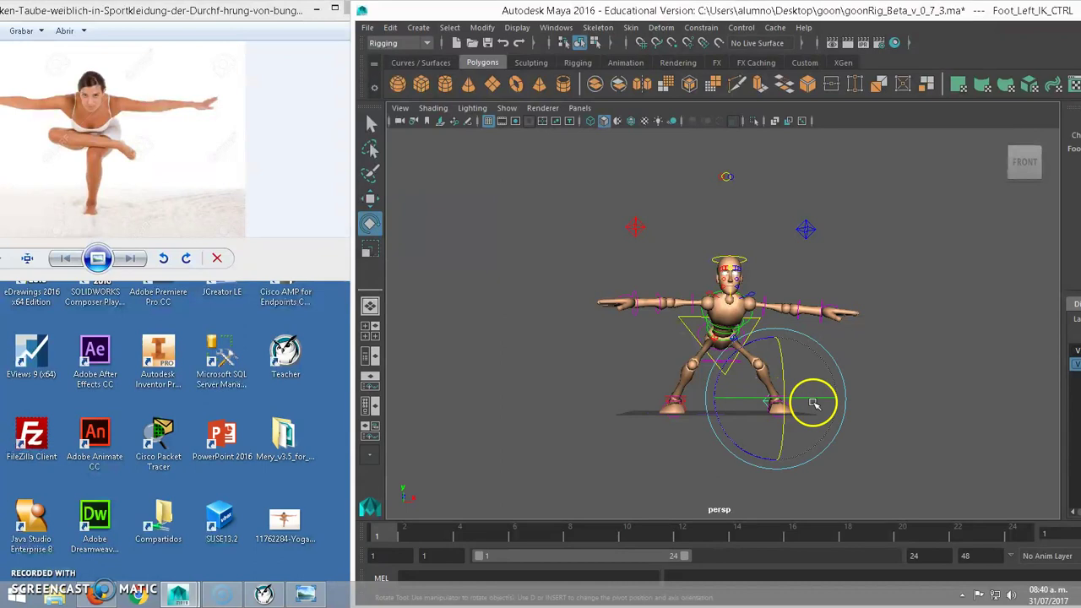
{"action": "key", "text": "w"}
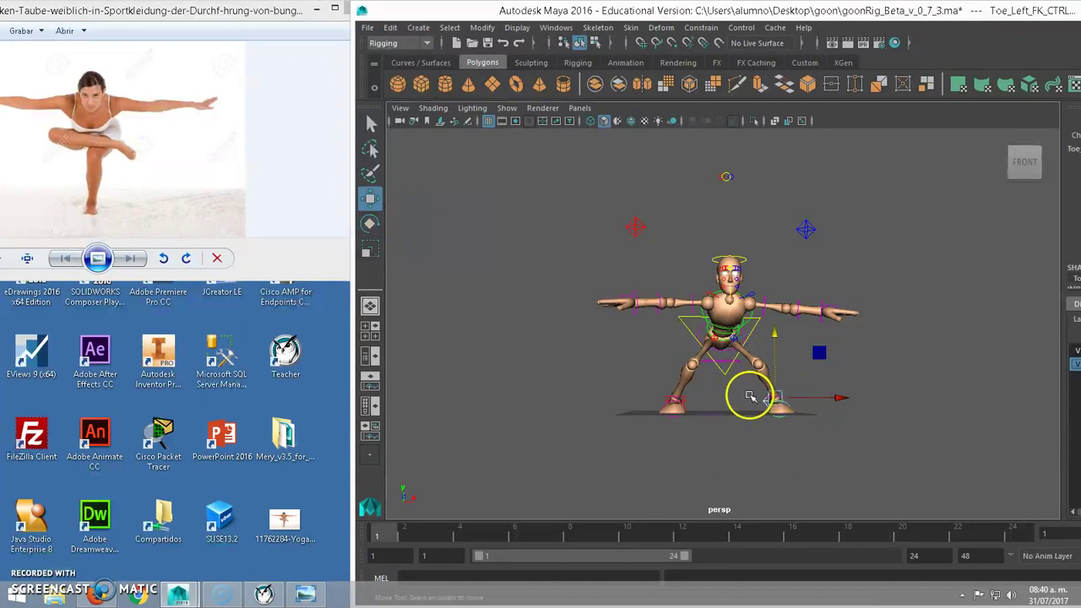
{"action": "left_click", "coordinate": [768, 400]}
{"action": "left_click", "coordinate": [750, 400]}
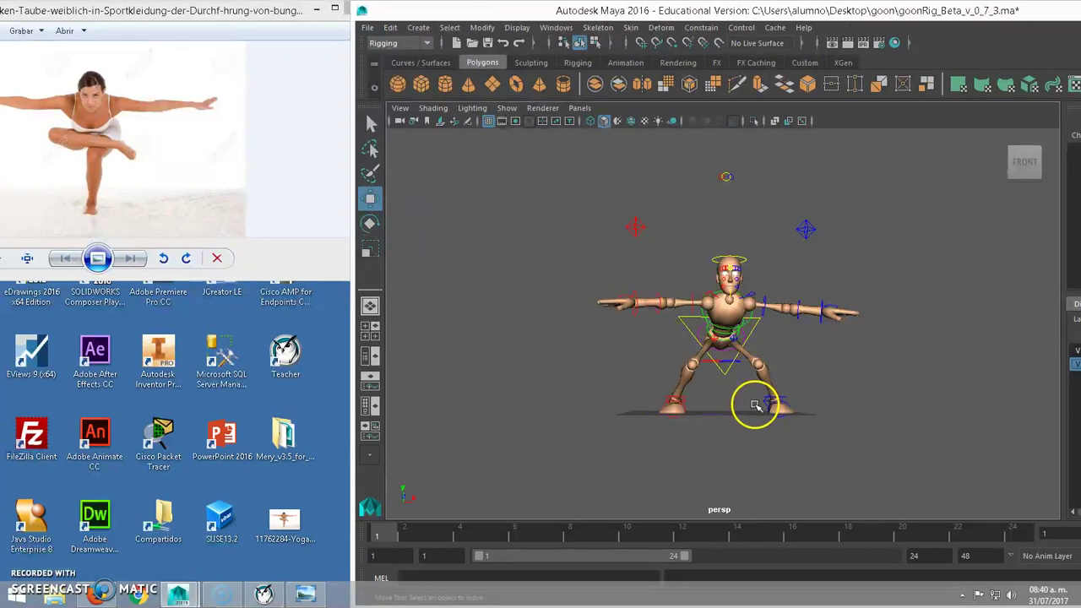
{"action": "left_click", "coordinate": [764, 403]}
{"action": "left_click_drag", "start_coordinate": [820, 398], "coordinate": [790, 399]}
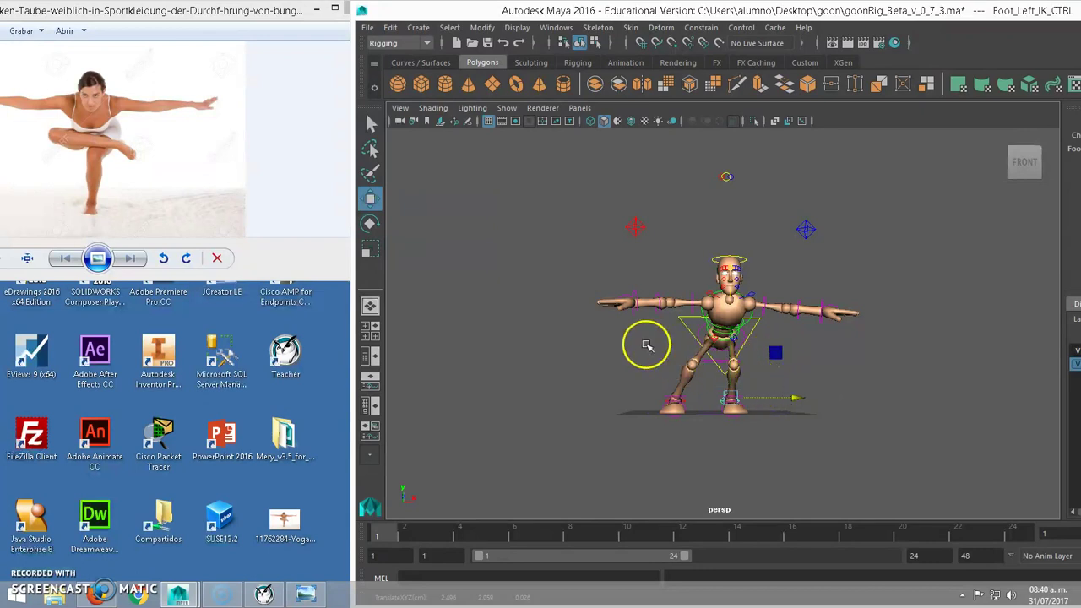
{"action": "left_click", "coordinate": [662, 396]}
- Lift Foot_Right_IK_CTRL, tilt it, and move it across the standing left leg
{"action": "left_click", "coordinate": [686, 400]}
{"action": "mouse_move", "coordinate": [685, 398]}
{"action": "left_mouse_down"}
{"action": "mouse_move", "coordinate": [670, 343]}
{"action": "mouse_move", "coordinate": [678, 317]}
{"action": "mouse_move", "coordinate": [762, 362]}
{"action": "left_mouse_up"}
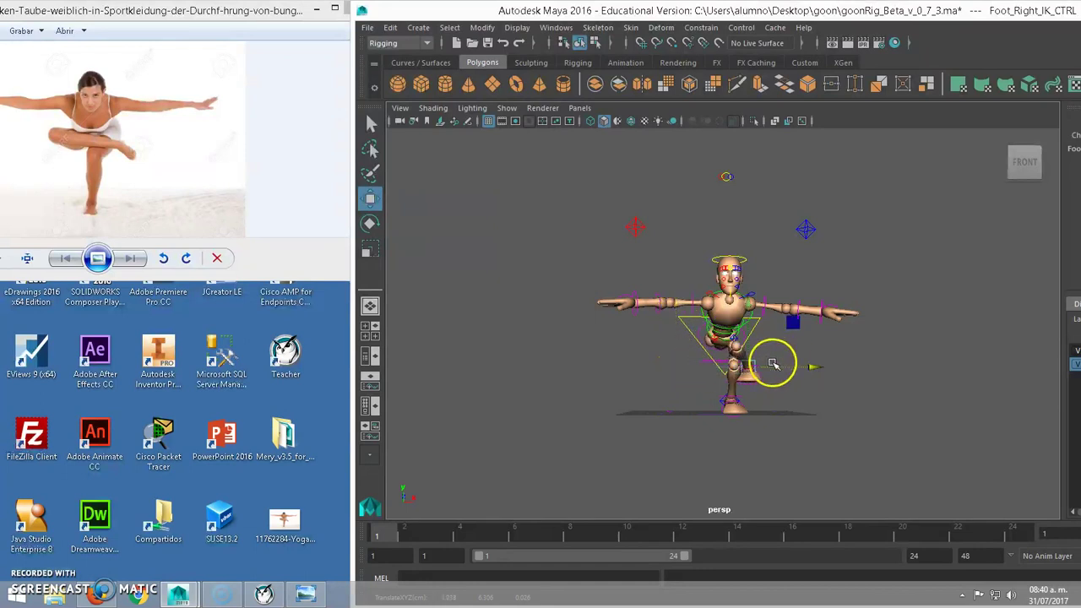
{"action": "key", "text": "e"}
{"action": "mouse_move", "coordinate": [704, 313]}
{"action": "left_mouse_down"}
{"action": "mouse_move", "coordinate": [644, 444]}
{"action": "mouse_move", "coordinate": [625, 548]}
{"action": "mouse_move", "coordinate": [794, 414]}
{"action": "left_mouse_up"}
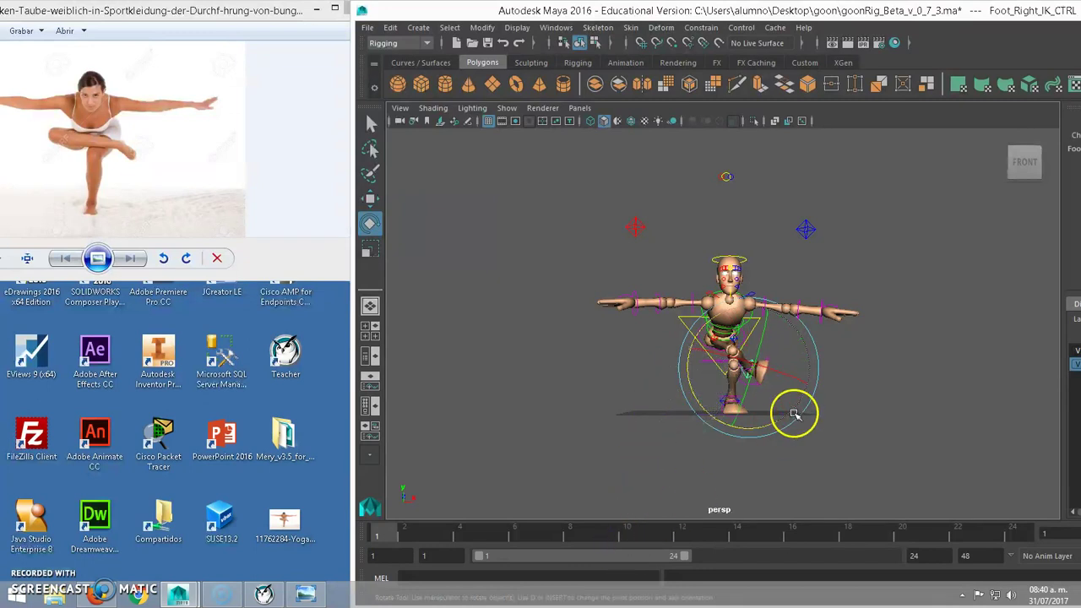
{"action": "key", "text": "w"}
{"action": "left_click", "coordinate": [743, 363]}
{"action": "left_click_drag", "start_coordinate": [749, 323], "coordinate": [747, 317]}
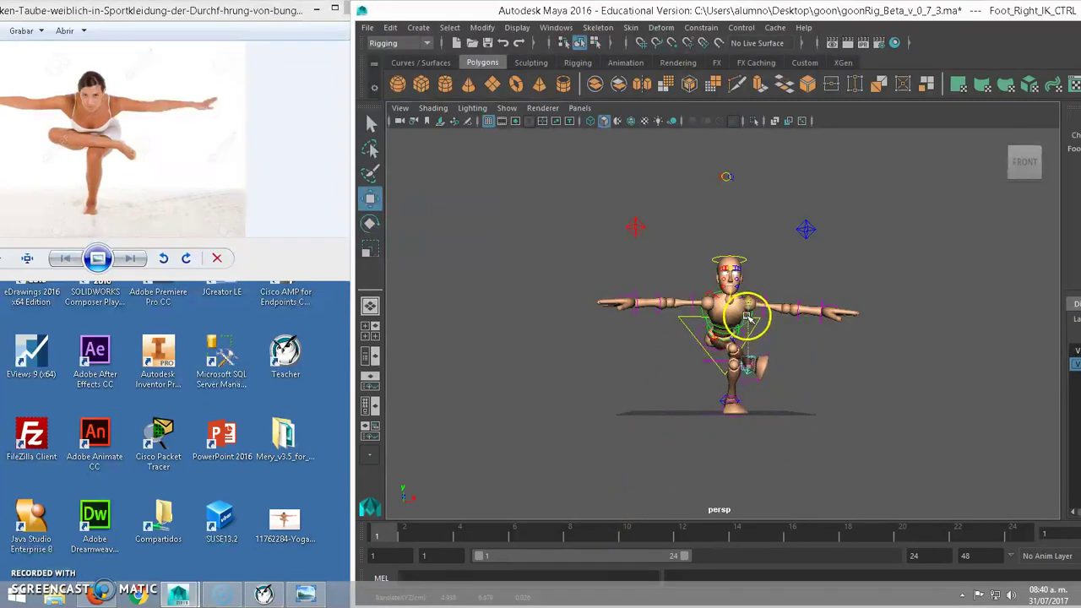
{"action": "left_click_drag", "start_coordinate": [798, 358], "coordinate": [787, 359]}
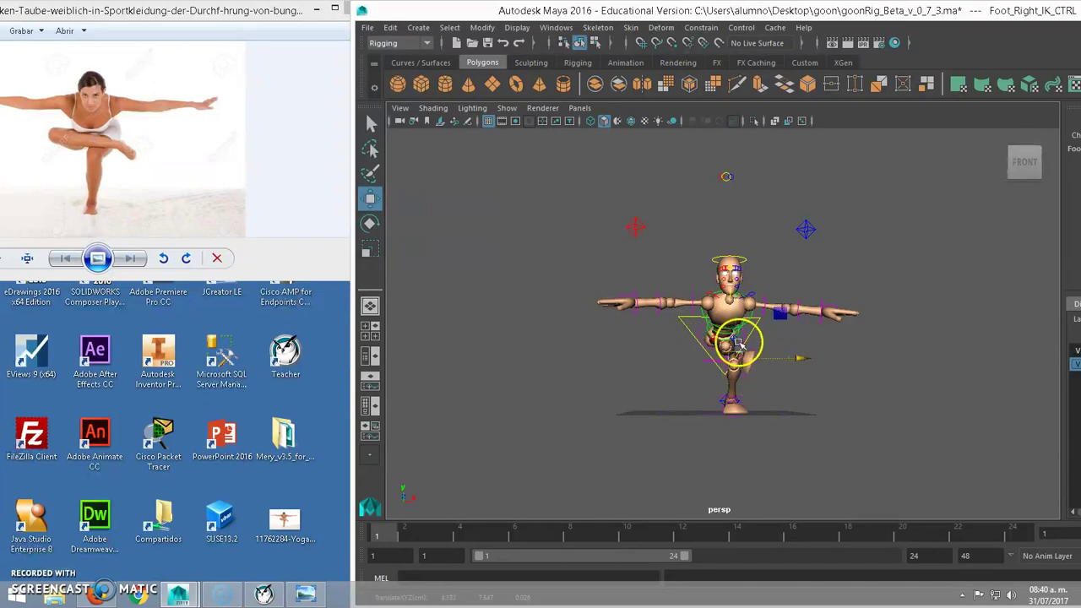
{"action": "middle_click_drag", "start_coordinate": [739, 342], "coordinate": [711, 362], "text": "alt"}
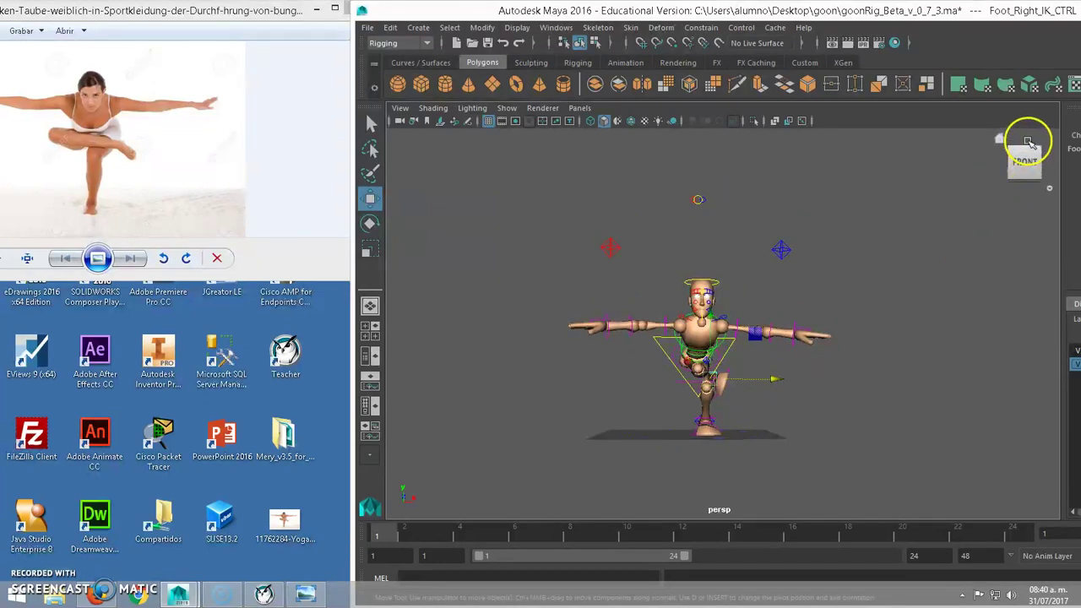
- Switch to wireframe display and orbit around the crossed-leg pose from several angles
{"action": "left_click", "coordinate": [1026, 156]}
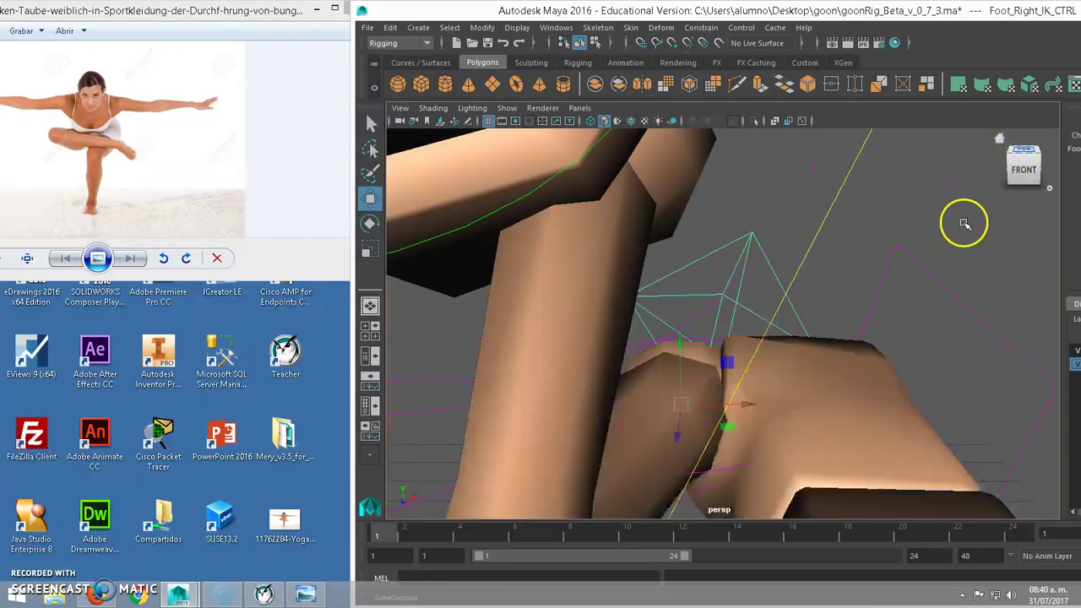
{"action": "mouse_move", "coordinate": [705, 408]}
{"action": "left_mouse_down", "text": "alt"}
{"action": "mouse_move", "coordinate": [676, 386]}
{"action": "mouse_move", "coordinate": [707, 175]}
{"action": "mouse_move", "coordinate": [647, 350]}
{"action": "mouse_move", "coordinate": [663, 297]}
{"action": "left_mouse_up", "text": "alt"}
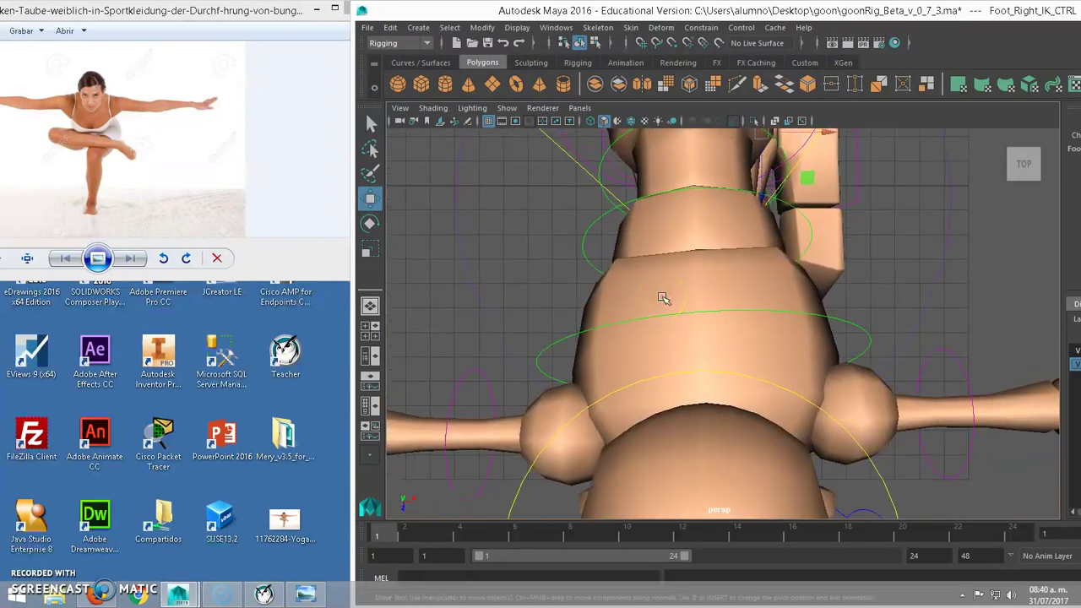
{"action": "key", "text": "4"}
{"action": "left_click", "coordinate": [729, 391]}
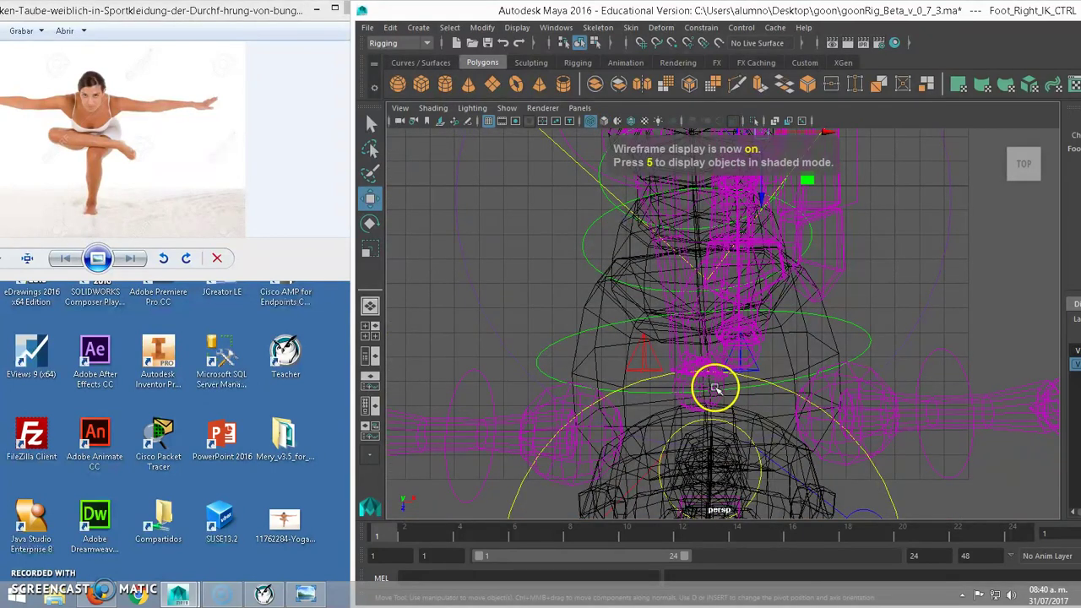
{"action": "scroll", "coordinate": [673, 375], "scroll_direction": "down", "scroll_amount": 3}
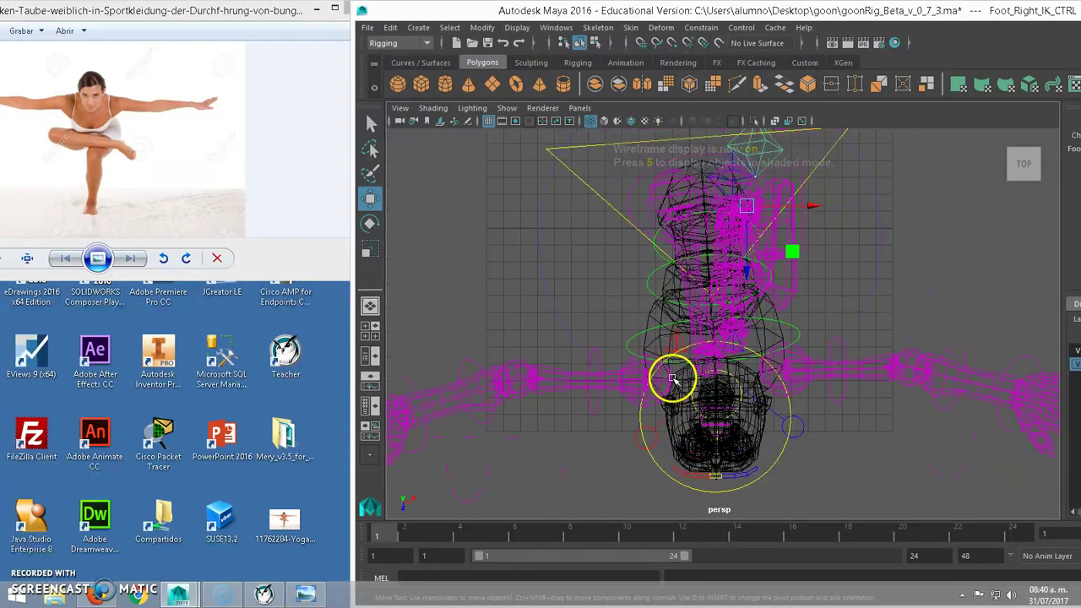
{"action": "mouse_move", "coordinate": [777, 429]}
{"action": "left_mouse_down", "text": "alt"}
{"action": "mouse_move", "coordinate": [665, 399]}
{"action": "mouse_move", "coordinate": [671, 461]}
{"action": "mouse_move", "coordinate": [687, 321]}
{"action": "mouse_move", "coordinate": [816, 330]}
{"action": "mouse_move", "coordinate": [628, 301]}
{"action": "mouse_move", "coordinate": [714, 326]}
{"action": "left_mouse_up", "text": "alt"}
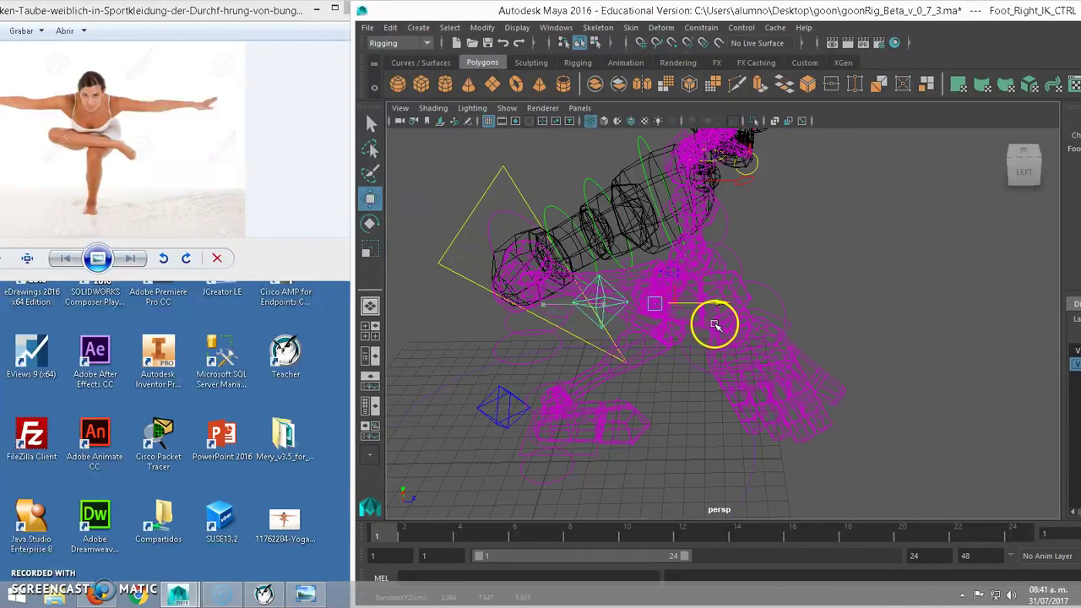
{"action": "mouse_move", "coordinate": [781, 332]}
{"action": "left_mouse_down", "text": "alt"}
{"action": "mouse_move", "coordinate": [743, 337]}
{"action": "mouse_move", "coordinate": [755, 362]}
{"action": "mouse_move", "coordinate": [573, 322]}
{"action": "left_mouse_up", "text": "alt"}
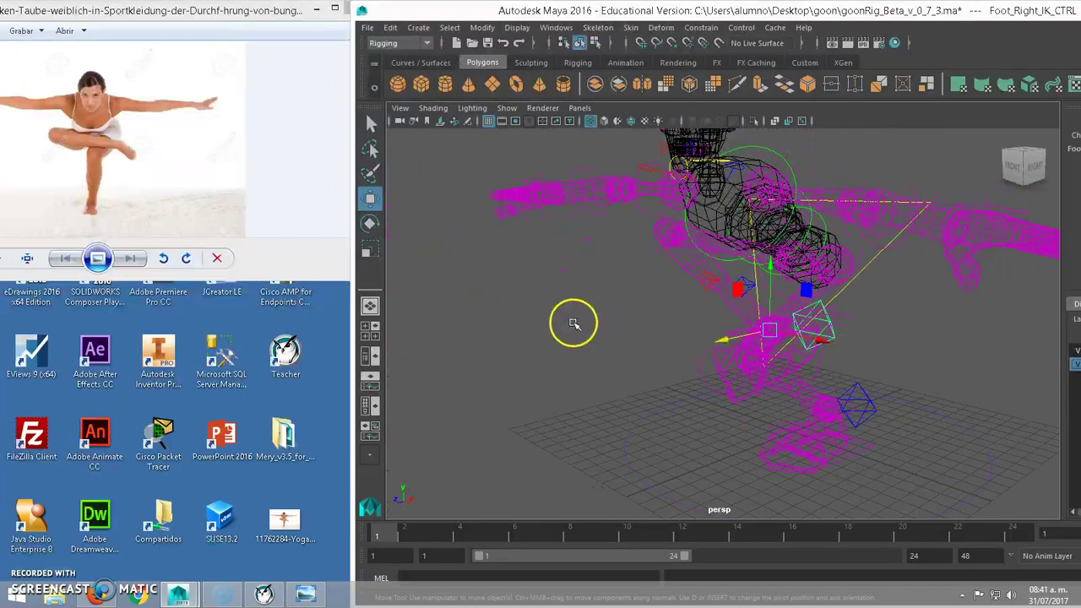
- Return to shaded display and show Foot_Right_IK_CTRL's Channel Box values (Translate 3.185, 5.653, 5.565; Rotate Z 73.188)
{"action": "key", "text": "5"}
{"action": "mouse_move", "coordinate": [666, 354]}
{"action": "left_mouse_down", "text": "alt"}
{"action": "mouse_move", "coordinate": [768, 361]}
{"action": "mouse_move", "coordinate": [526, 347]}
{"action": "mouse_move", "coordinate": [565, 379]}
{"action": "mouse_move", "coordinate": [741, 391]}
{"action": "mouse_move", "coordinate": [797, 352]}
{"action": "mouse_move", "coordinate": [748, 282]}
{"action": "left_mouse_up", "text": "alt"}
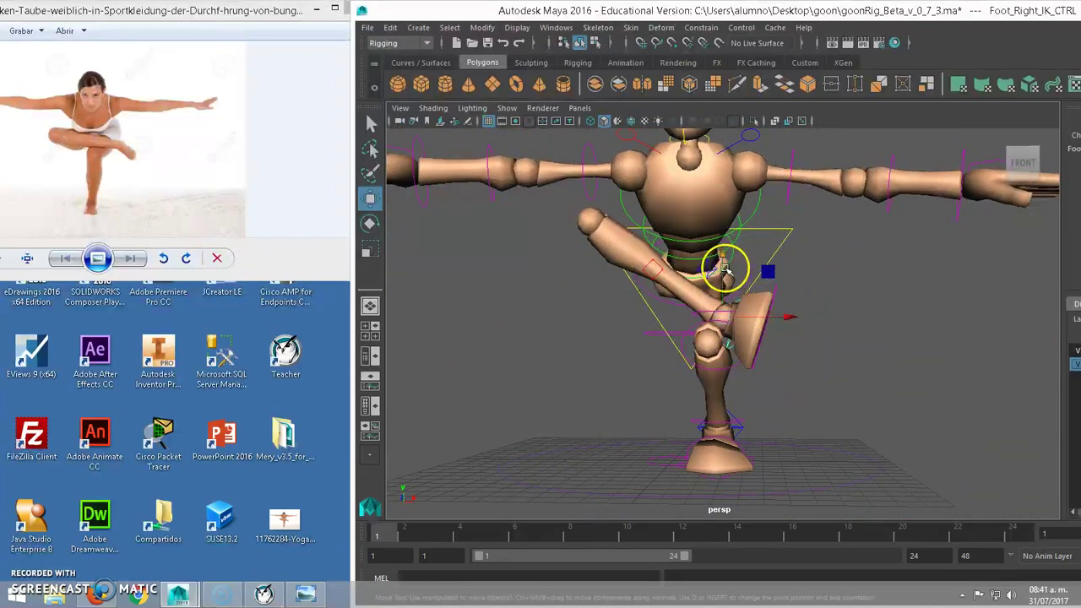
{"action": "left_click", "coordinate": [728, 269]}
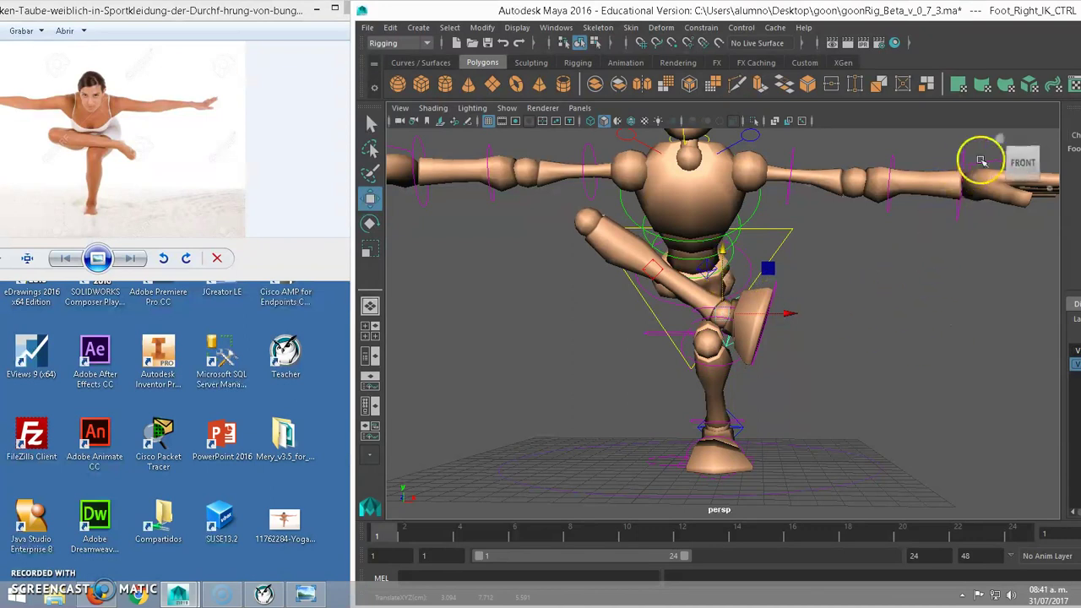
{"action": "left_click_drag", "start_coordinate": [1001, 17], "coordinate": [749, 24]}
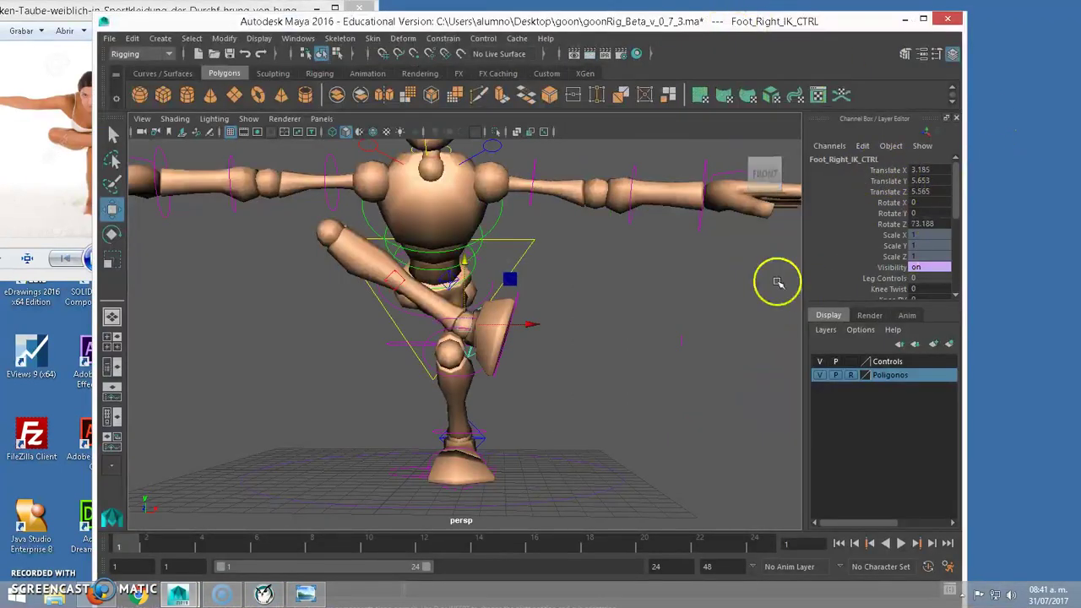
- Set Knee Twist on Foot_Right_IK_CTRL to about 40, turning the raised leg outward
{"action": "left_click_drag", "start_coordinate": [958, 185], "coordinate": [953, 228]}
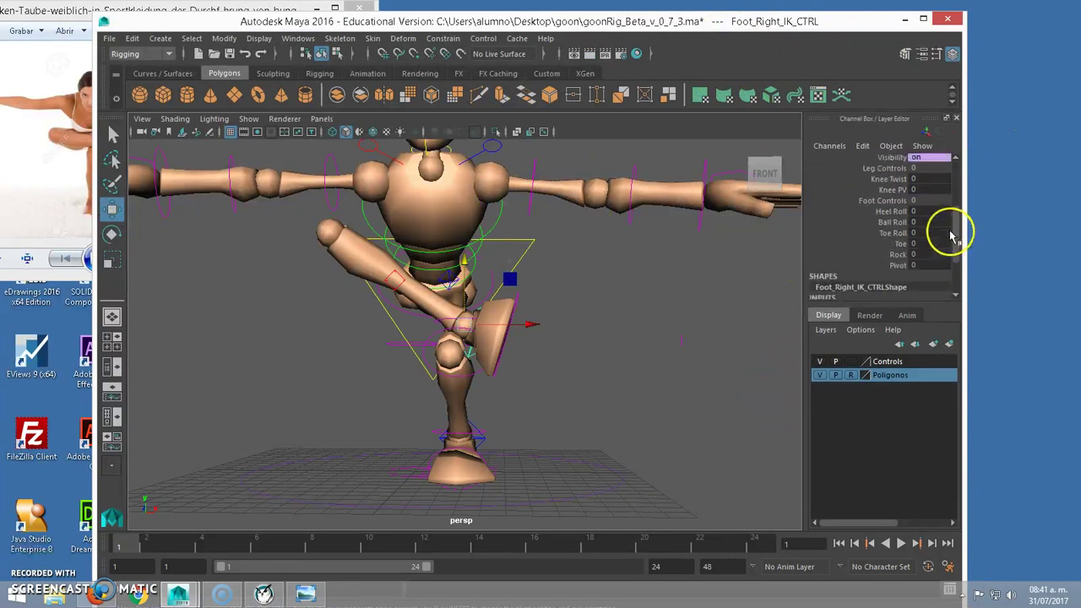
{"action": "left_click", "coordinate": [887, 199]}
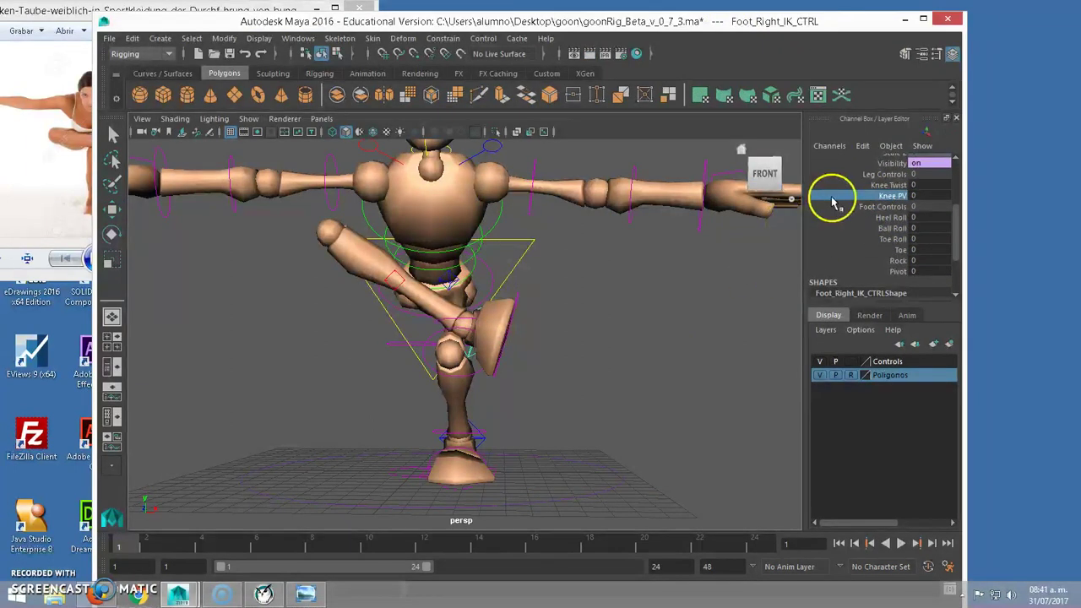
{"action": "left_click", "coordinate": [879, 184]}
{"action": "middle_click_drag", "start_coordinate": [629, 301], "coordinate": [785, 272]}
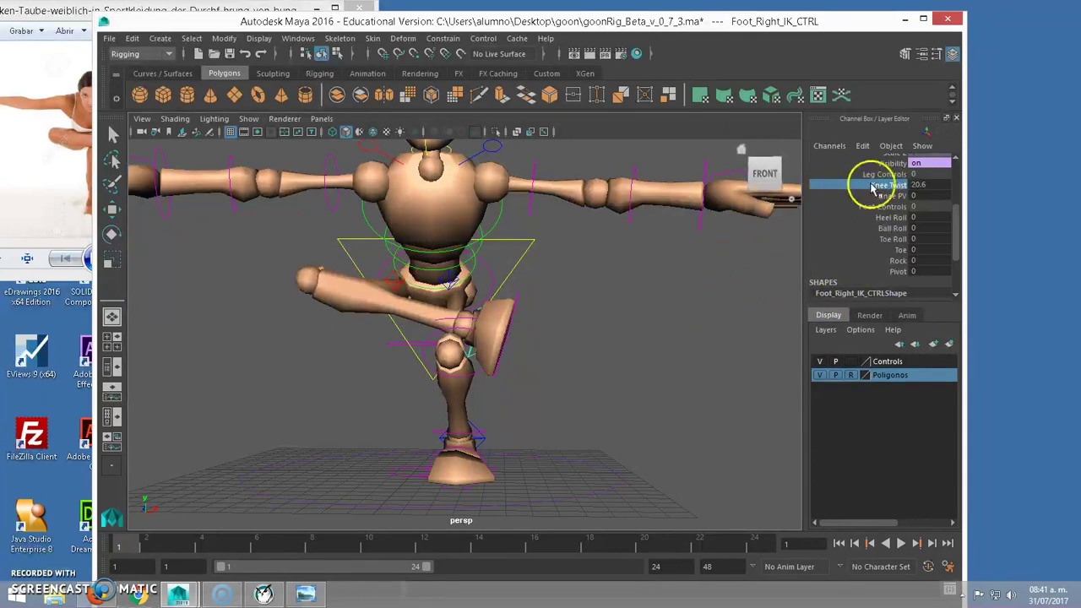
{"action": "mouse_move", "coordinate": [672, 334]}
{"action": "middle_mouse_down"}
{"action": "mouse_move", "coordinate": [688, 326]}
{"action": "mouse_move", "coordinate": [623, 326]}
{"action": "mouse_move", "coordinate": [774, 321]}
{"action": "mouse_move", "coordinate": [565, 326]}
{"action": "mouse_move", "coordinate": [669, 333]}
{"action": "mouse_move", "coordinate": [596, 335]}
{"action": "mouse_move", "coordinate": [769, 278]}
{"action": "middle_mouse_up"}
{"action": "double_click", "coordinate": [928, 185]}
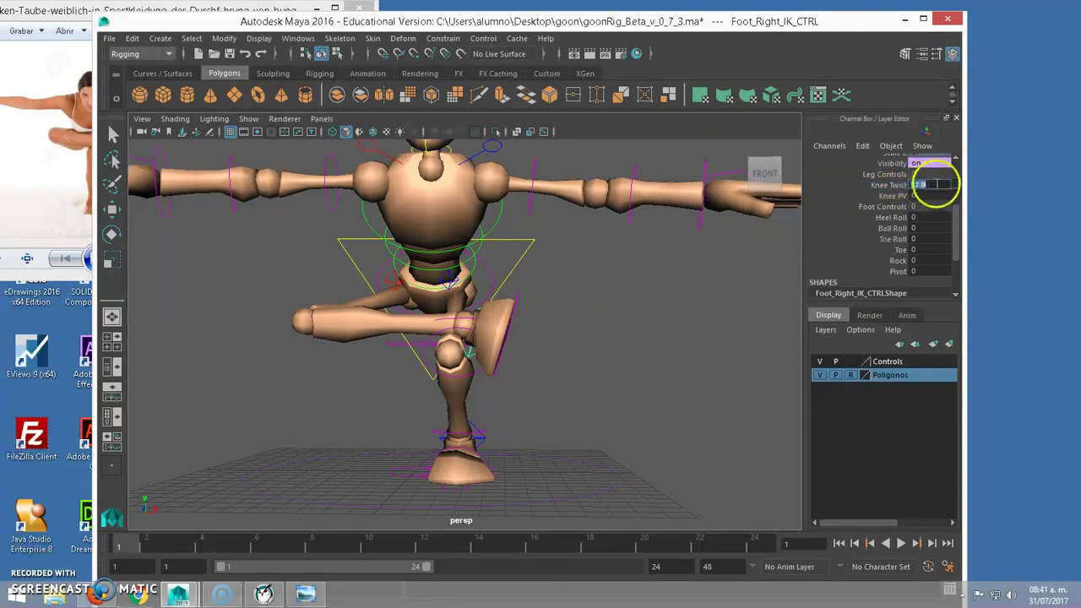
{"action": "key", "text": "Return"}
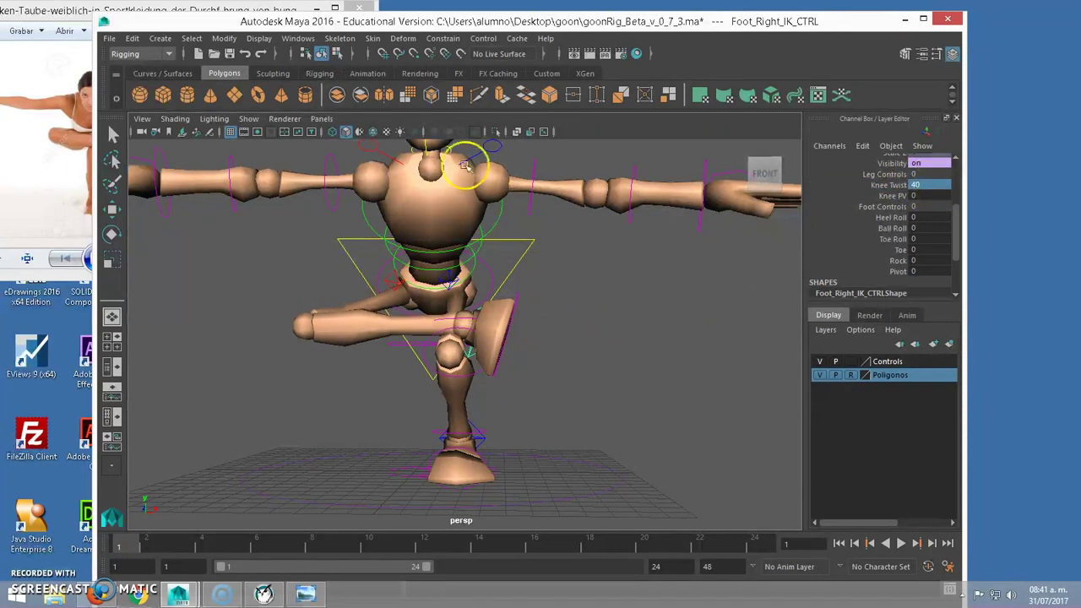
{"action": "mouse_move", "coordinate": [454, 318]}
{"action": "left_mouse_down", "text": "alt"}
{"action": "mouse_move", "coordinate": [514, 330]}
{"action": "mouse_move", "coordinate": [541, 355]}
{"action": "mouse_move", "coordinate": [631, 375]}
{"action": "mouse_move", "coordinate": [552, 266]}
{"action": "mouse_move", "coordinate": [529, 352]}
{"action": "mouse_move", "coordinate": [471, 186]}
{"action": "left_mouse_up", "text": "alt"}
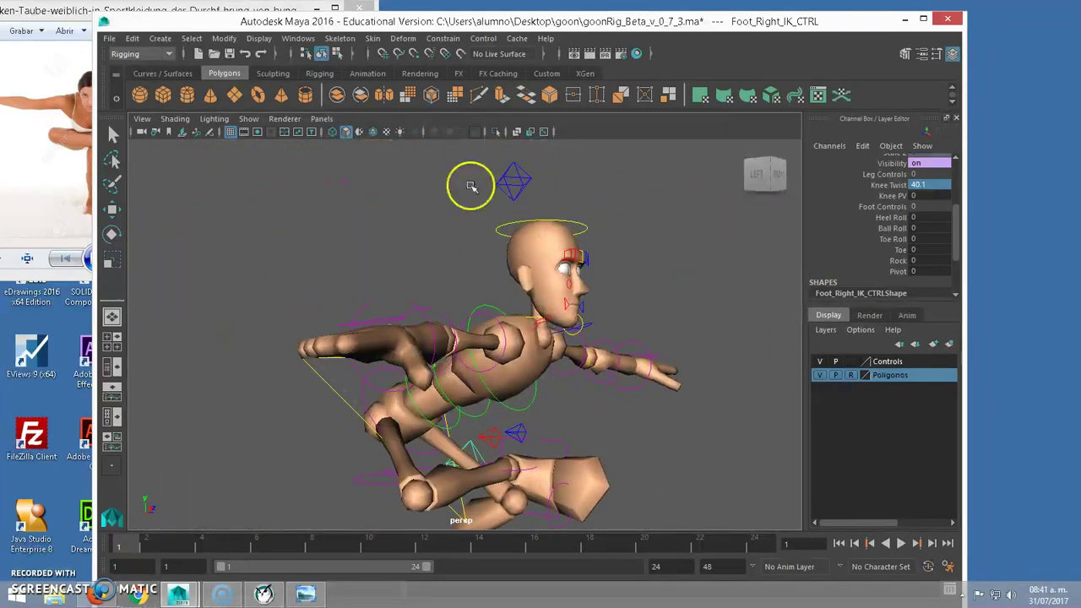
- Rotate Neck_FK_CTRL so the neck bends forward and down
{"action": "left_click", "coordinate": [531, 317]}
{"action": "key", "text": "w"}
{"action": "key", "text": "e"}
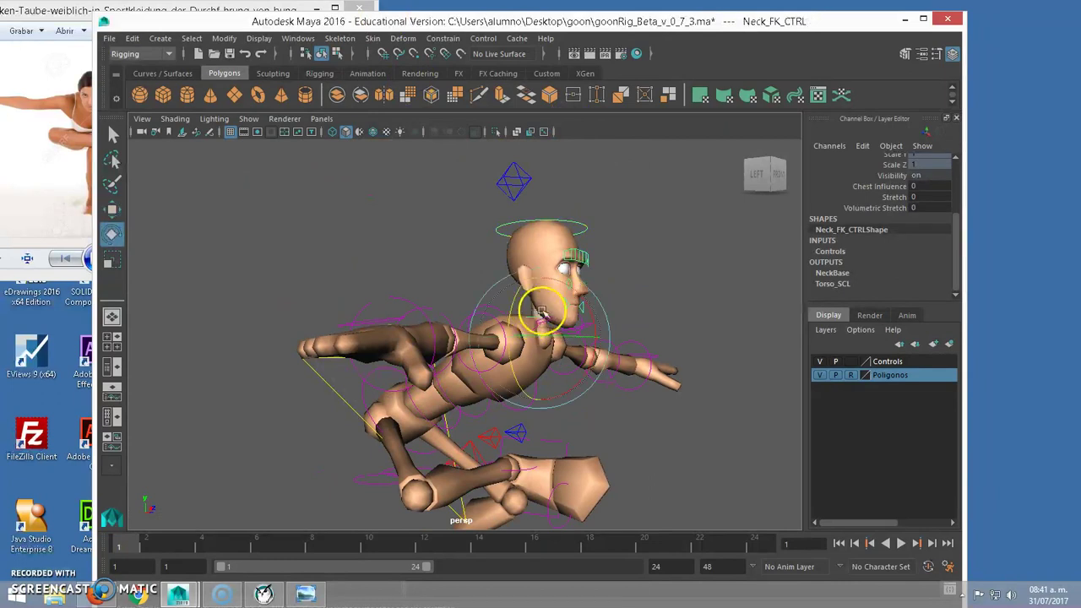
{"action": "mouse_move", "coordinate": [584, 309]}
{"action": "left_mouse_down"}
{"action": "mouse_move", "coordinate": [580, 359]}
{"action": "mouse_move", "coordinate": [592, 315]}
{"action": "mouse_move", "coordinate": [603, 321]}
{"action": "mouse_move", "coordinate": [579, 313]}
{"action": "mouse_move", "coordinate": [609, 323]}
{"action": "mouse_move", "coordinate": [596, 357]}
{"action": "left_mouse_up"}
{"action": "left_click", "coordinate": [578, 214]}
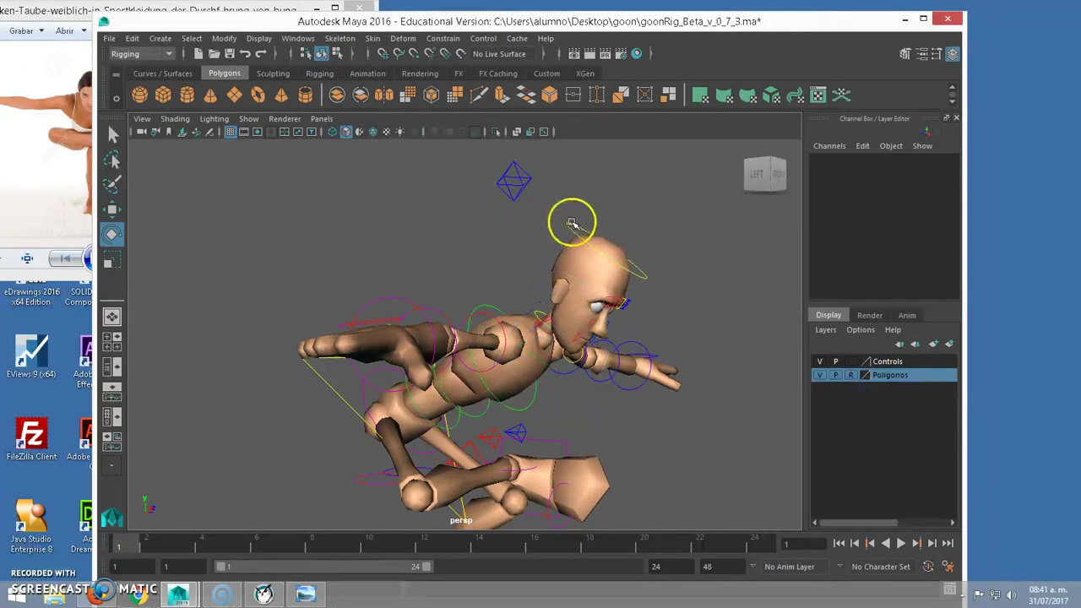
- Rotate Head_FK_CTRL back to about Rotate X -26.759 so the face looks ahead
{"action": "left_click", "coordinate": [571, 223]}
{"action": "mouse_move", "coordinate": [626, 289]}
{"action": "left_mouse_down"}
{"action": "mouse_move", "coordinate": [611, 285]}
{"action": "mouse_move", "coordinate": [623, 253]}
{"action": "mouse_move", "coordinate": [598, 309]}
{"action": "mouse_move", "coordinate": [430, 321]}
{"action": "mouse_move", "coordinate": [463, 285]}
{"action": "mouse_move", "coordinate": [459, 261]}
{"action": "mouse_move", "coordinate": [495, 189]}
{"action": "mouse_move", "coordinate": [495, 242]}
{"action": "mouse_move", "coordinate": [495, 228]}
{"action": "left_mouse_up"}
{"action": "scroll", "coordinate": [463, 286], "scroll_direction": "down", "scroll_amount": 2}
- Move EyeTarget_CTRL down and in front of the face to about Translate 0.222, -12.193, 2.374
{"action": "left_click", "coordinate": [477, 194]}
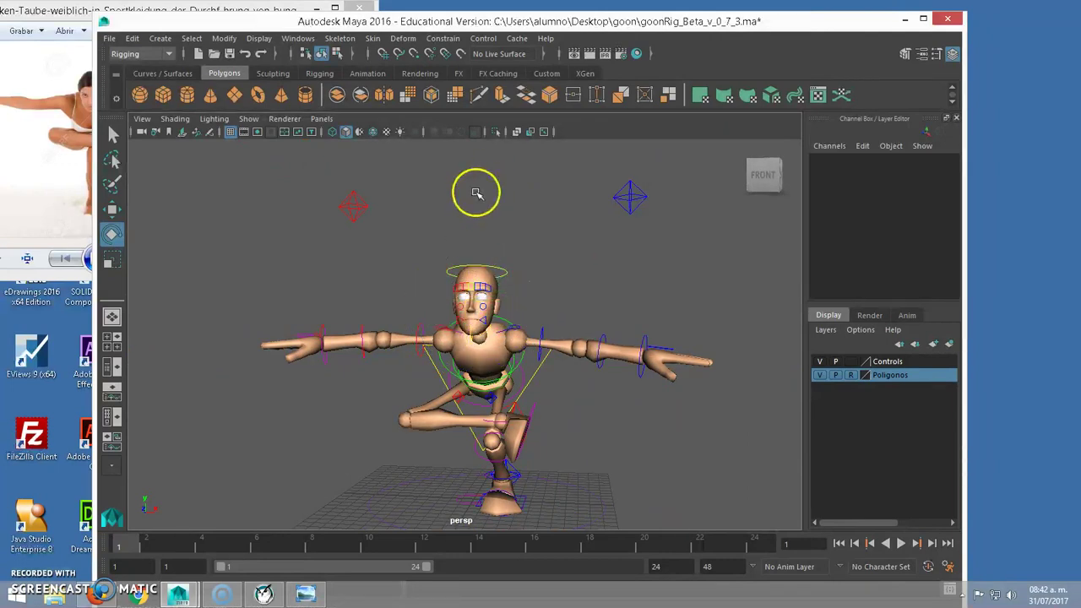
{"action": "scroll", "coordinate": [479, 194], "scroll_direction": "down", "scroll_amount": 2}
{"action": "left_click", "coordinate": [466, 174]}
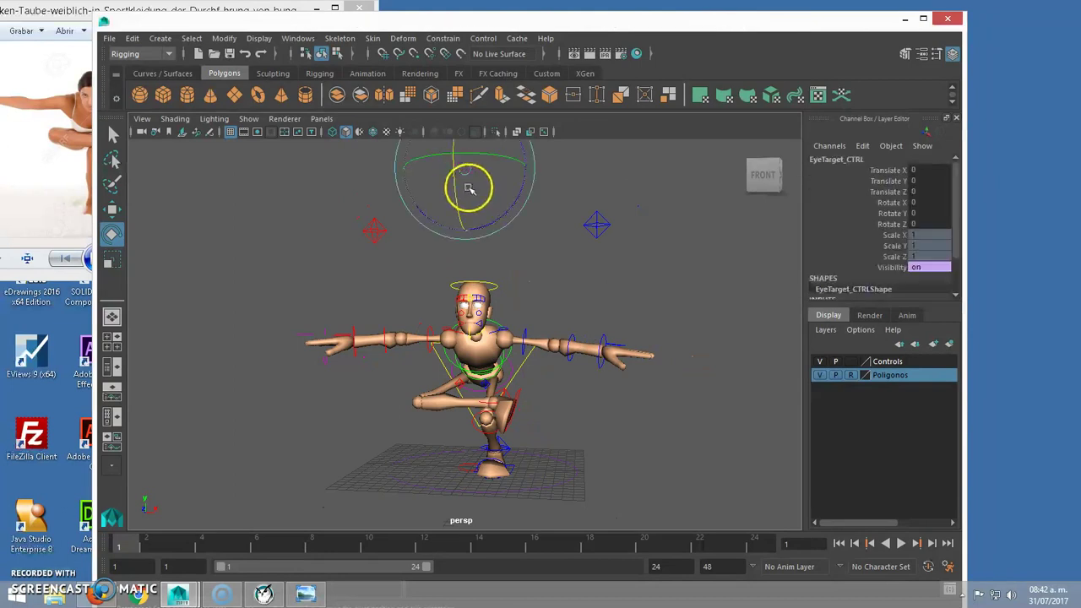
{"action": "key", "text": "w"}
{"action": "left_click_drag", "start_coordinate": [465, 147], "coordinate": [448, 303]}
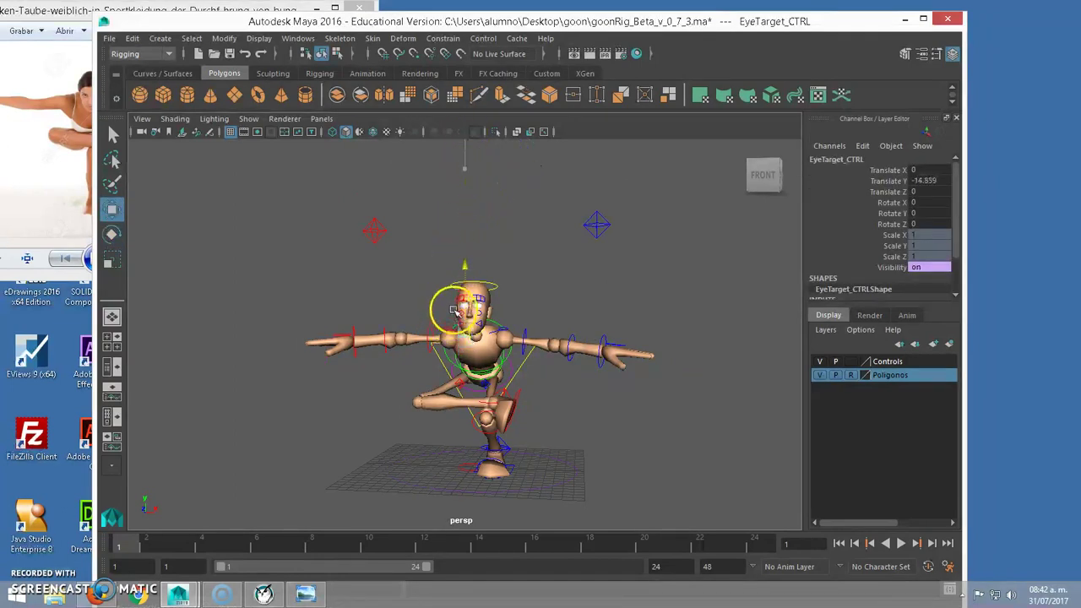
{"action": "mouse_move", "coordinate": [451, 255]}
{"action": "left_mouse_down", "text": "alt"}
{"action": "mouse_move", "coordinate": [492, 291]}
{"action": "mouse_move", "coordinate": [480, 285]}
{"action": "mouse_move", "coordinate": [562, 306]}
{"action": "mouse_move", "coordinate": [572, 285]}
{"action": "left_mouse_up", "text": "alt"}
{"action": "mouse_move", "coordinate": [571, 285]}
{"action": "middle_mouse_down", "text": "alt"}
{"action": "mouse_move", "coordinate": [536, 321]}
{"action": "mouse_move", "coordinate": [374, 319]}
{"action": "middle_mouse_up", "text": "alt"}
{"action": "mouse_move", "coordinate": [374, 320]}
{"action": "left_mouse_down", "text": "alt"}
{"action": "mouse_move", "coordinate": [321, 335]}
{"action": "mouse_move", "coordinate": [512, 203]}
{"action": "left_mouse_up", "text": "alt"}
{"action": "left_click_drag", "start_coordinate": [437, 234], "coordinate": [440, 255]}
{"action": "left_click_drag", "start_coordinate": [429, 309], "coordinate": [473, 308]}
{"action": "scroll", "coordinate": [465, 311], "scroll_direction": "up", "scroll_amount": 2}
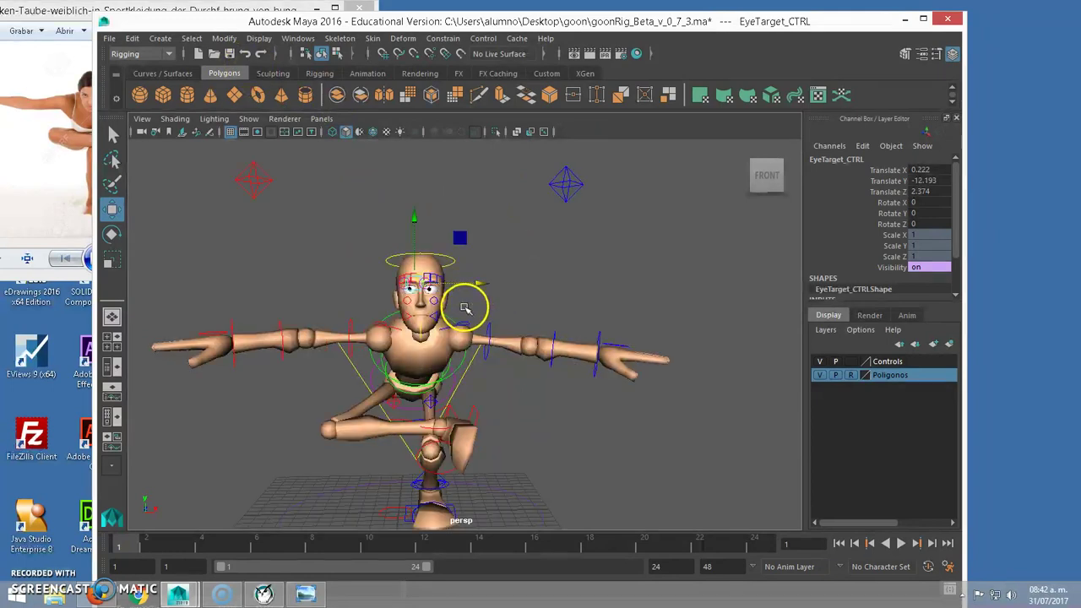
{"action": "scroll", "coordinate": [463, 304], "scroll_direction": "up", "scroll_amount": 1}
- Nudge the left eye target control slightly sideways
{"action": "left_click", "coordinate": [467, 269]}
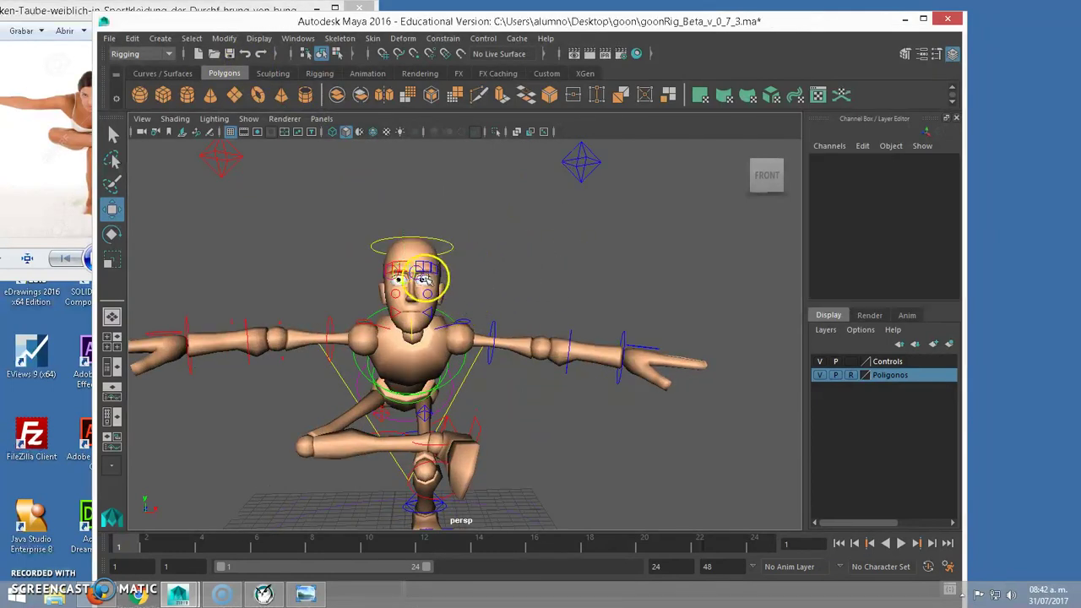
{"action": "left_click", "coordinate": [425, 279]}
{"action": "left_click_drag", "start_coordinate": [495, 272], "coordinate": [469, 270]}
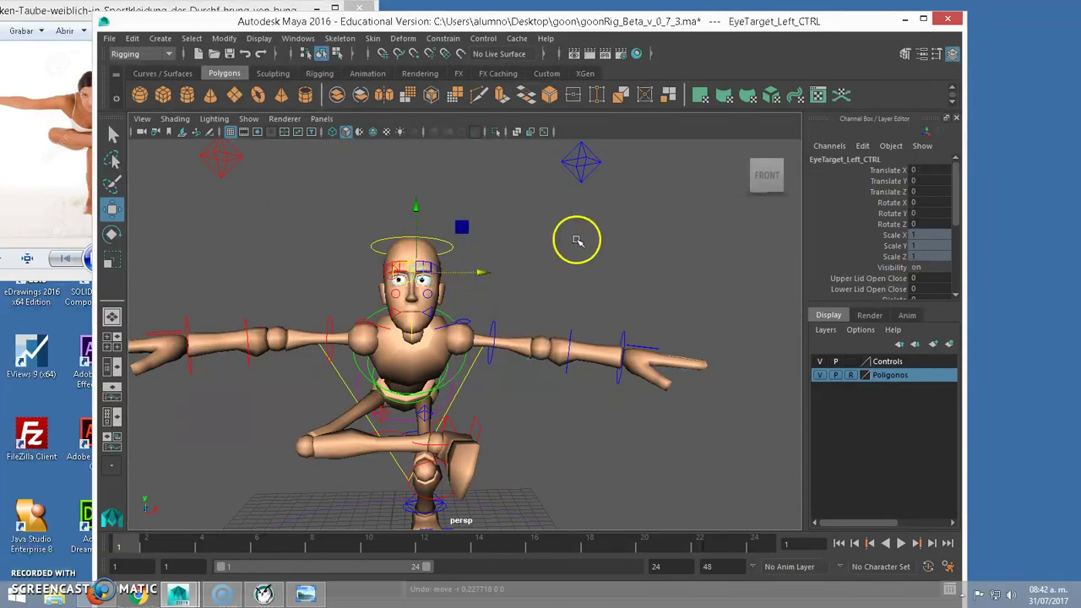
- Set Upper Lid Open Close to 0.2 on EyeTarget_Left_CTRL and EyeTarget_Right_CTRL
{"action": "mouse_move", "coordinate": [959, 217]}
{"action": "left_mouse_down"}
{"action": "mouse_move", "coordinate": [960, 237]}
{"action": "mouse_move", "coordinate": [937, 240]}
{"action": "left_mouse_up"}
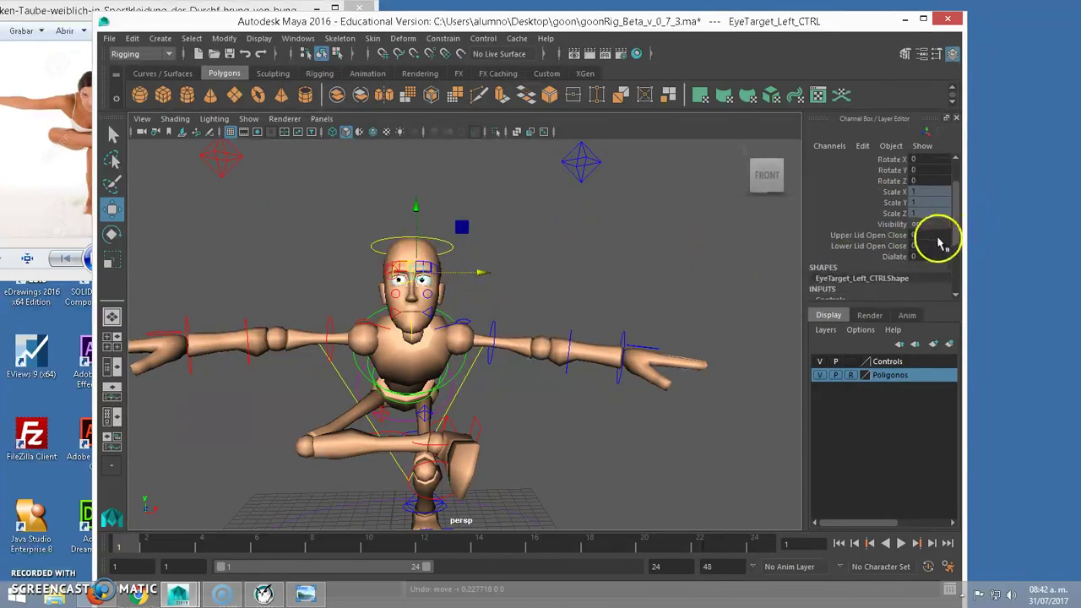
{"action": "left_click", "coordinate": [929, 236]}
{"action": "type", "text": "1"}
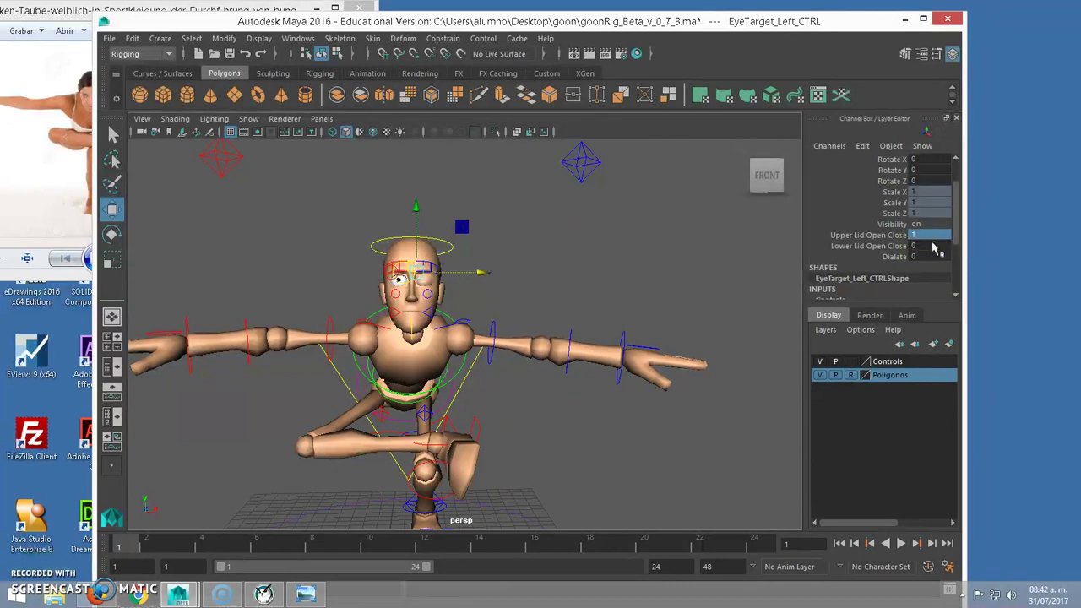
{"action": "left_click", "coordinate": [931, 235]}
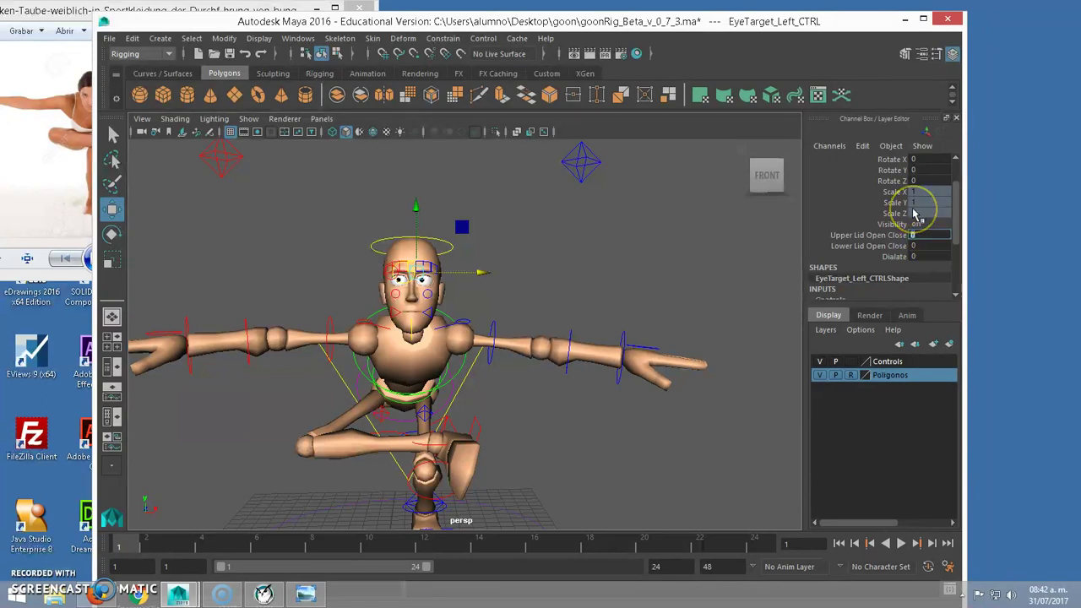
{"action": "left_click", "coordinate": [361, 289]}
{"action": "left_click", "coordinate": [384, 277]}
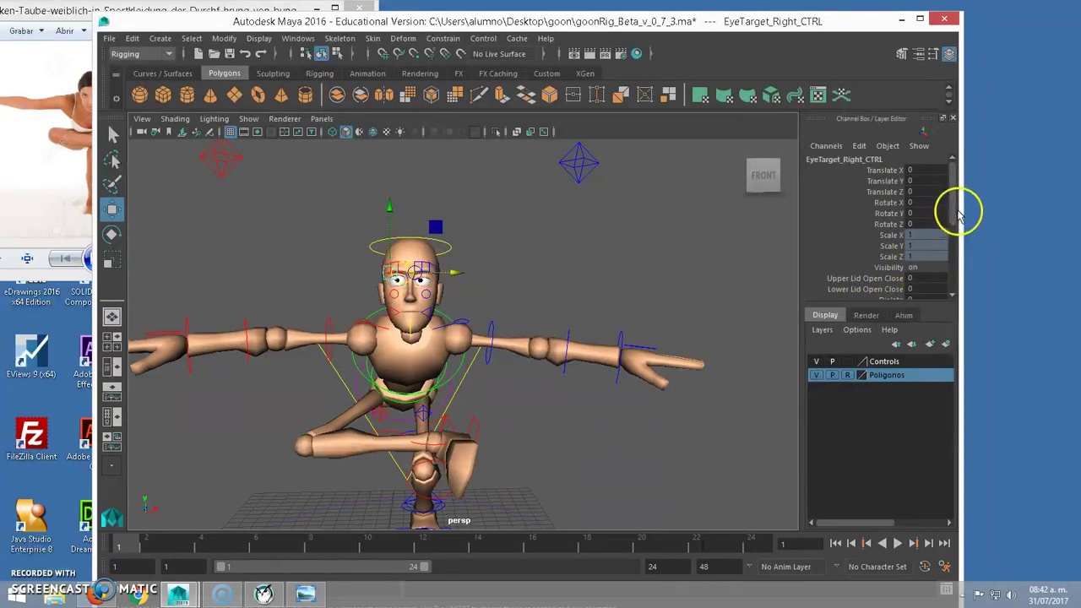
{"action": "left_click_drag", "start_coordinate": [960, 212], "coordinate": [949, 240]}
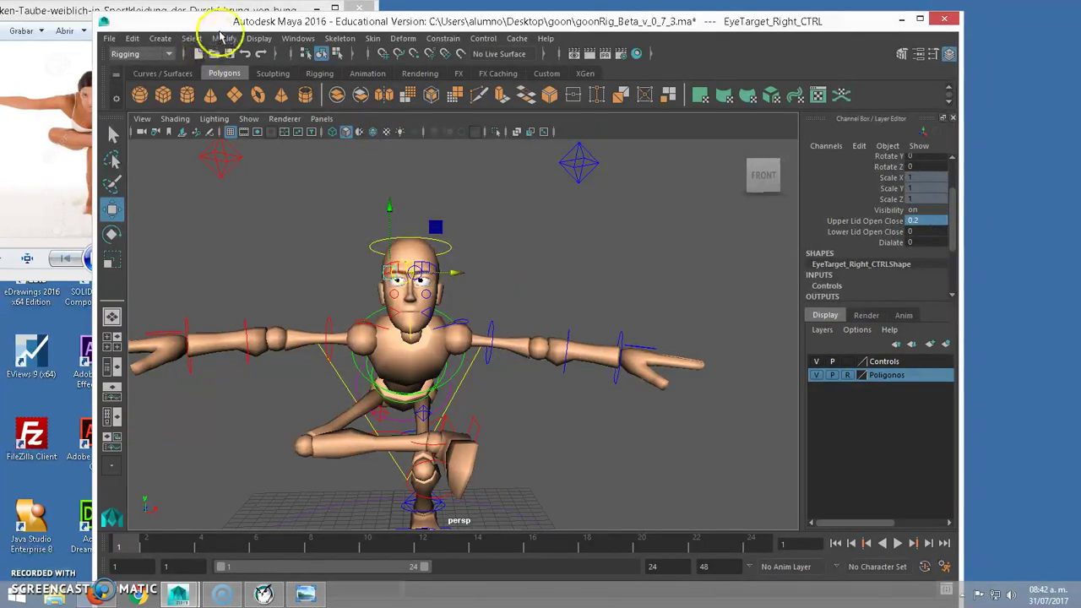
{"action": "left_click_drag", "start_coordinate": [217, 22], "coordinate": [287, 44]}
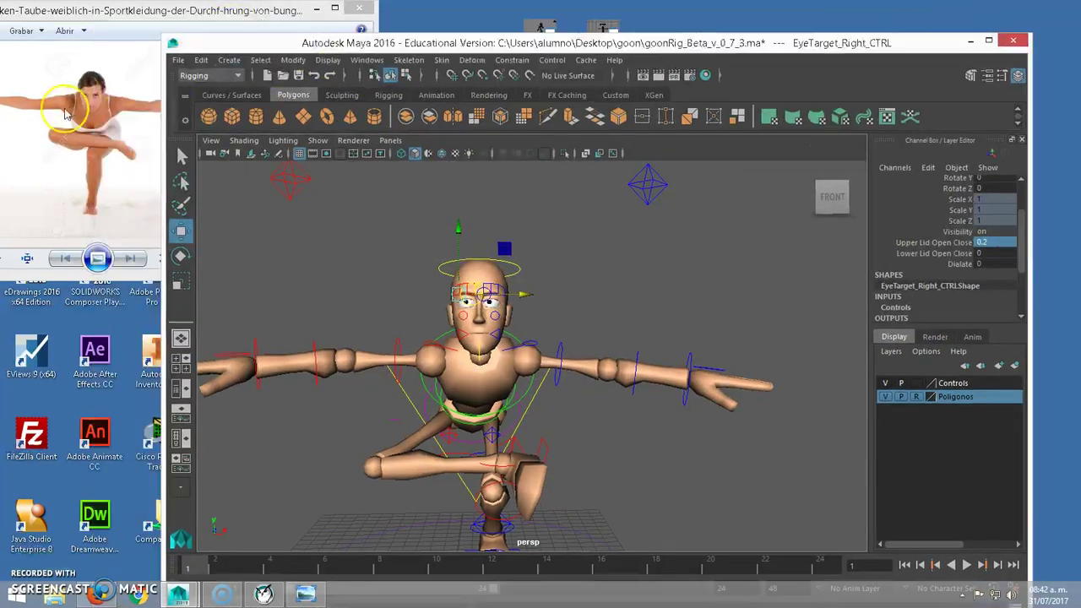
- Raise the left mouth corner control into a smile and select the right mouth corner
{"action": "left_click", "coordinate": [580, 314]}
{"action": "left_click", "coordinate": [502, 334]}
{"action": "mouse_move", "coordinate": [493, 304]}
{"action": "left_mouse_down"}
{"action": "mouse_move", "coordinate": [495, 287]}
{"action": "mouse_move", "coordinate": [449, 321]}
{"action": "left_mouse_up"}
{"action": "left_click", "coordinate": [454, 333]}
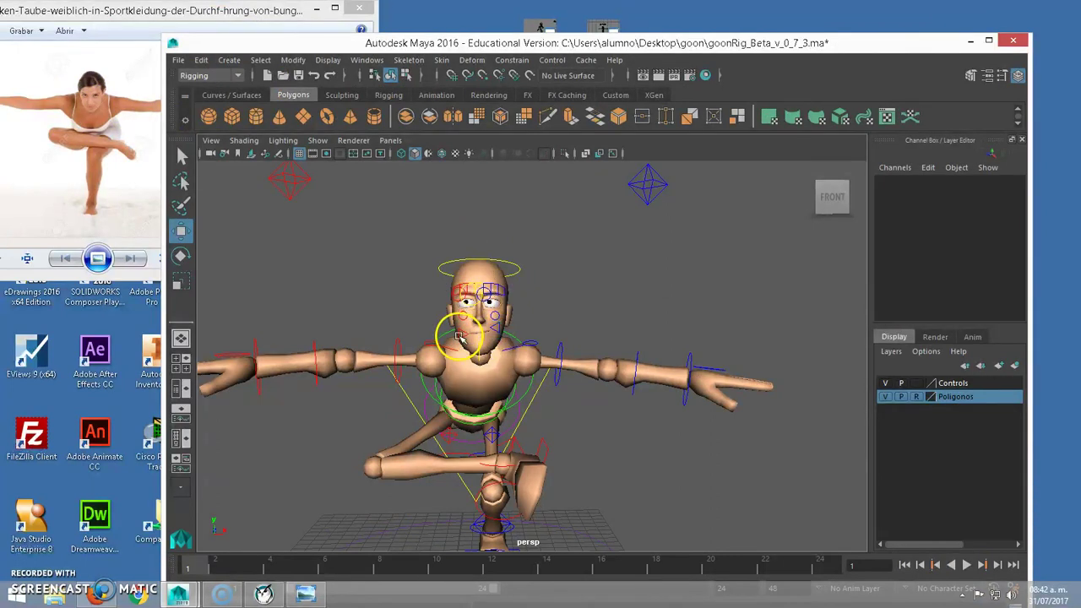
{"action": "left_click", "coordinate": [456, 336]}
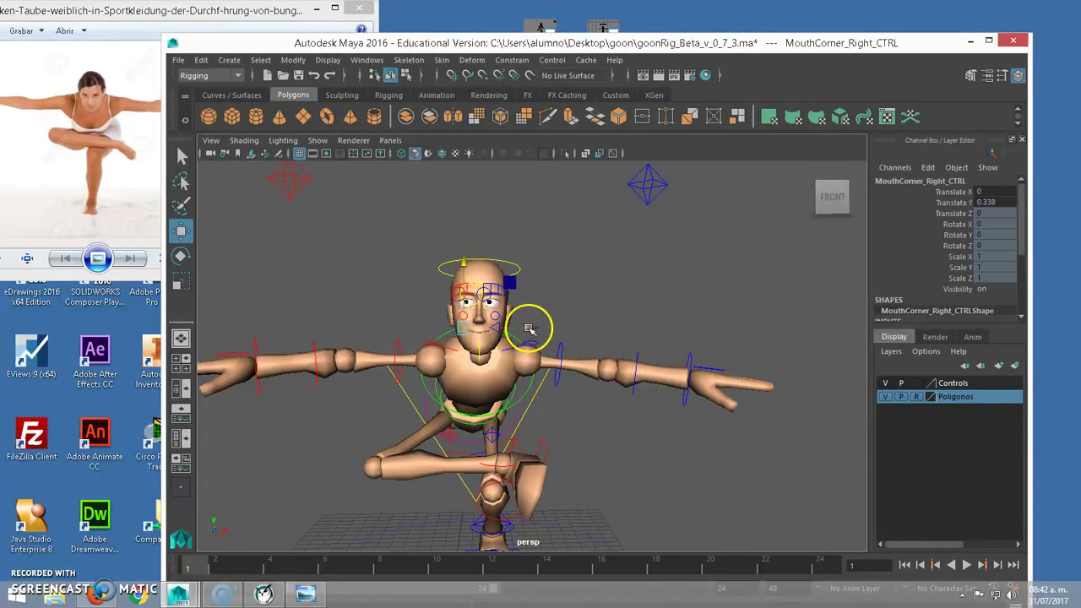
- Raise Brow_CTRL to Translate Y 0.389
{"action": "scroll", "coordinate": [495, 313], "scroll_direction": "up", "scroll_amount": 2}
{"action": "scroll", "coordinate": [481, 254], "scroll_direction": "up", "scroll_amount": 2}
{"action": "left_click", "coordinate": [492, 216]}
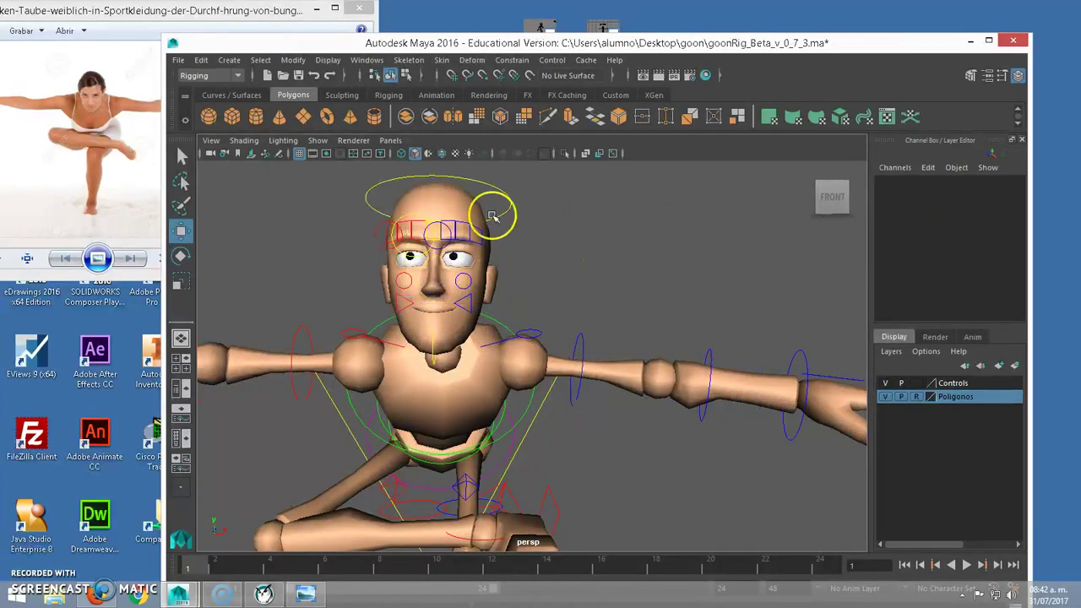
{"action": "left_click", "coordinate": [435, 218]}
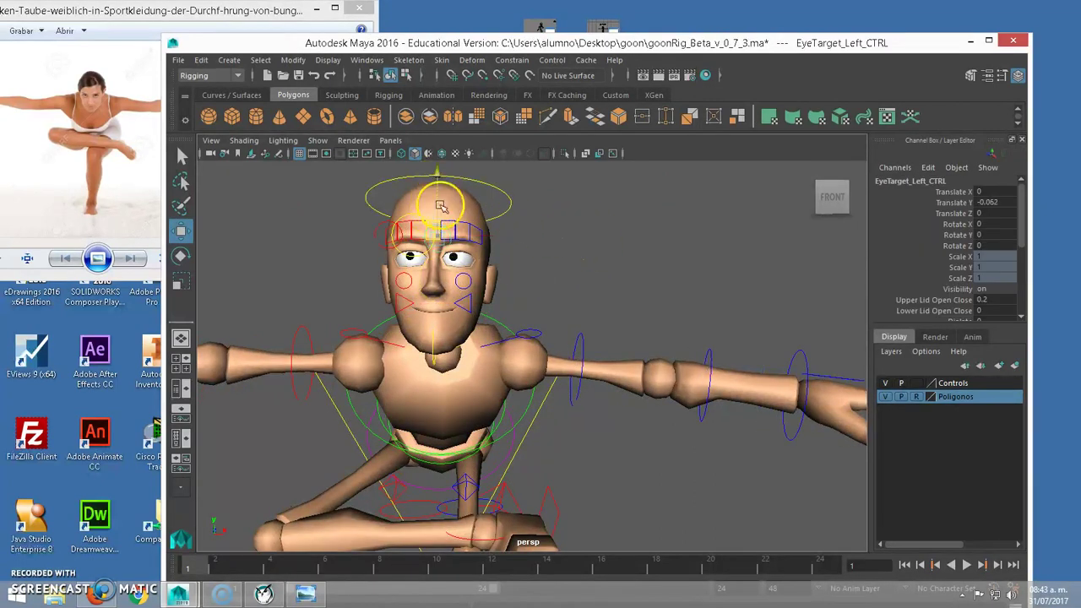
{"action": "left_click", "coordinate": [629, 266]}
{"action": "key", "text": "ctrl+z"}
{"action": "key", "text": "ctrl+z"}
{"action": "left_click", "coordinate": [435, 218]}
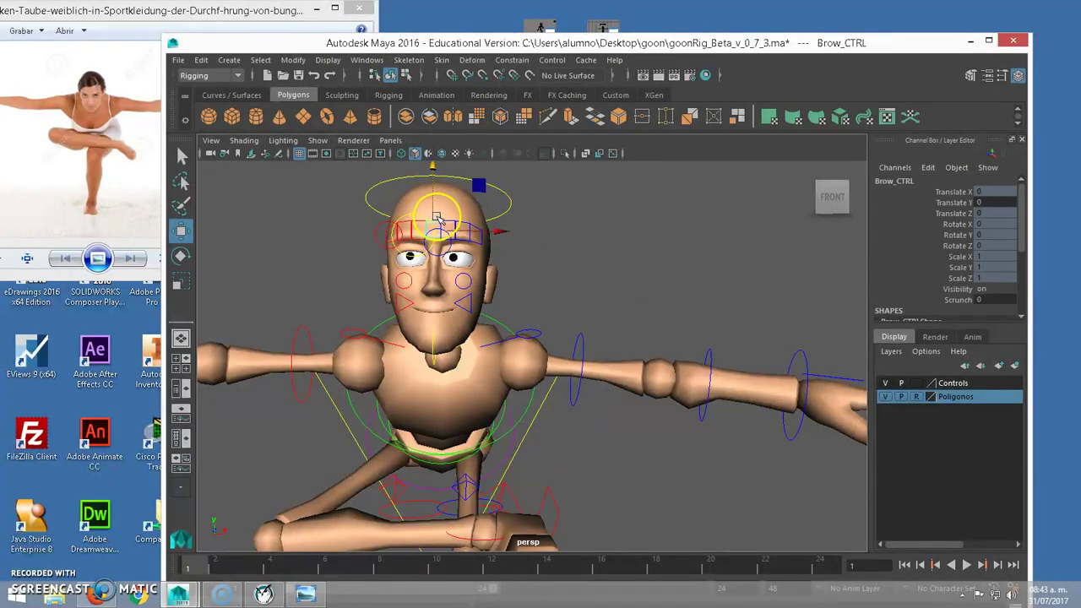
{"action": "mouse_move", "coordinate": [431, 194]}
{"action": "left_mouse_down"}
{"action": "mouse_move", "coordinate": [434, 149]}
{"action": "mouse_move", "coordinate": [439, 218]}
{"action": "mouse_move", "coordinate": [440, 161]}
{"action": "left_mouse_up"}
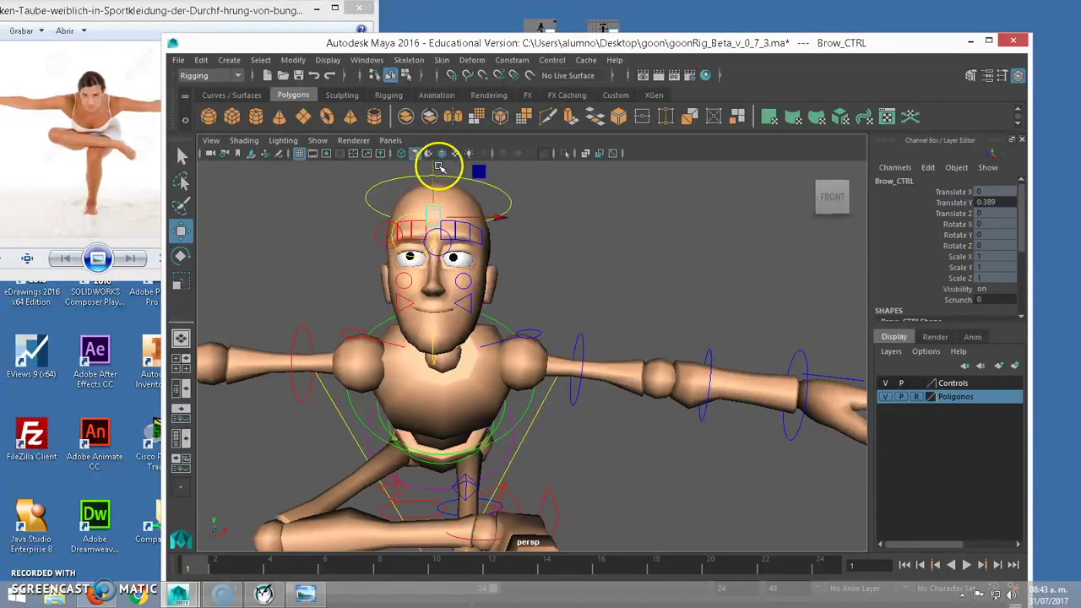
{"action": "left_click", "coordinate": [505, 257]}
- Shift EyeTarget_CTRL to Translate X 0.686 so the eyes look sideways, then zoom out to the whole character
{"action": "left_click", "coordinate": [416, 216]}
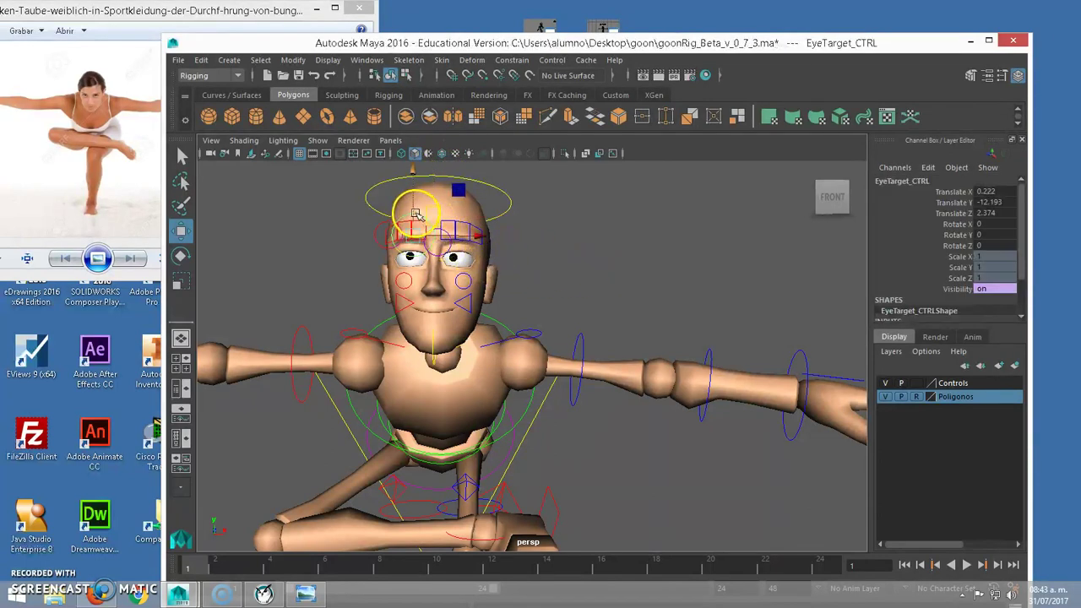
{"action": "left_click_drag", "start_coordinate": [468, 240], "coordinate": [495, 235]}
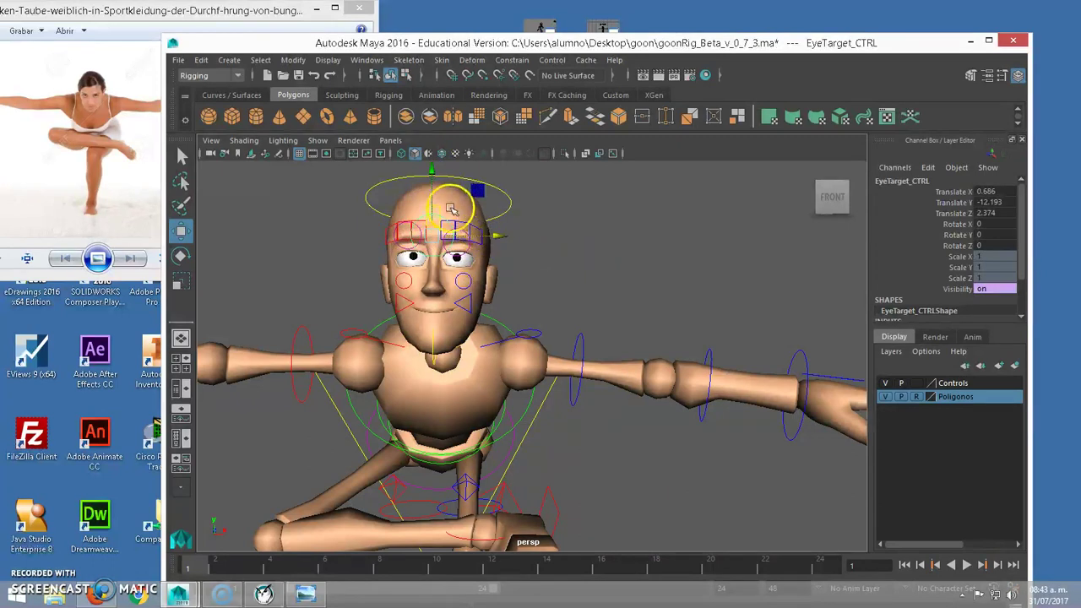
{"action": "left_click", "coordinate": [555, 290]}
{"action": "scroll", "coordinate": [652, 349], "scroll_direction": "down", "scroll_amount": 3}
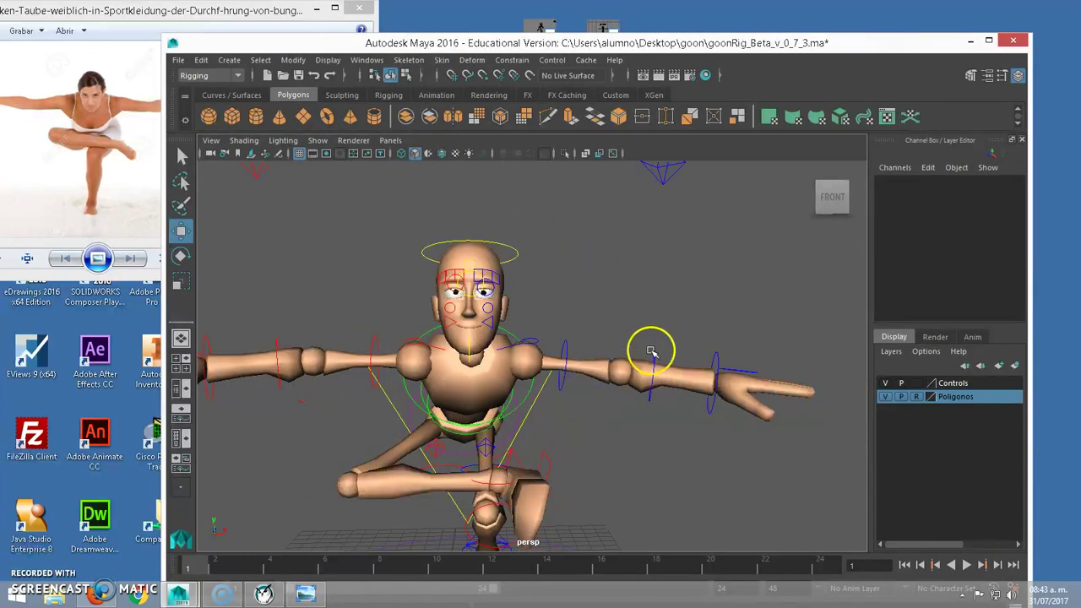
{"action": "scroll", "coordinate": [642, 336], "scroll_direction": "down", "scroll_amount": 3}
{"action": "left_click_drag", "start_coordinate": [507, 44], "coordinate": [541, 52]}
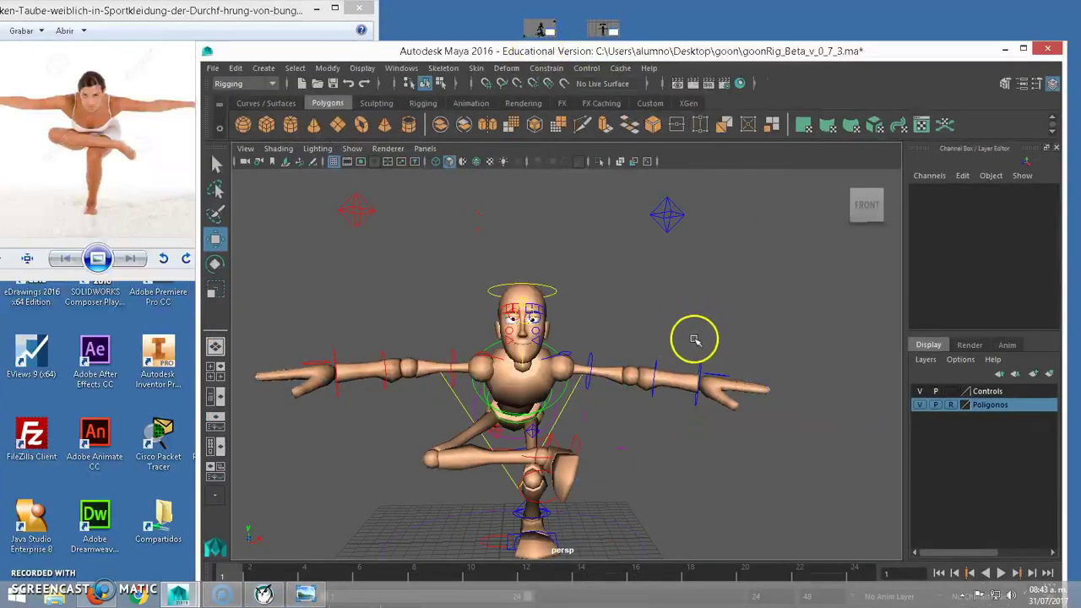
- Curl the left hand into a grip using Master Grip on Hand_Left_CTRL
{"action": "left_click", "coordinate": [720, 373]}
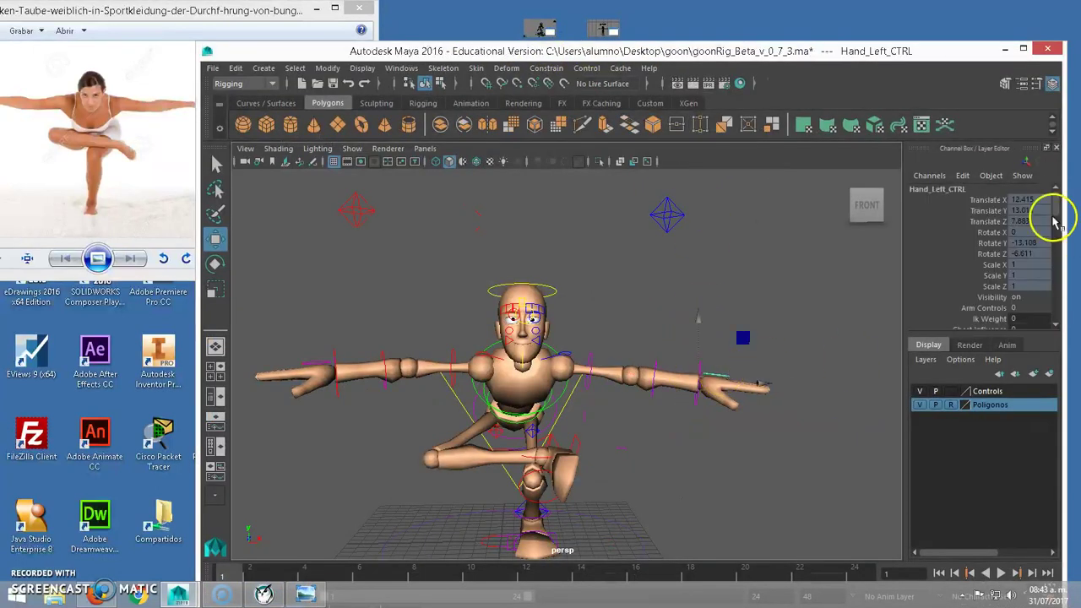
{"action": "left_click_drag", "start_coordinate": [1061, 213], "coordinate": [1055, 229]}
{"action": "left_click", "coordinate": [985, 257]}
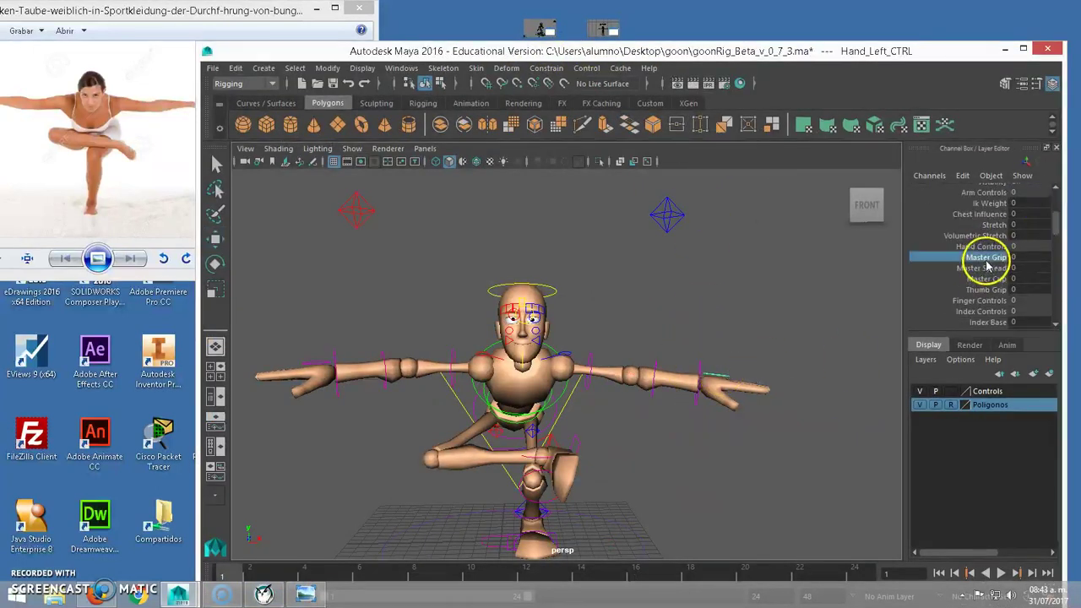
{"action": "mouse_move", "coordinate": [563, 331]}
{"action": "middle_mouse_down"}
{"action": "mouse_move", "coordinate": [619, 340]}
{"action": "mouse_move", "coordinate": [515, 277]}
{"action": "mouse_move", "coordinate": [398, 280]}
{"action": "mouse_move", "coordinate": [636, 284]}
{"action": "middle_mouse_up"}
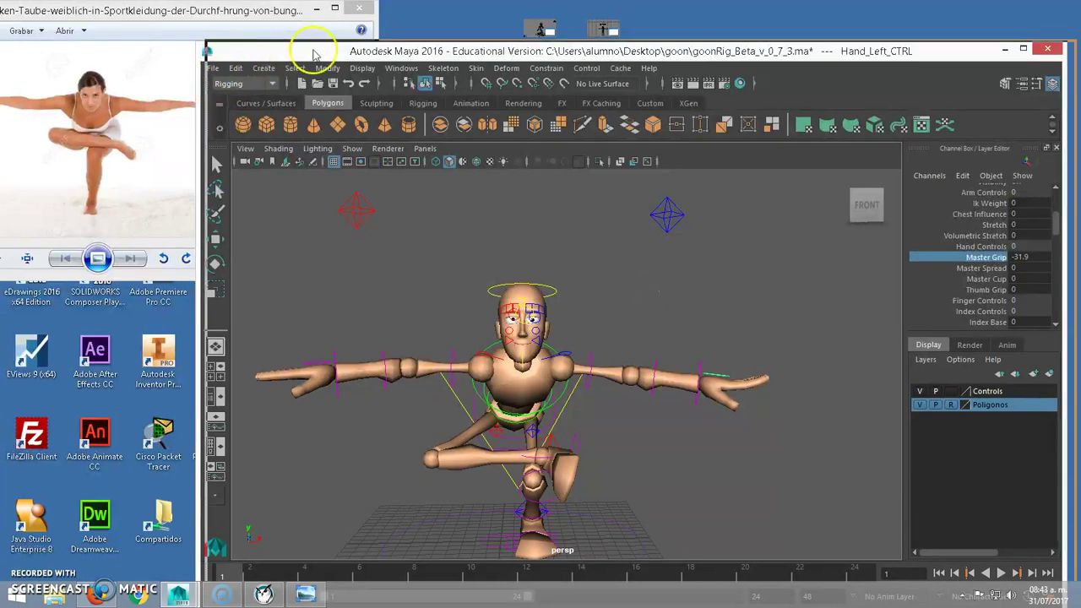
{"action": "left_click_drag", "start_coordinate": [309, 48], "coordinate": [377, 47]}
{"action": "left_click", "coordinate": [595, 231]}
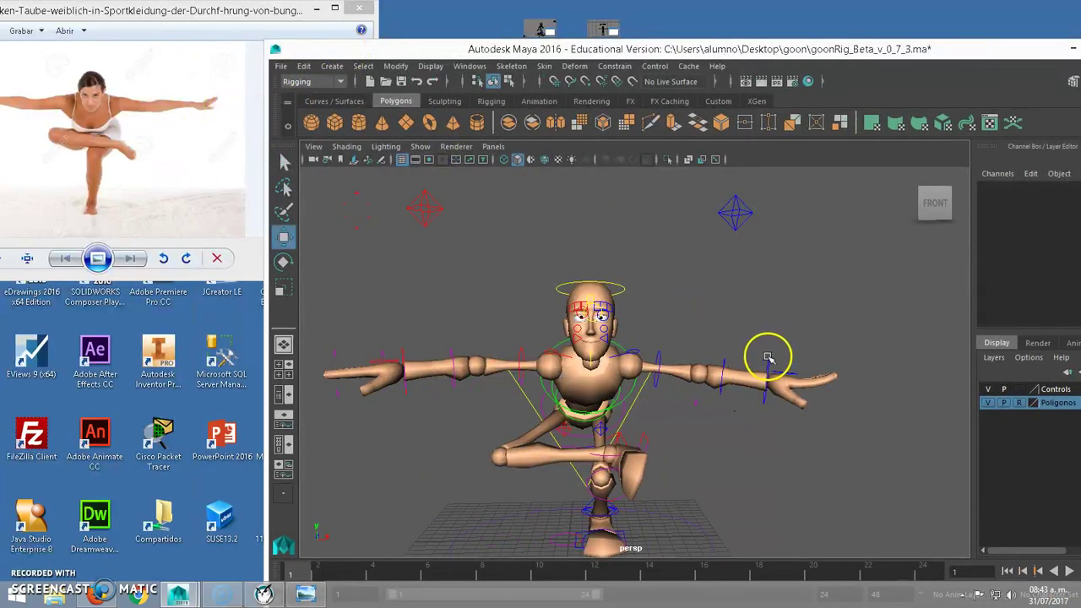
- Rotate the left hand FK control to tilt the hand slightly upward
{"action": "left_click", "coordinate": [767, 358]}
{"action": "key", "text": "e"}
{"action": "left_click_drag", "start_coordinate": [763, 322], "coordinate": [735, 316]}
{"action": "left_click", "coordinate": [380, 317]}
- Rotate the right hand FK control up to nearly horizontal
{"action": "left_click", "coordinate": [440, 338]}
{"action": "left_click_drag", "start_coordinate": [431, 318], "coordinate": [452, 323]}
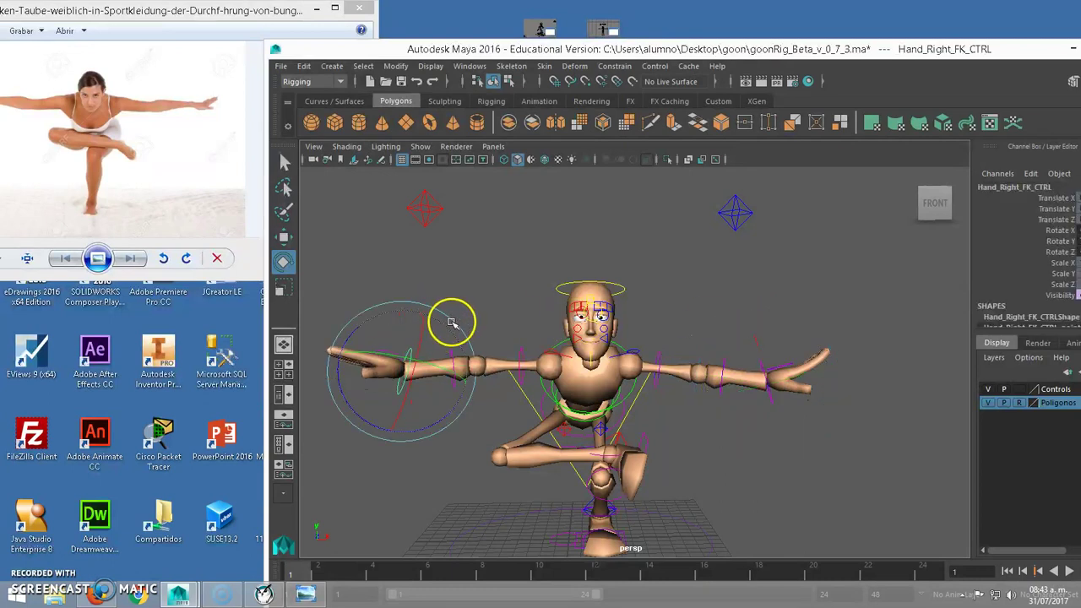
{"action": "left_click", "coordinate": [426, 409]}
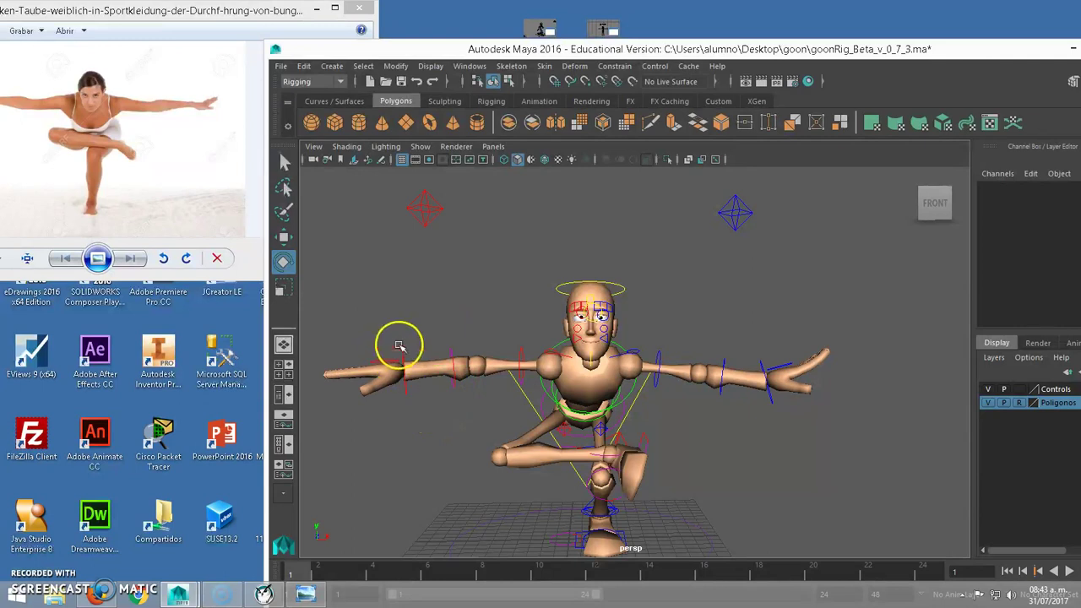
{"action": "left_click", "coordinate": [401, 348]}
{"action": "mouse_move", "coordinate": [446, 403]}
{"action": "left_mouse_down"}
{"action": "mouse_move", "coordinate": [429, 415]}
{"action": "mouse_move", "coordinate": [402, 290]}
{"action": "left_mouse_up"}
{"action": "left_click", "coordinate": [402, 289]}
- Curl the right hand into a grip with Master Grip around -16 on Hand_Right_CTRL
{"action": "left_click", "coordinate": [386, 353]}
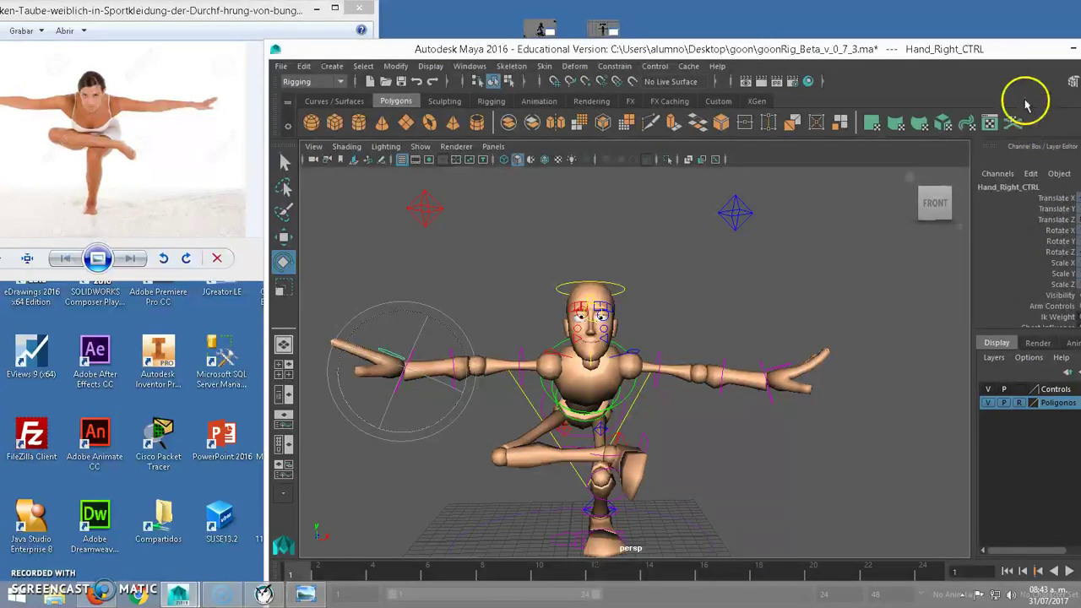
{"action": "left_click_drag", "start_coordinate": [941, 48], "coordinate": [862, 44]}
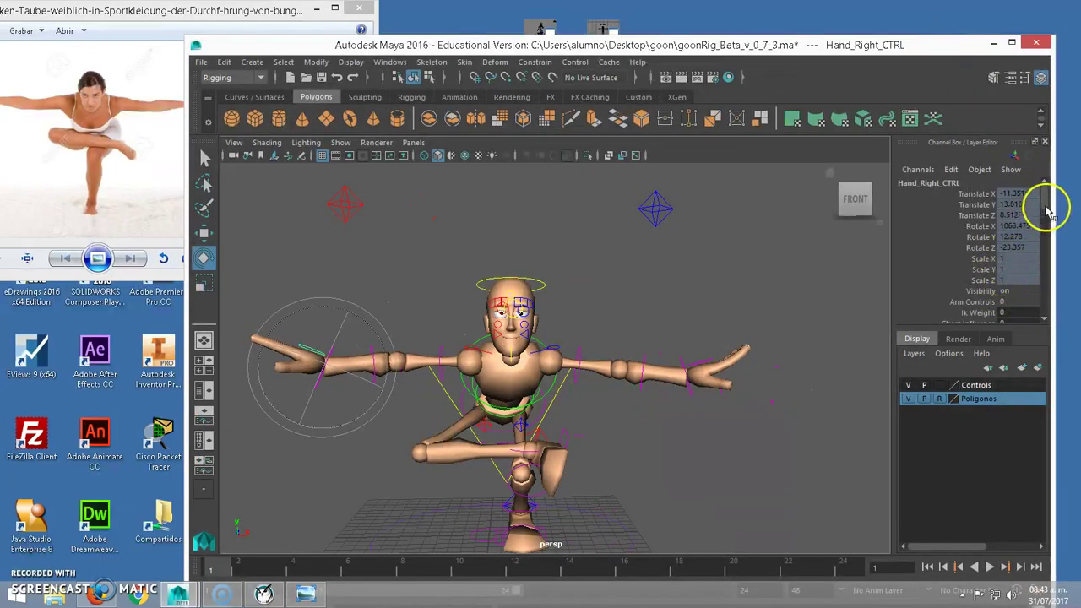
{"action": "left_click_drag", "start_coordinate": [1047, 211], "coordinate": [1042, 224]}
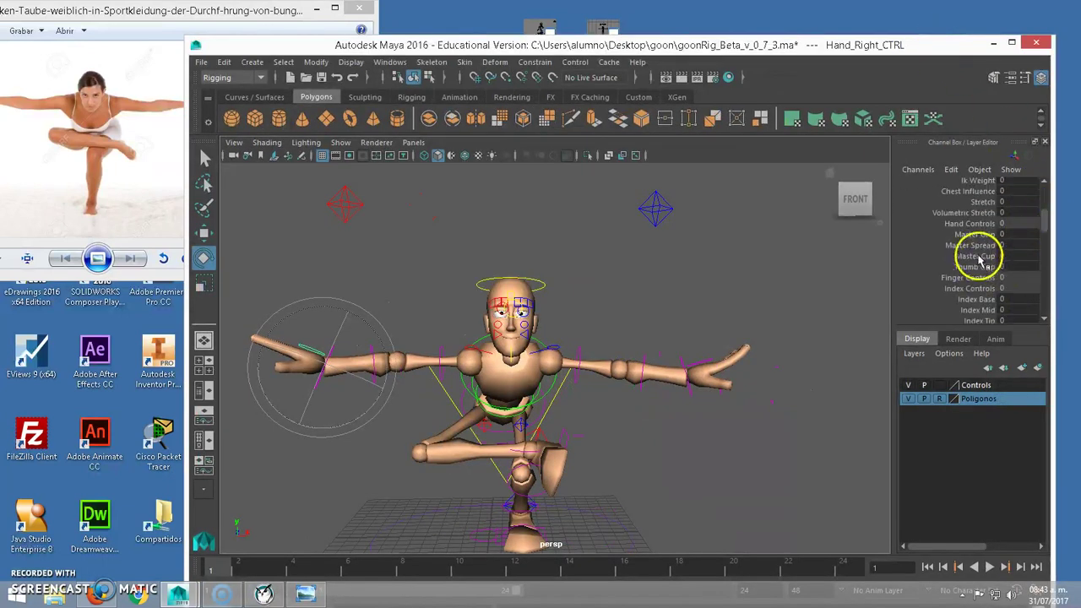
{"action": "left_click", "coordinate": [971, 257]}
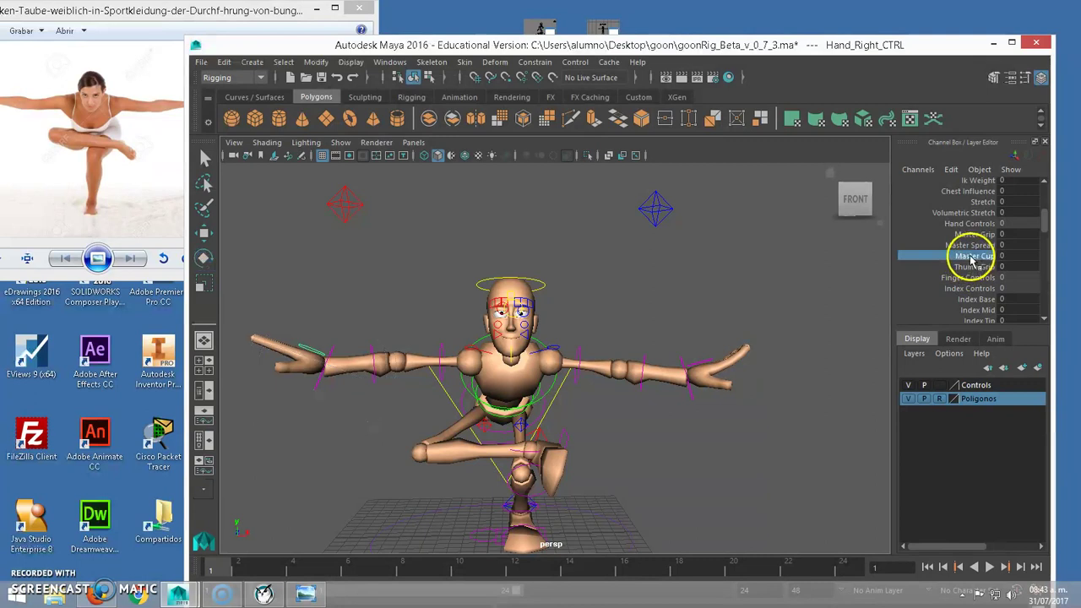
{"action": "left_click", "coordinate": [971, 234]}
{"action": "middle_click_drag", "start_coordinate": [442, 244], "coordinate": [307, 235]}
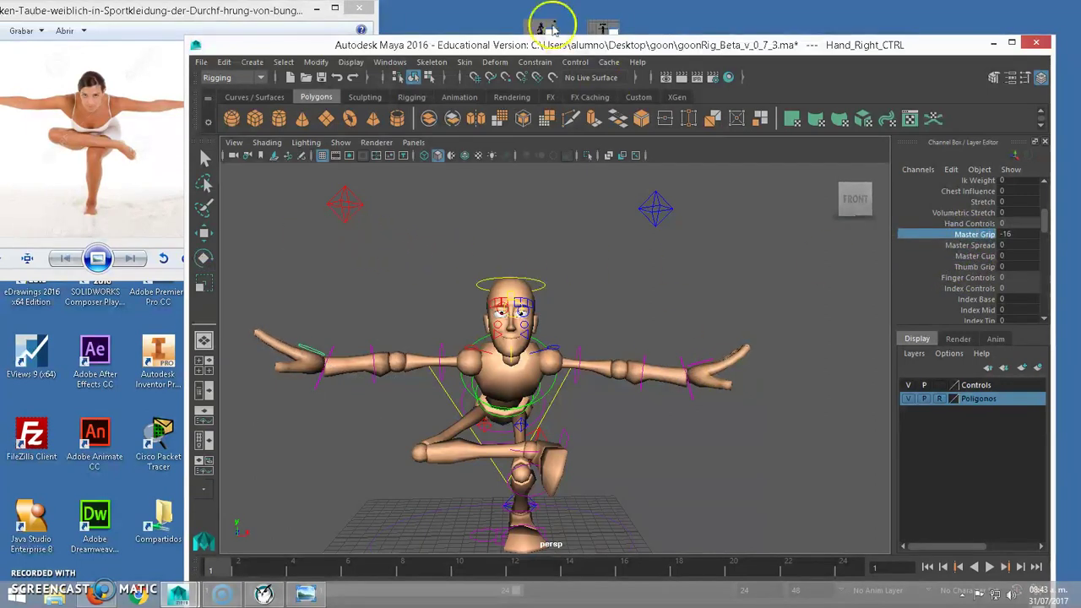
{"action": "left_click_drag", "start_coordinate": [562, 45], "coordinate": [622, 18]}
- Clear the selection, hide the Controls layer, and frame the pose
{"action": "left_click", "coordinate": [639, 267]}
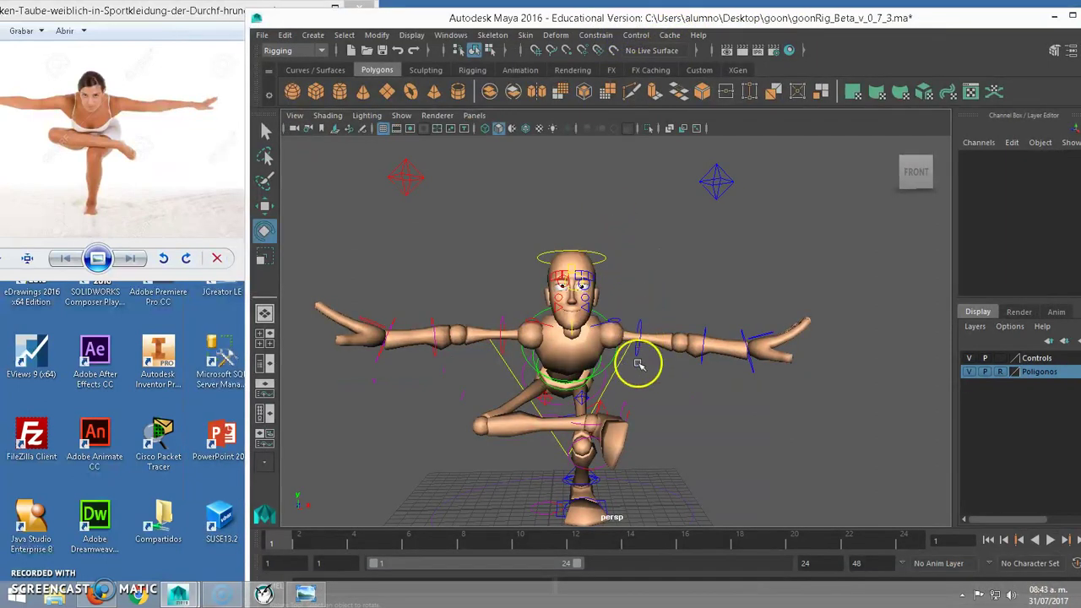
{"action": "left_click", "coordinate": [969, 358]}
{"action": "left_click", "coordinate": [969, 358]}
{"action": "left_click", "coordinate": [970, 358]}
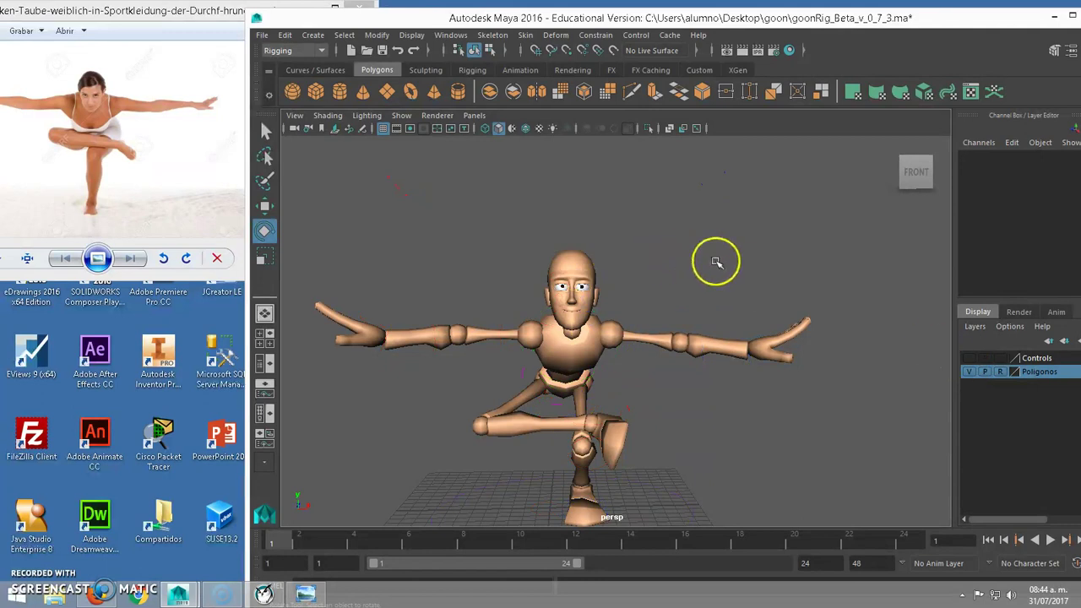
{"action": "left_click_drag", "start_coordinate": [716, 261], "coordinate": [678, 225], "text": "alt"}
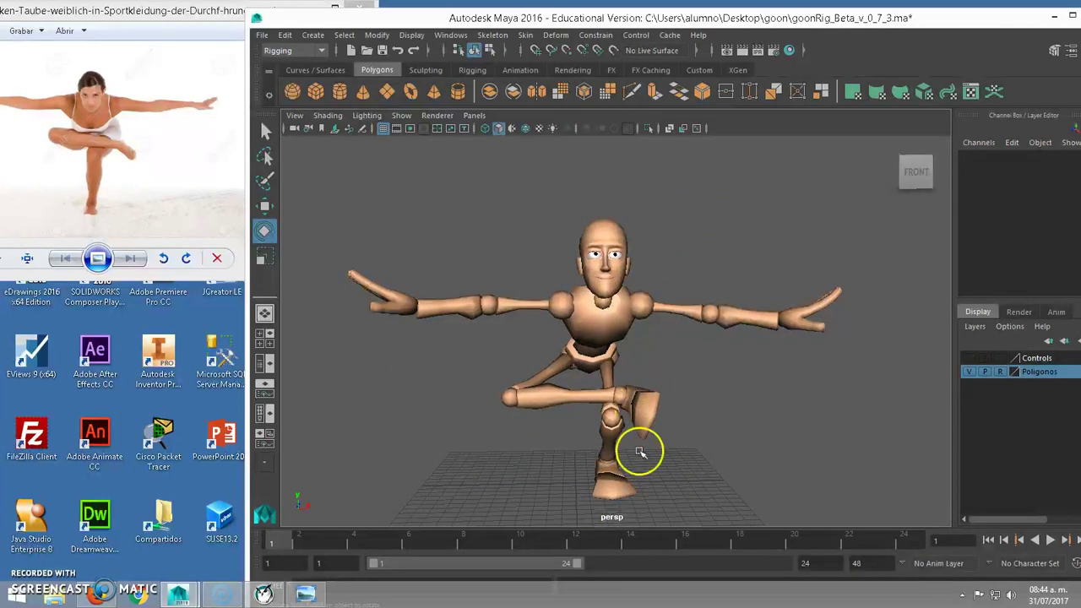
- Set Playblast options to image format, jpg encoding, Custom display size, selecting the width for 960
{"action": "right_click", "coordinate": [607, 542]}
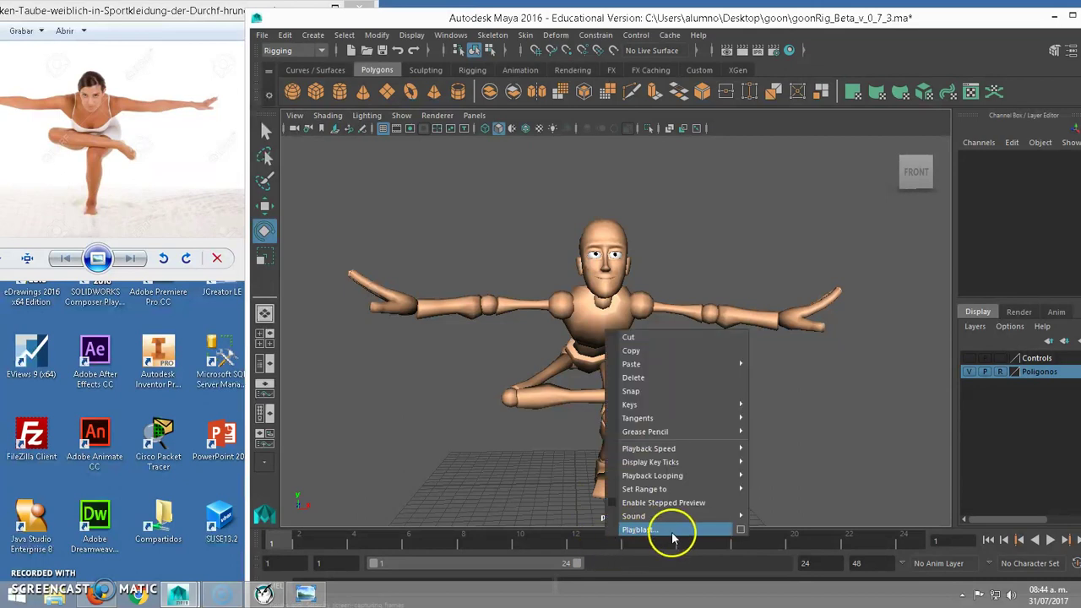
{"action": "left_click", "coordinate": [740, 532]}
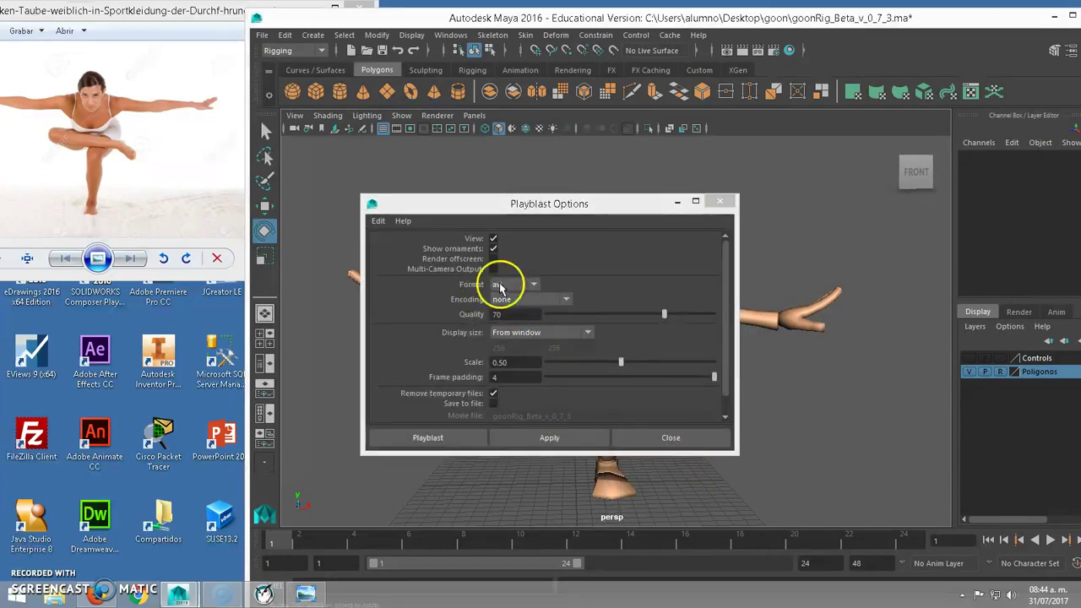
{"action": "left_click", "coordinate": [530, 287]}
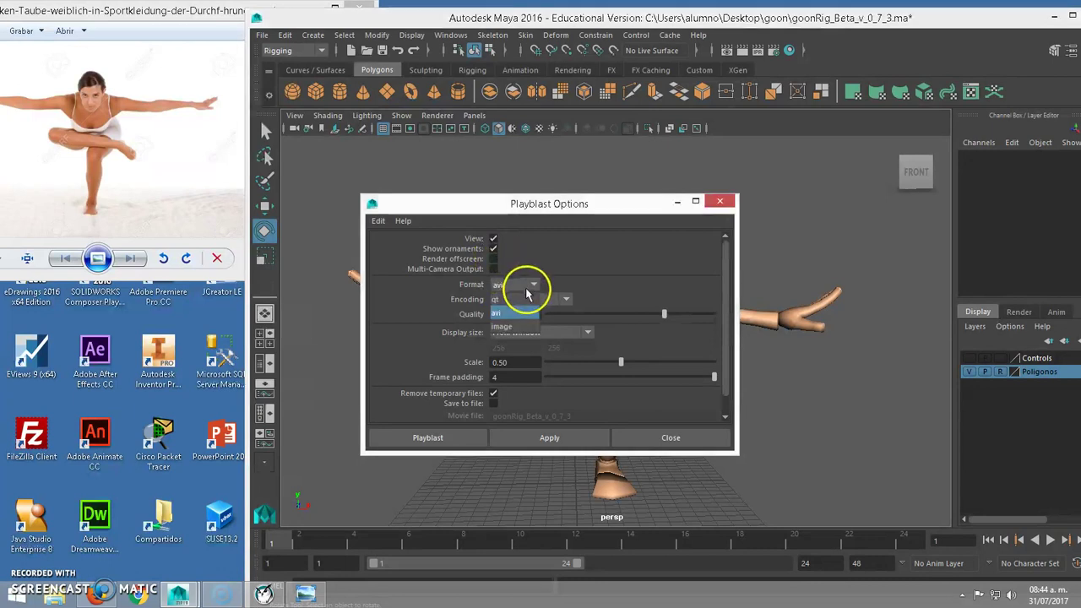
{"action": "left_click", "coordinate": [505, 327]}
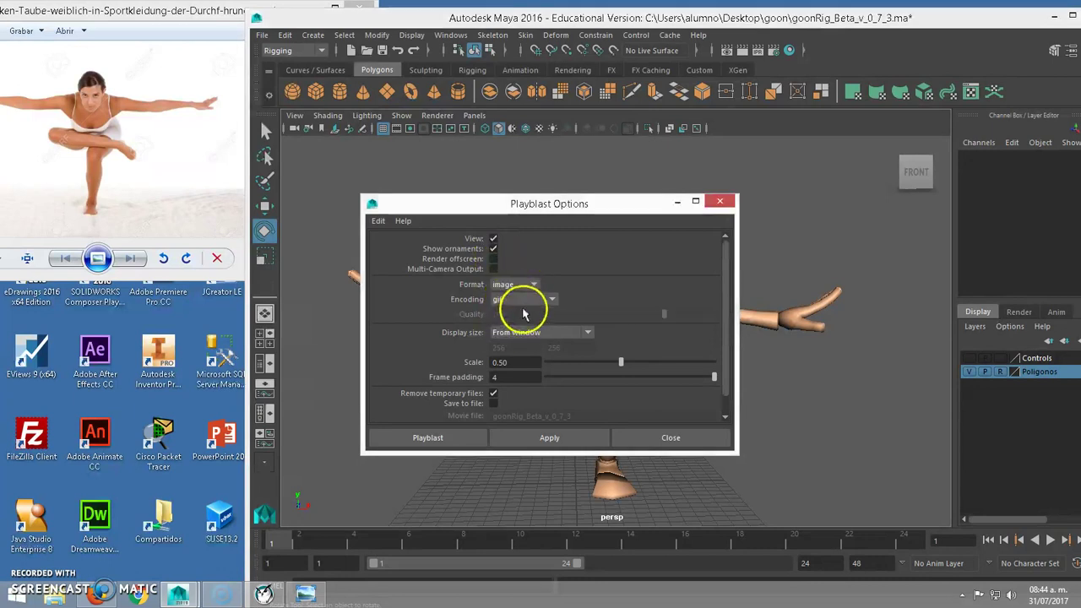
{"action": "left_click", "coordinate": [526, 300]}
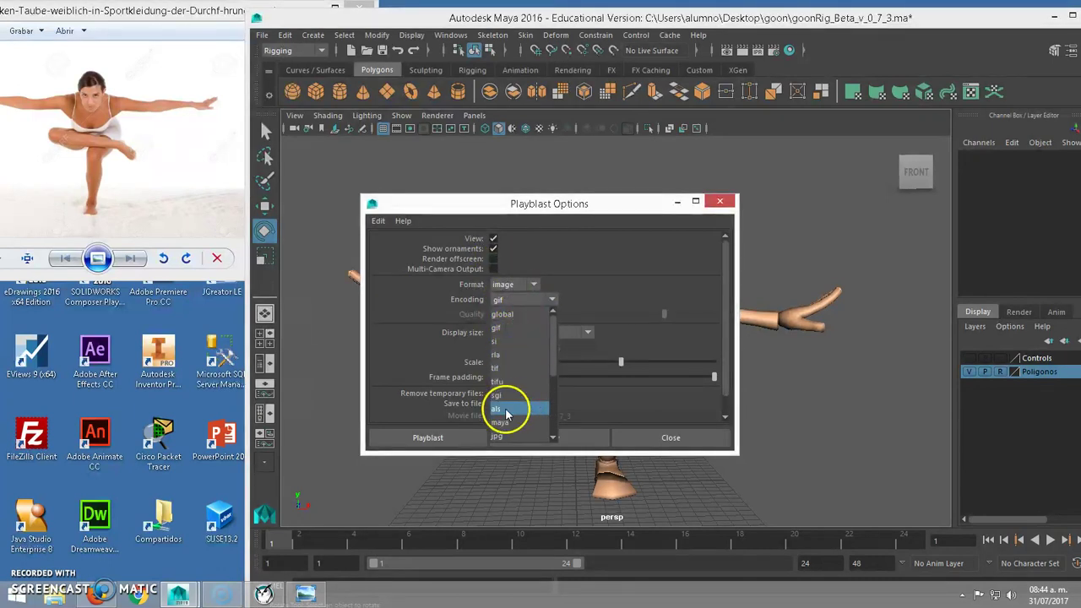
{"action": "left_click", "coordinate": [500, 438]}
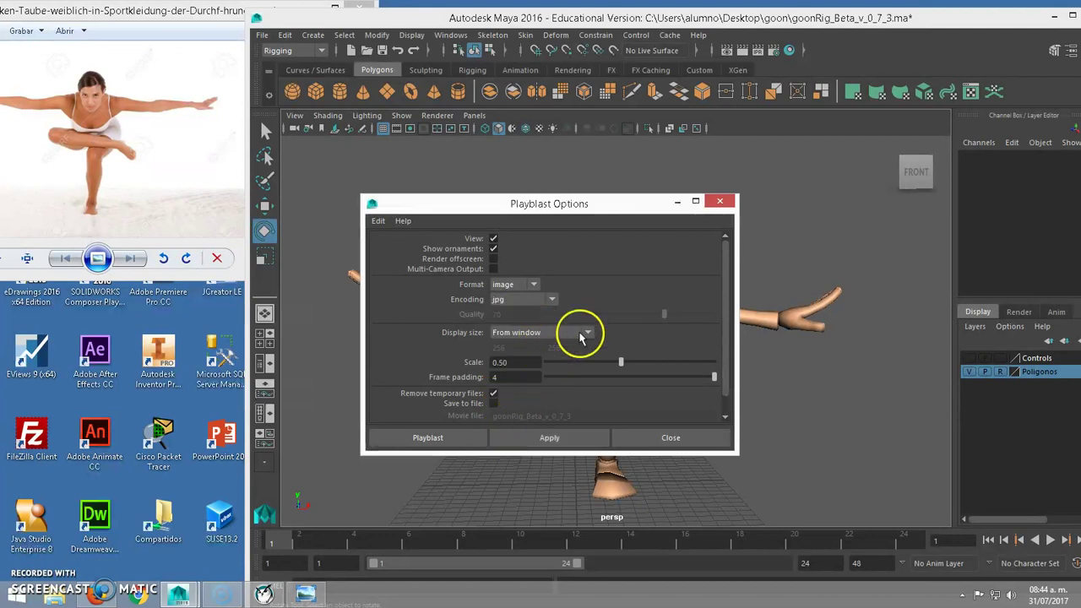
{"action": "left_click", "coordinate": [582, 334]}
{"action": "left_click", "coordinate": [510, 374]}
{"action": "double_click", "coordinate": [517, 349]}
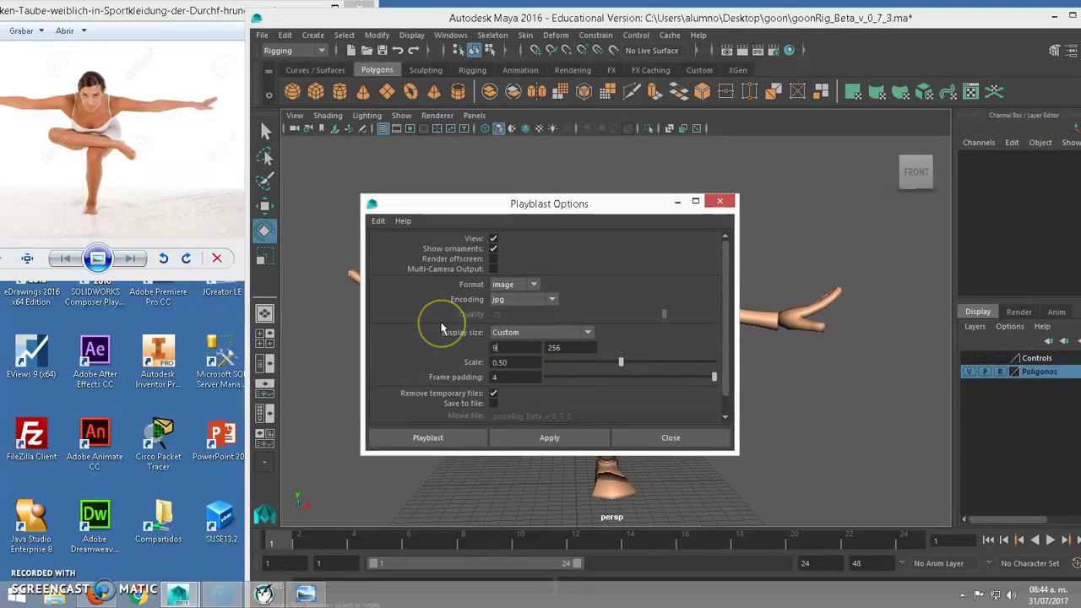